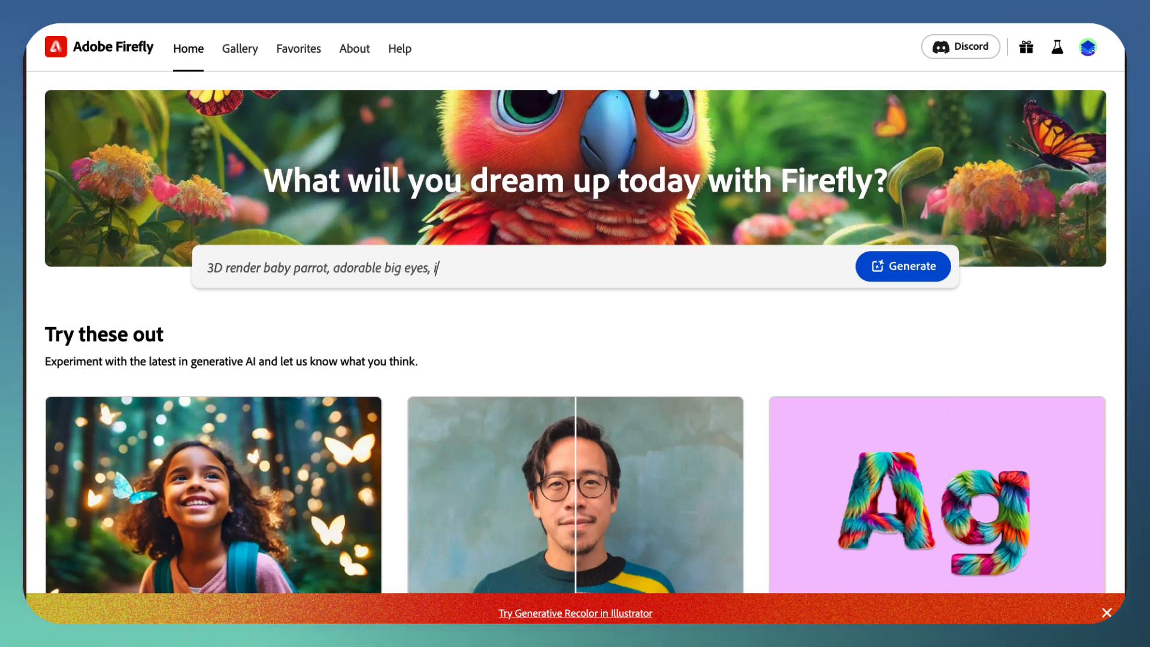
{"action": "type", "text": "rrot, adorable big eyes, in a garden with butterf"}
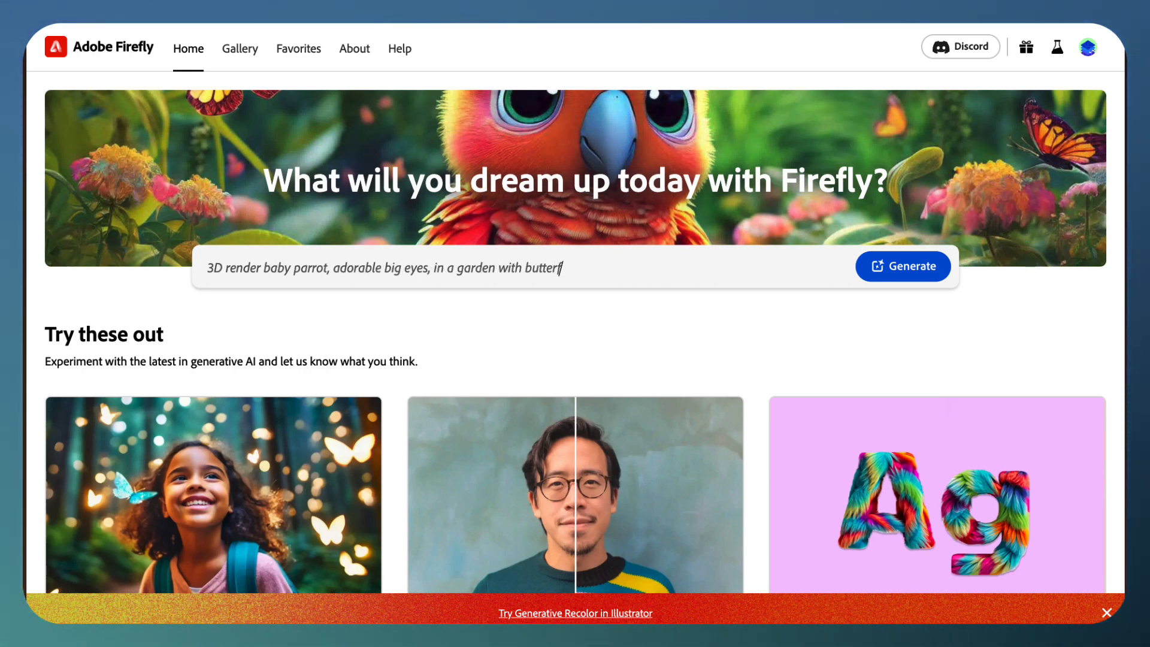
{"action": "type", "text": "lies, lush greenery"}
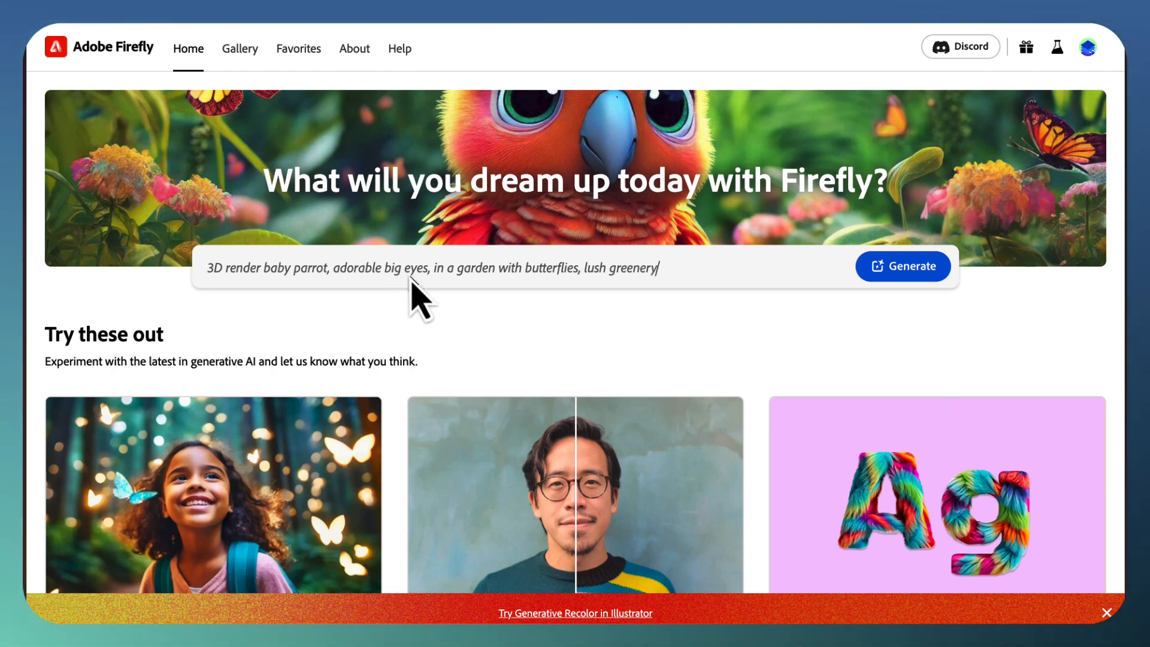
{"action": "key", "text": "BackSpace"}
{"action": "key", "text": "BackSpace"}
{"action": "key", "text": "BackSpace"}
{"action": "key", "text": "BackSpace"}
{"action": "key", "text": "BackSpace"}
{"action": "key", "text": "BackSpace"}
{"action": "key", "text": "BackSpace"}
{"action": "key", "text": "BackSpace"}
{"action": "key", "text": "BackSpace"}
{"action": "key", "text": "BackSpace"}
{"action": "key", "text": "BackSpace"}
{"action": "key", "text": "BackSpace"}
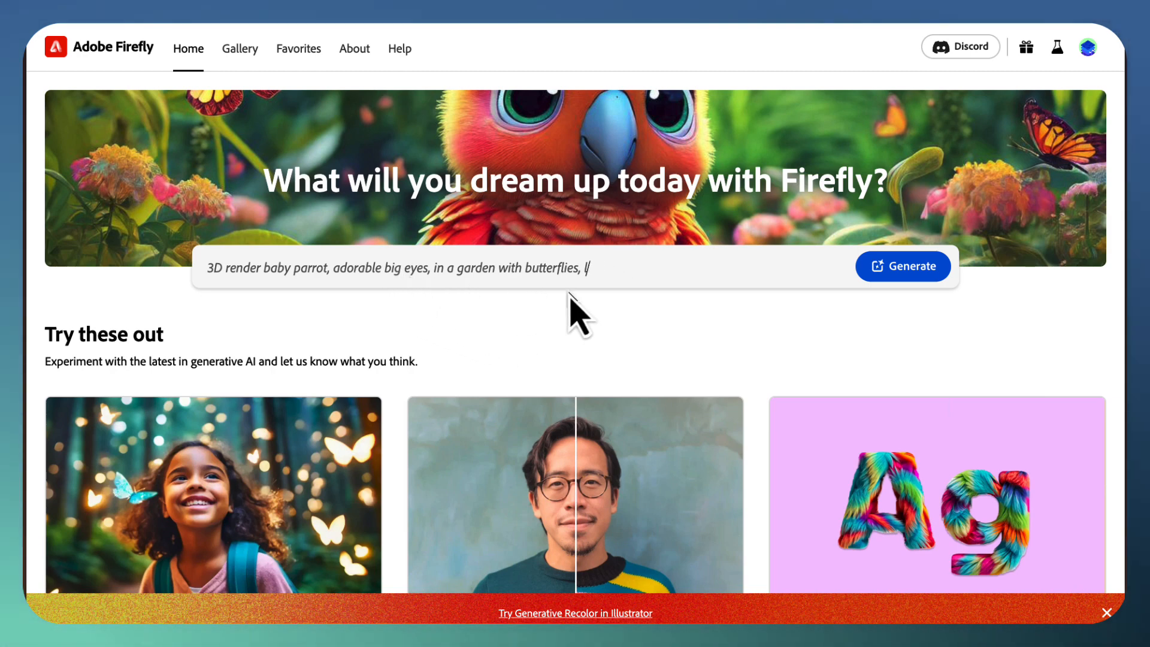
{"action": "key", "text": "BackSpace"}
{"action": "key", "text": "BackSpace"}
{"action": "key", "text": "BackSpace"}
{"action": "key", "text": "BackSpace"}
{"action": "key", "text": "BackSpace"}
{"action": "key", "text": "BackSpace"}
{"action": "key", "text": "BackSpace"}
{"action": "key", "text": "BackSpace"}
{"action": "key", "text": "BackSpace"}
{"action": "key", "text": "BackSpace"}
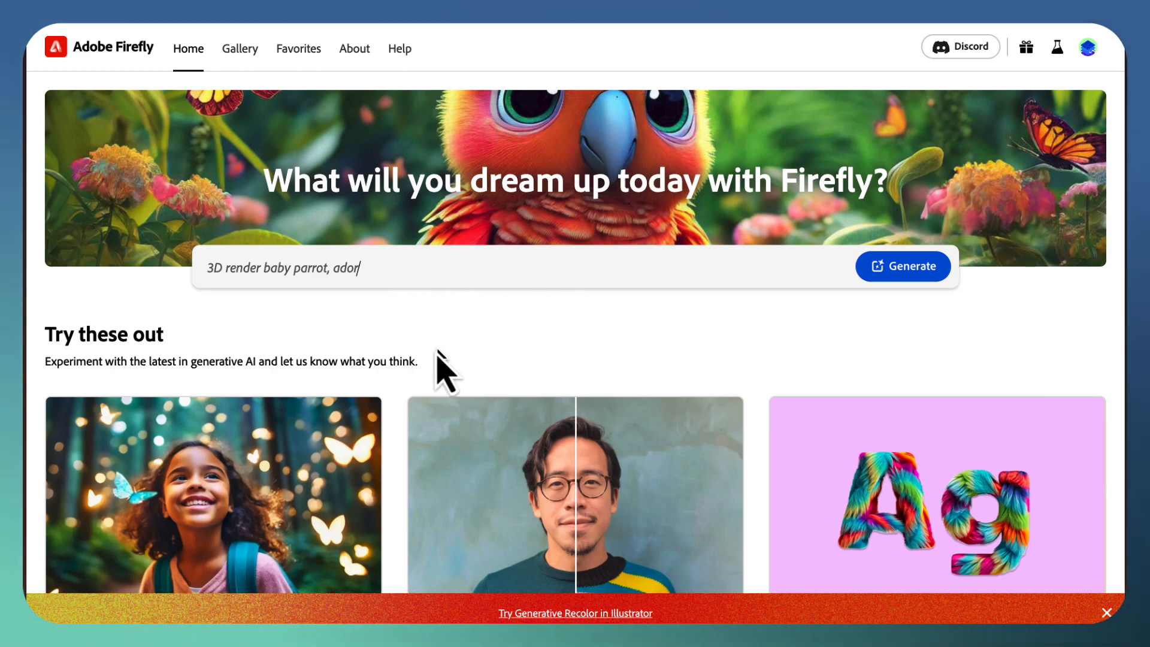
Step: Open the Text to image generator from the Firefly home page
{"action": "scroll", "coordinate": [422, 359], "scroll_direction": "down", "scroll_amount": 7}
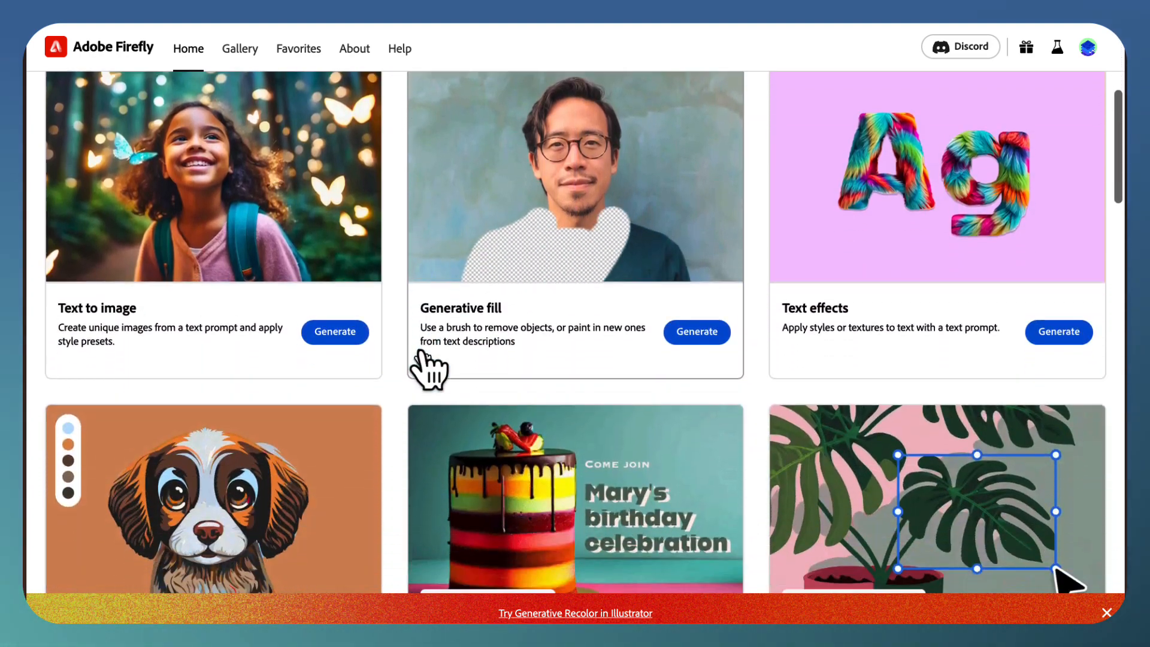
{"action": "scroll", "coordinate": [422, 360], "scroll_direction": "up", "scroll_amount": 3}
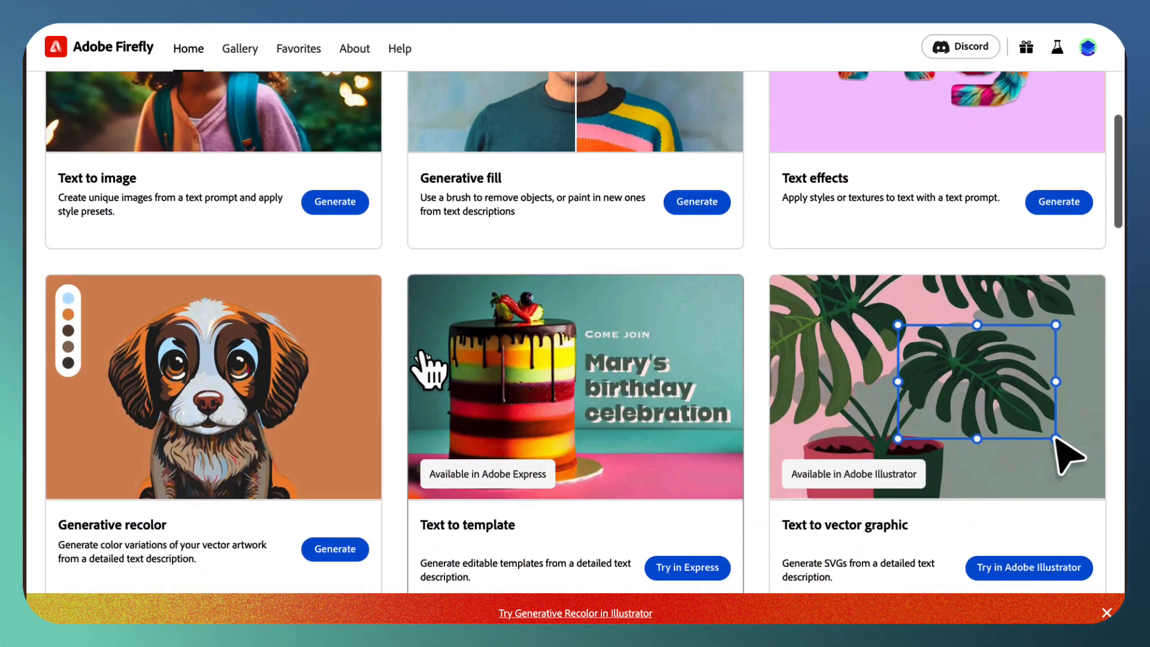
{"action": "scroll", "coordinate": [428, 365], "scroll_direction": "up", "scroll_amount": 4}
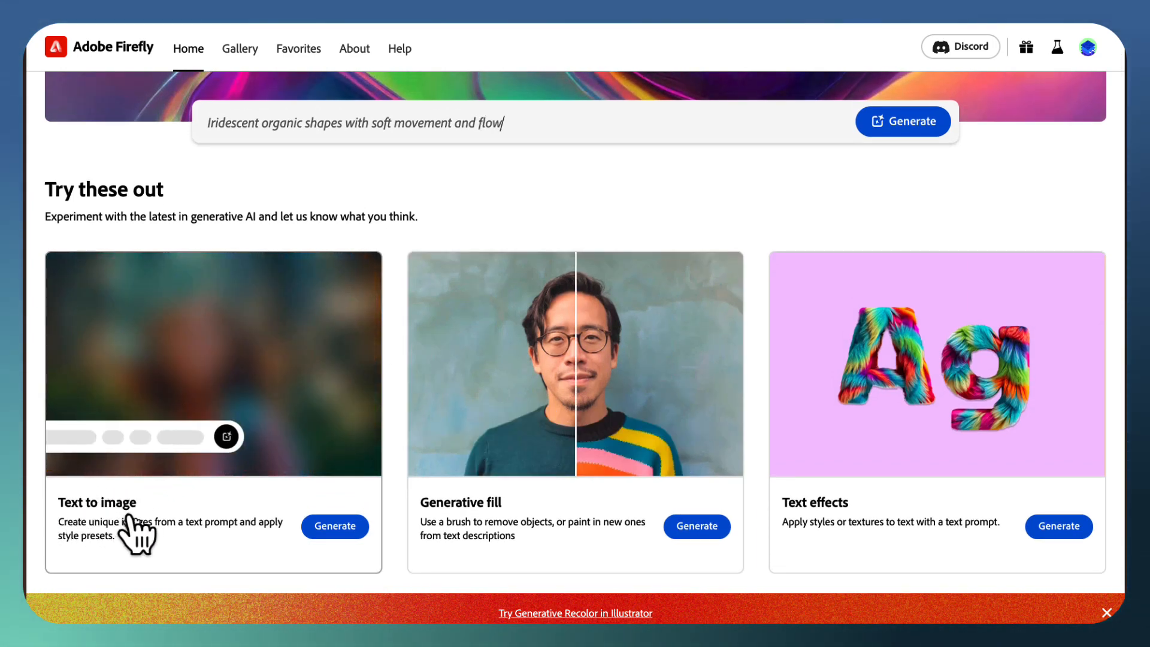
{"action": "left_click", "coordinate": [336, 527]}
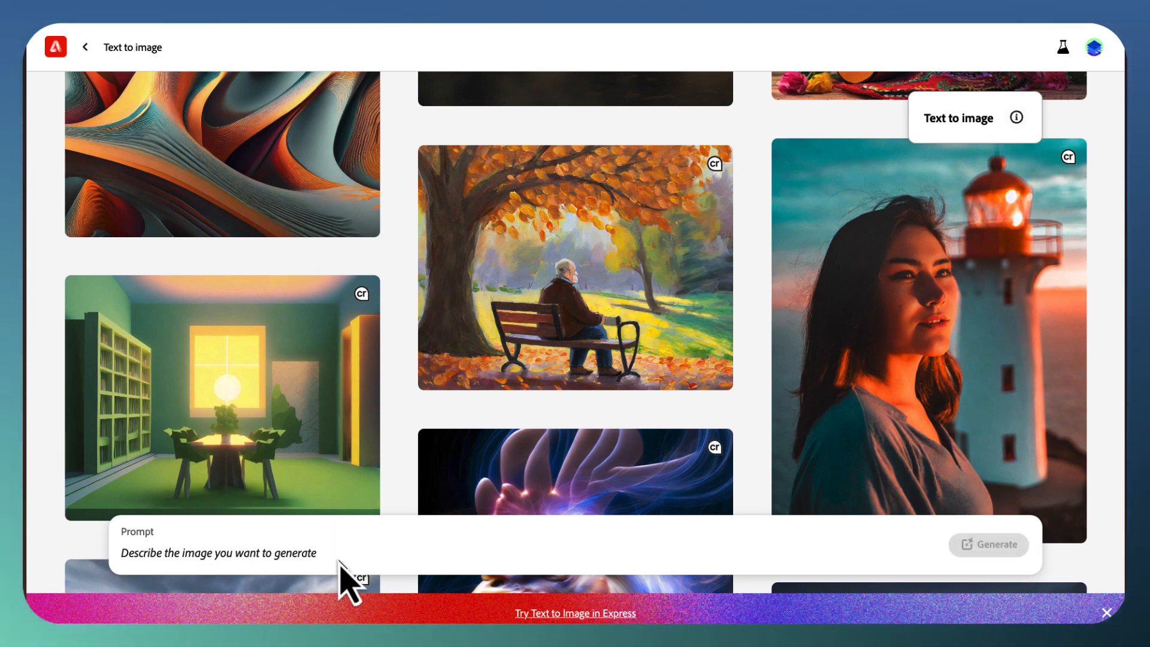
Step: Generate images from the prompt about a beautiful country cottage with spring wildflowers, a flowing stream, a blue sky with fluffy clouds and a path to the front door
{"action": "mouse_move", "coordinate": [317, 443]}
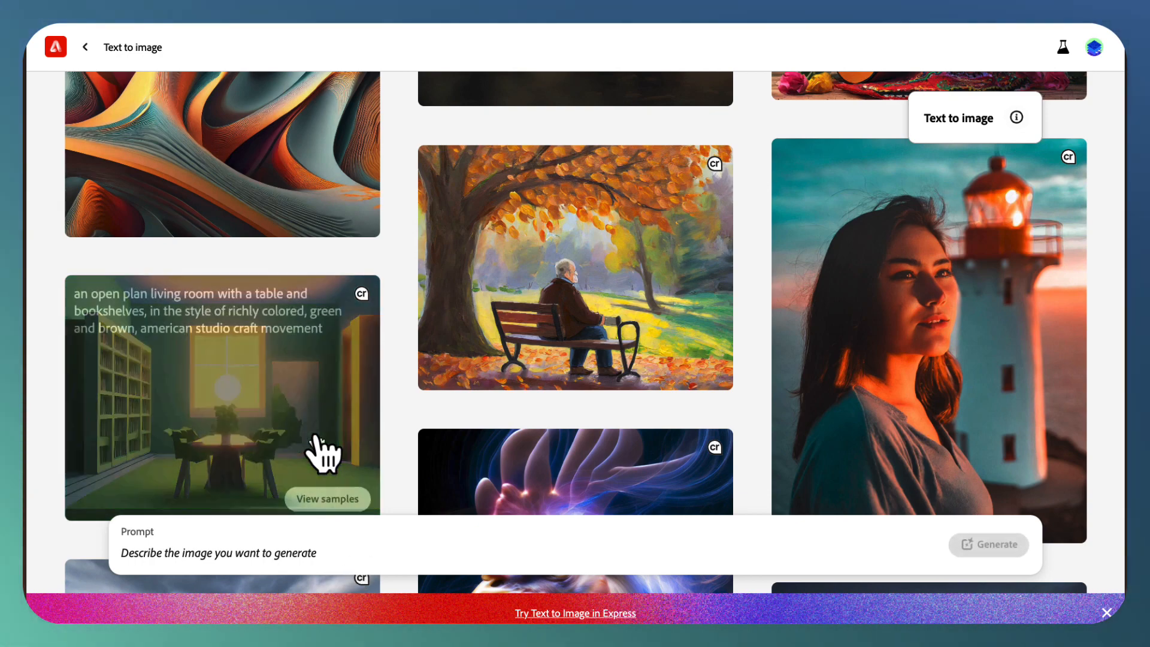
{"action": "scroll", "coordinate": [318, 443], "scroll_direction": "down", "scroll_amount": 10}
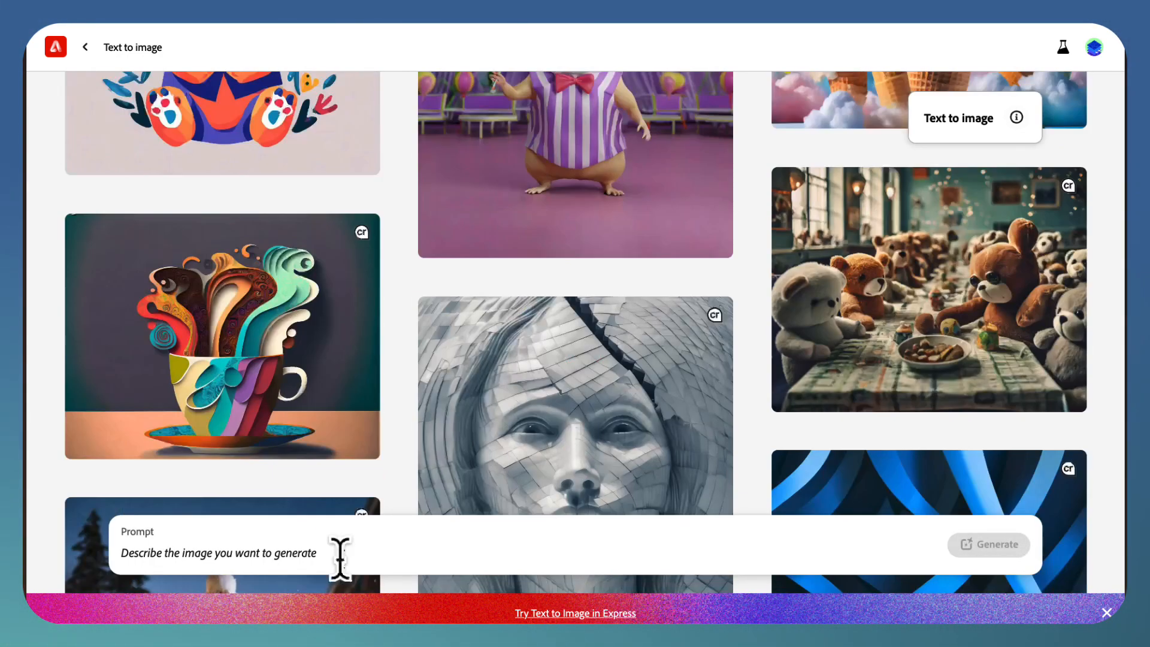
{"action": "left_click", "coordinate": [339, 559]}
{"action": "type", "text": "A beautiful cottage in the country, surrounded by spring wildflowers, a flowing stream nearby, and a blue sky with fluffy white clouds. It has a path that leads to the front door of the cottage."}
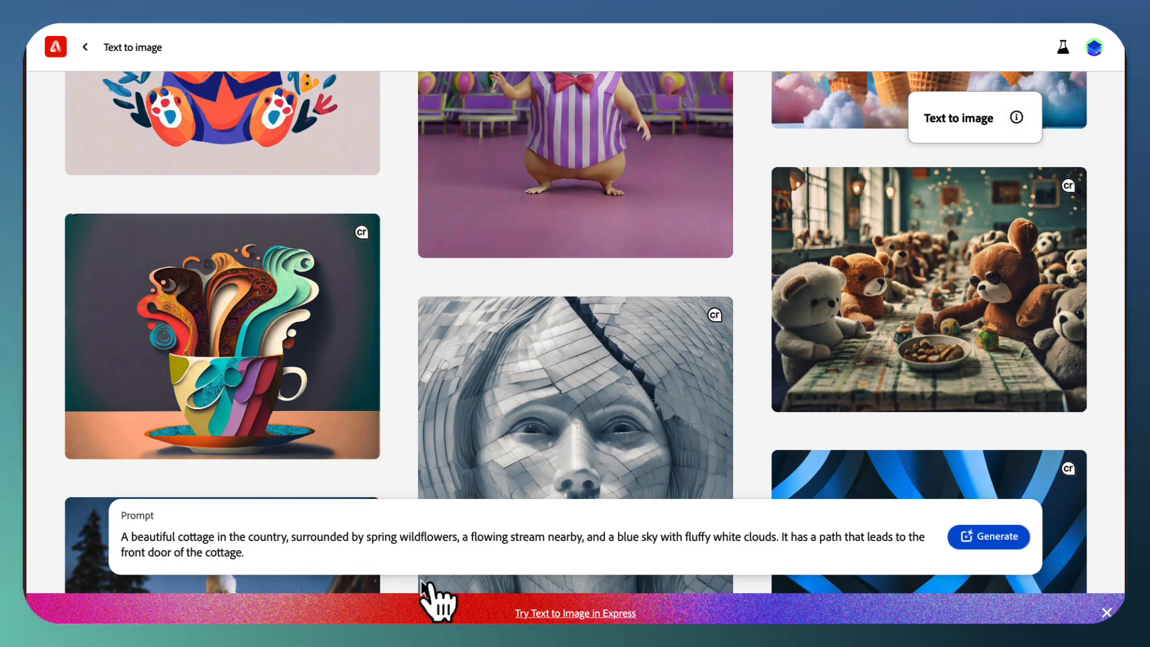
{"action": "left_click", "coordinate": [1006, 539]}
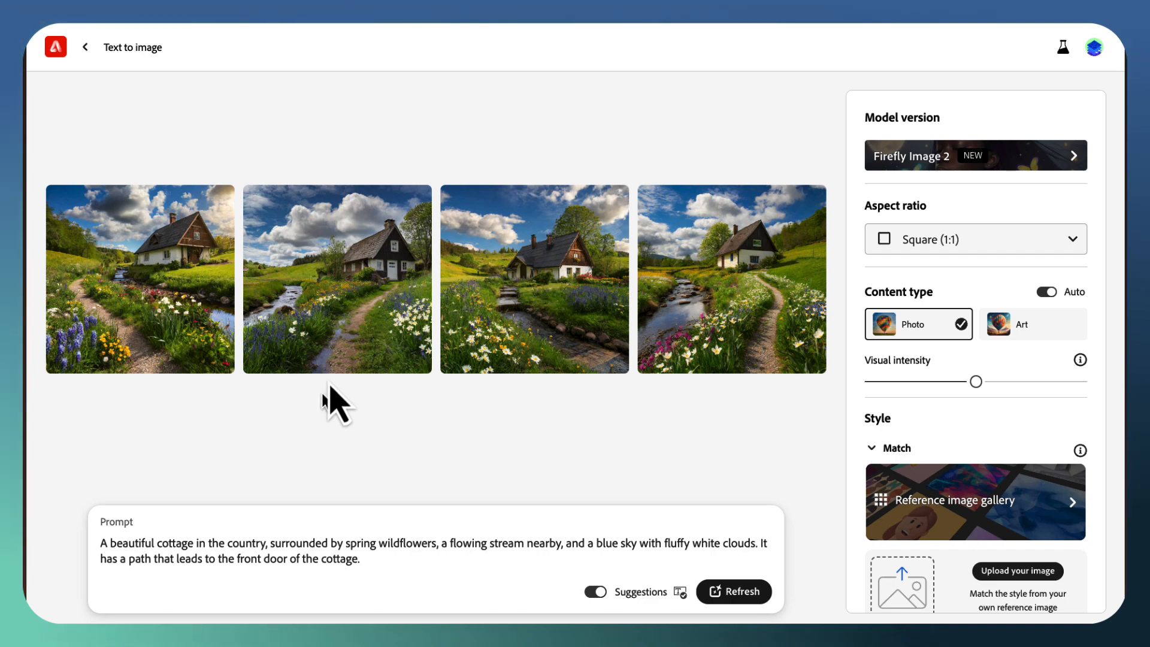
Step: Examine the four generated cottage photos one by one at enlarged size, starting with the second, and return to the results
{"action": "mouse_move", "coordinate": [351, 317]}
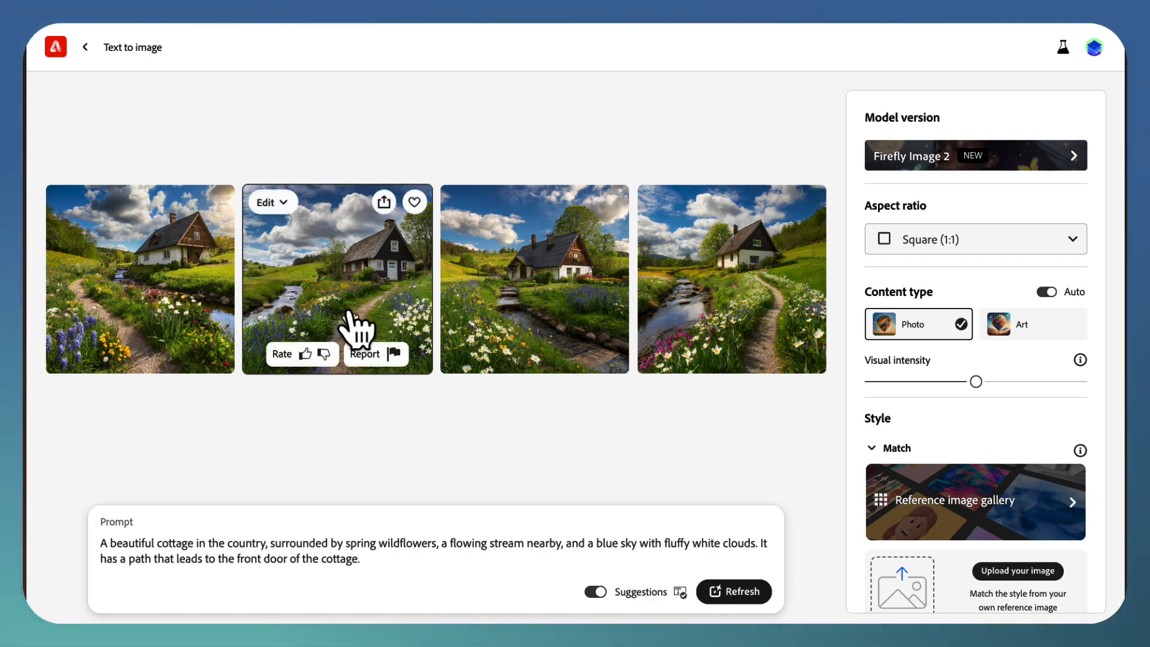
{"action": "left_click", "coordinate": [351, 318]}
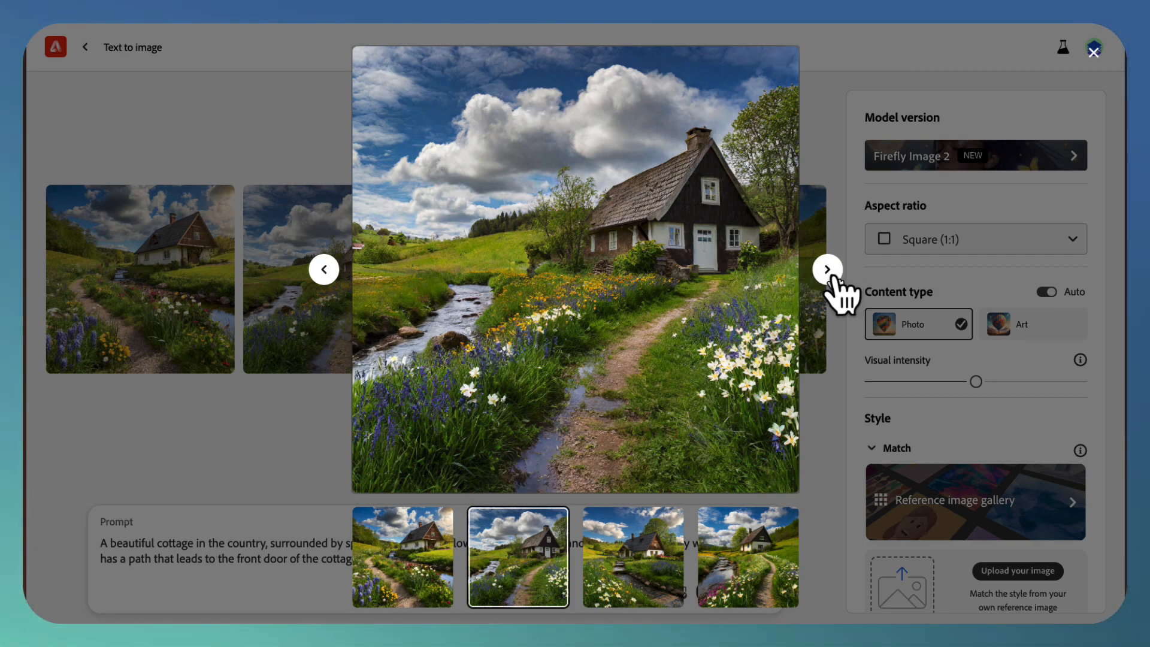
{"action": "left_click", "coordinate": [827, 270]}
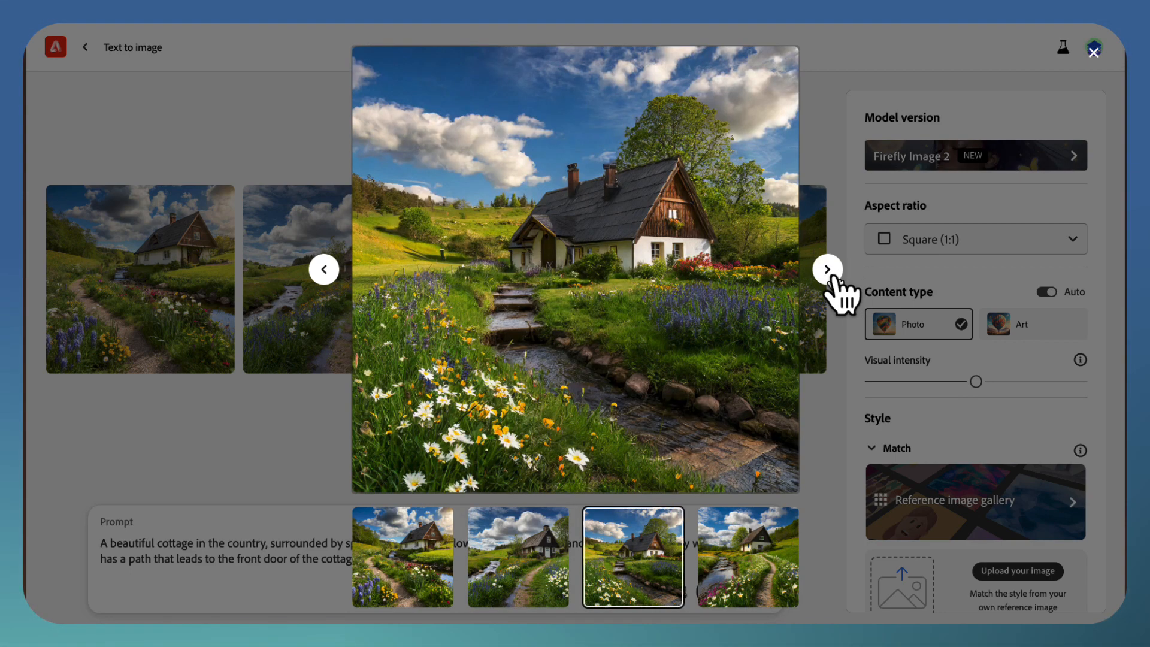
{"action": "left_click", "coordinate": [827, 270]}
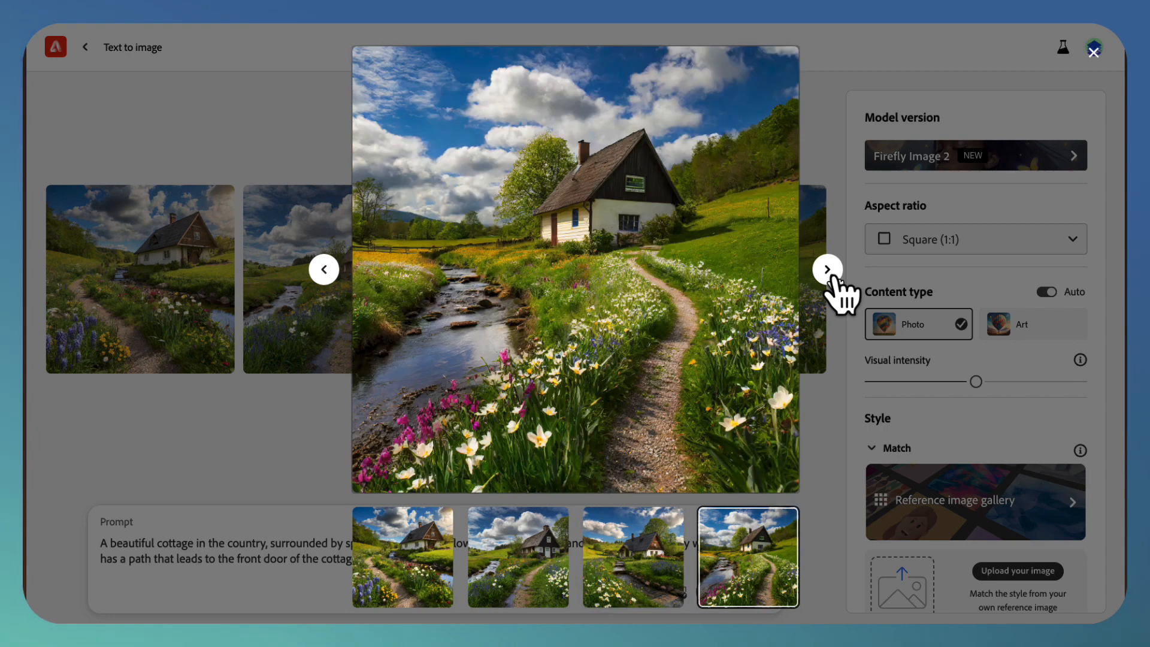
{"action": "left_click", "coordinate": [827, 270]}
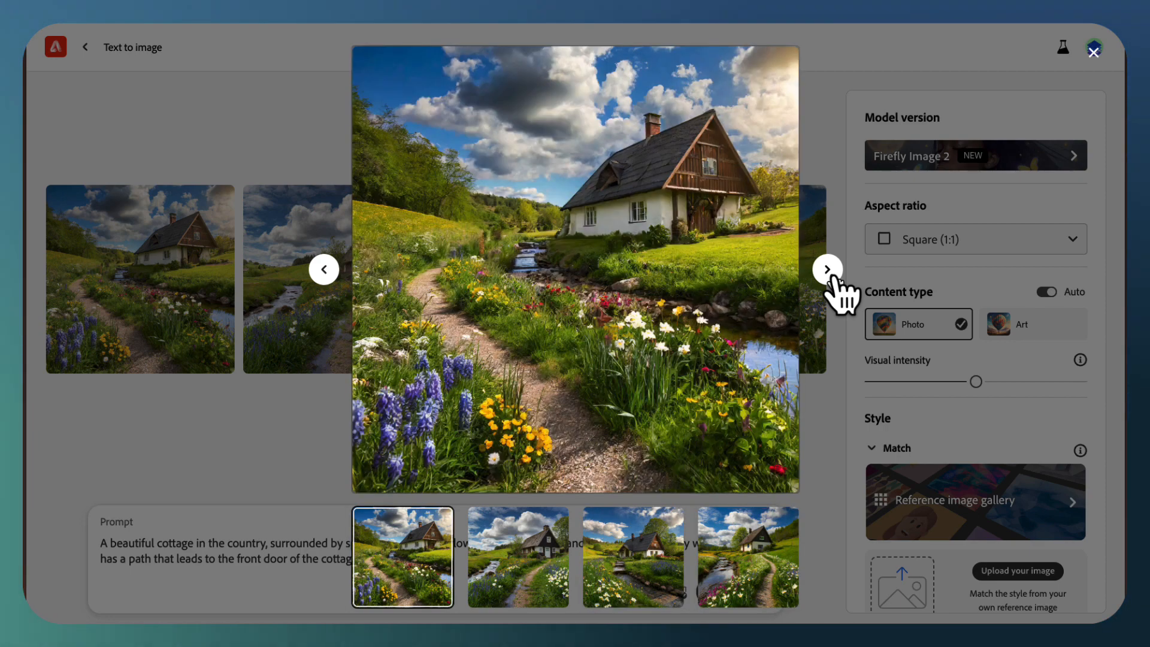
{"action": "left_click", "coordinate": [827, 270]}
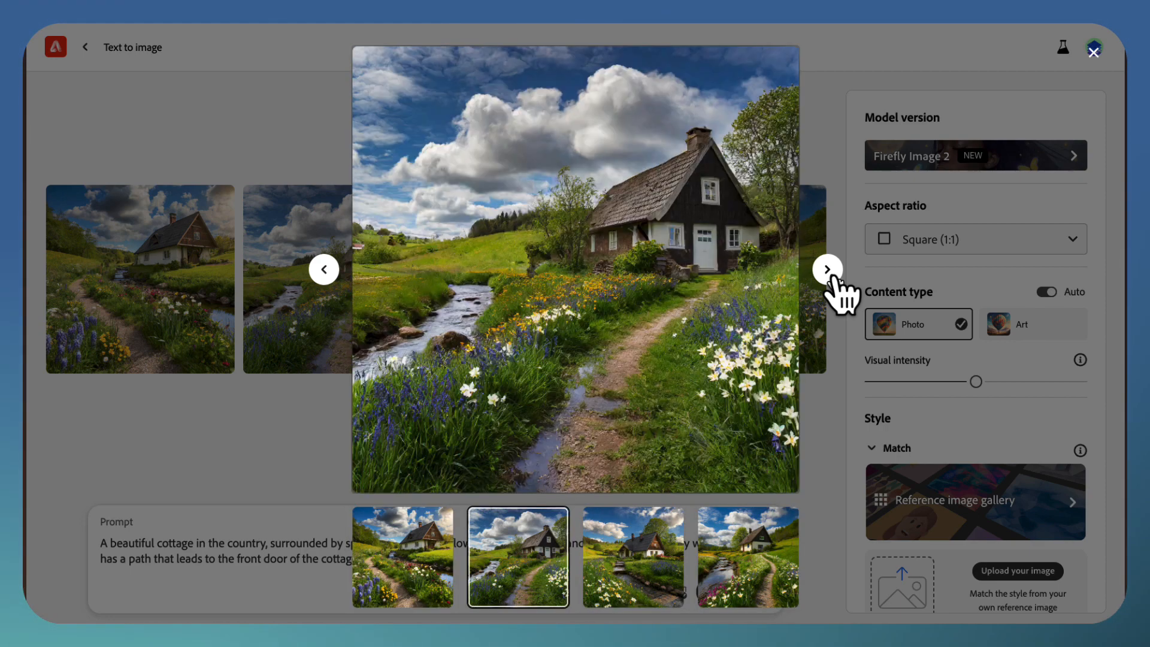
{"action": "left_click", "coordinate": [269, 443]}
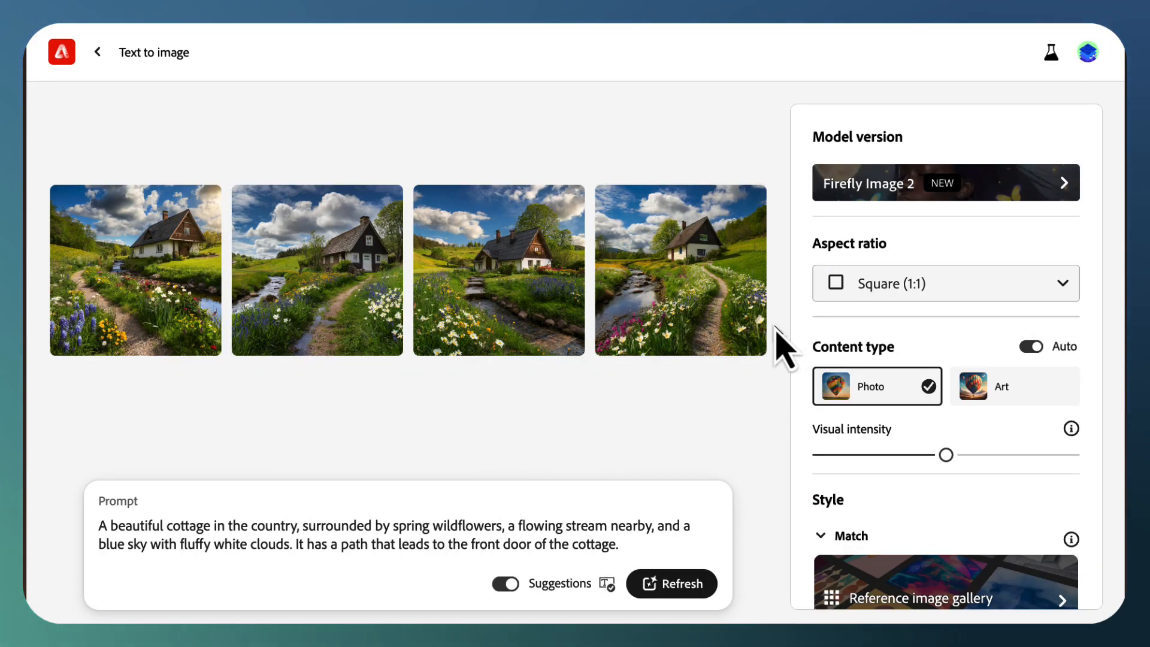
Step: Check the available aspect ratios, then regenerate the cottage images with the content type set to Art
{"action": "left_click", "coordinate": [1064, 286]}
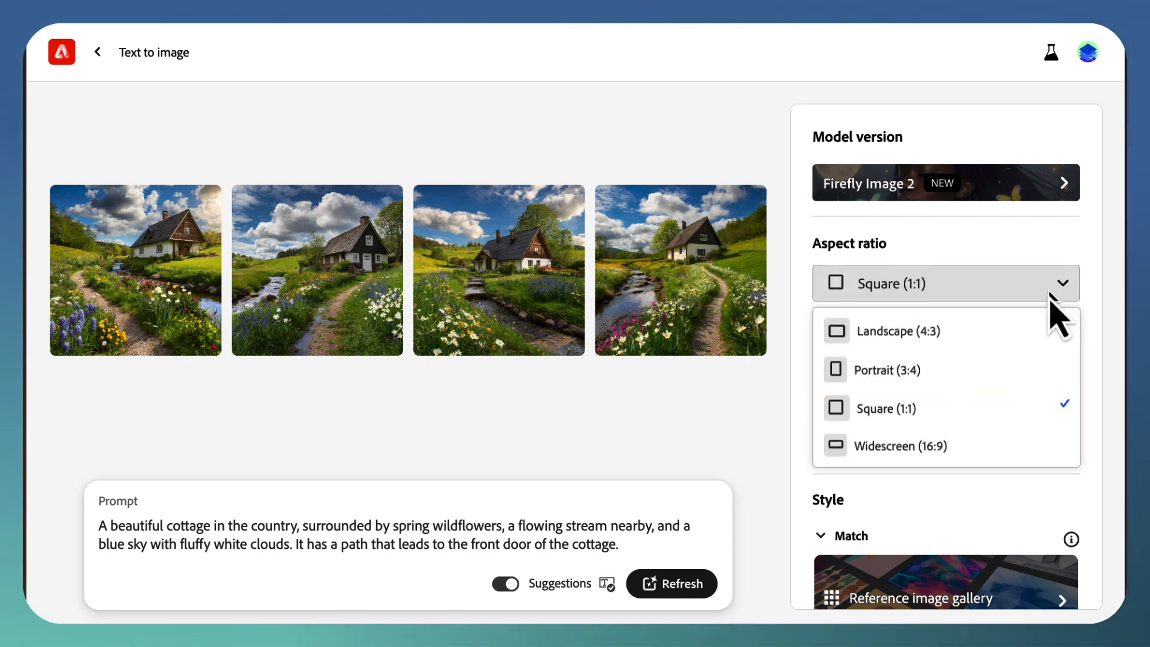
{"action": "left_click", "coordinate": [1092, 273]}
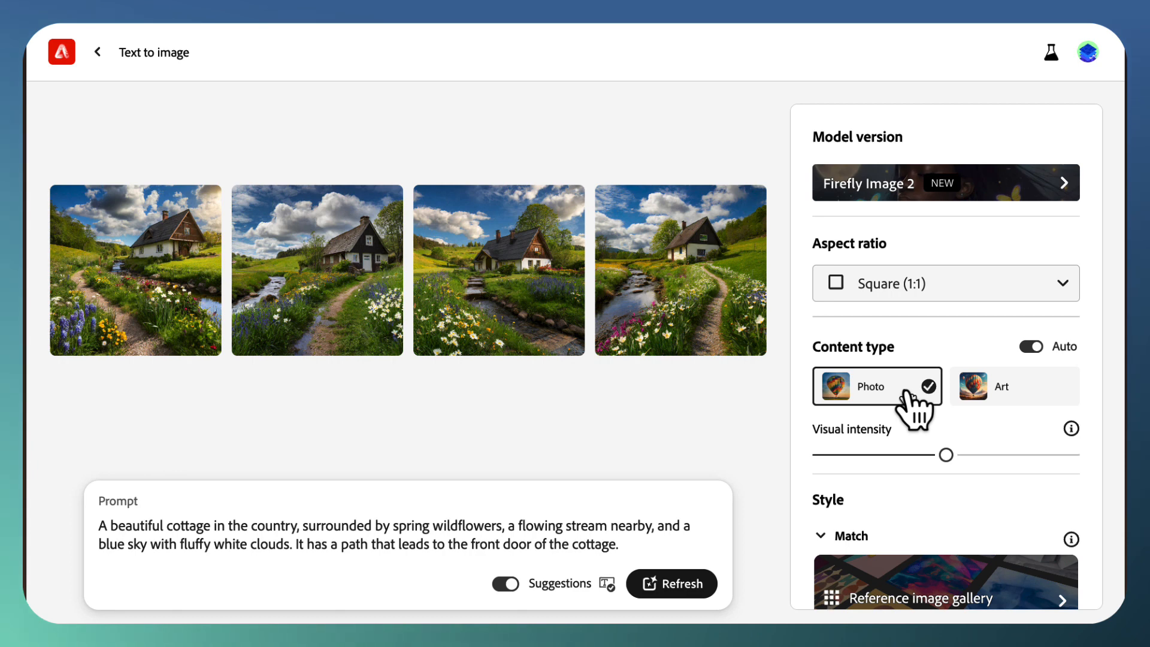
{"action": "left_click", "coordinate": [1031, 409]}
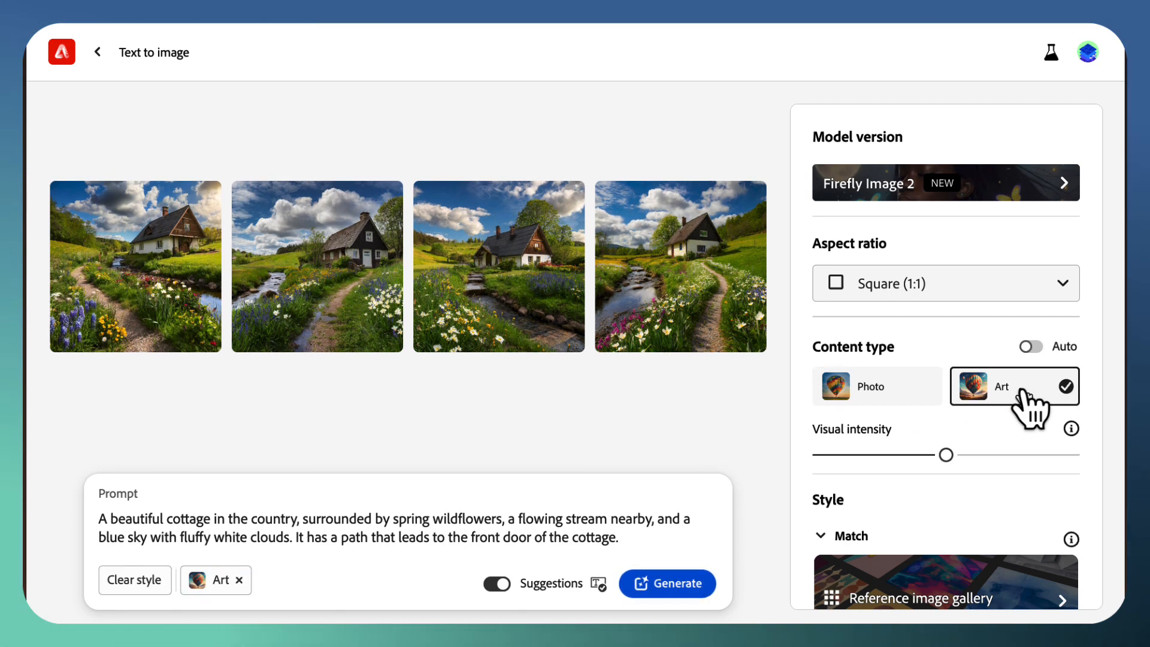
{"action": "left_click", "coordinate": [680, 592]}
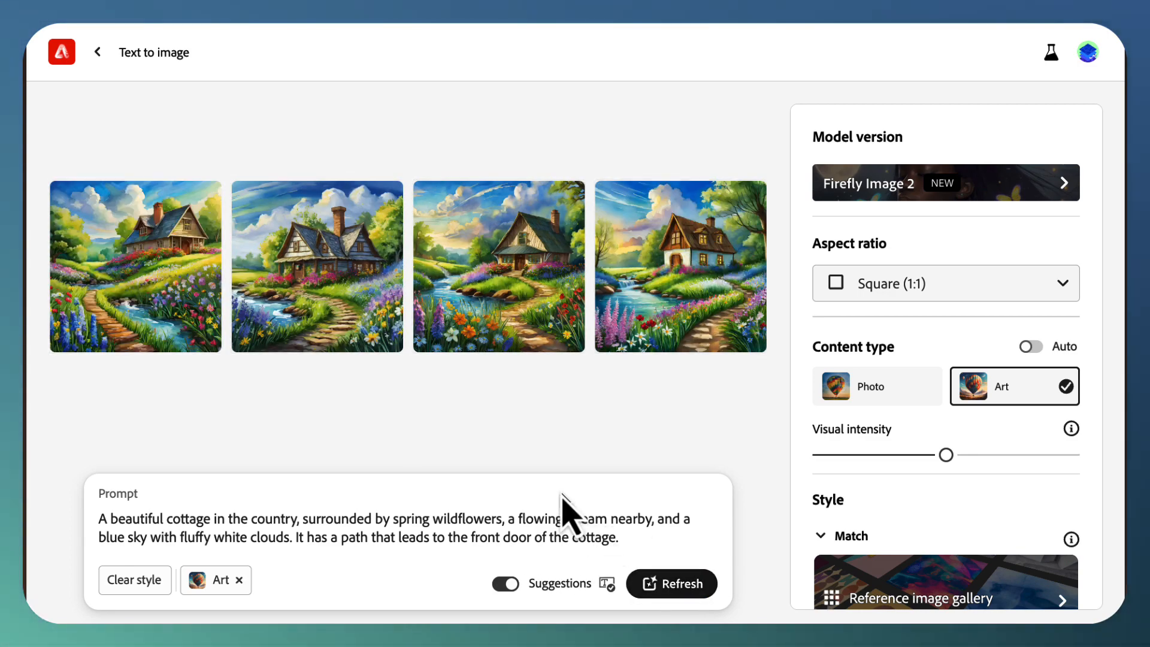
Step: Examine the four painted cottage images one by one at enlarged size and return to the results
{"action": "left_click", "coordinate": [356, 319]}
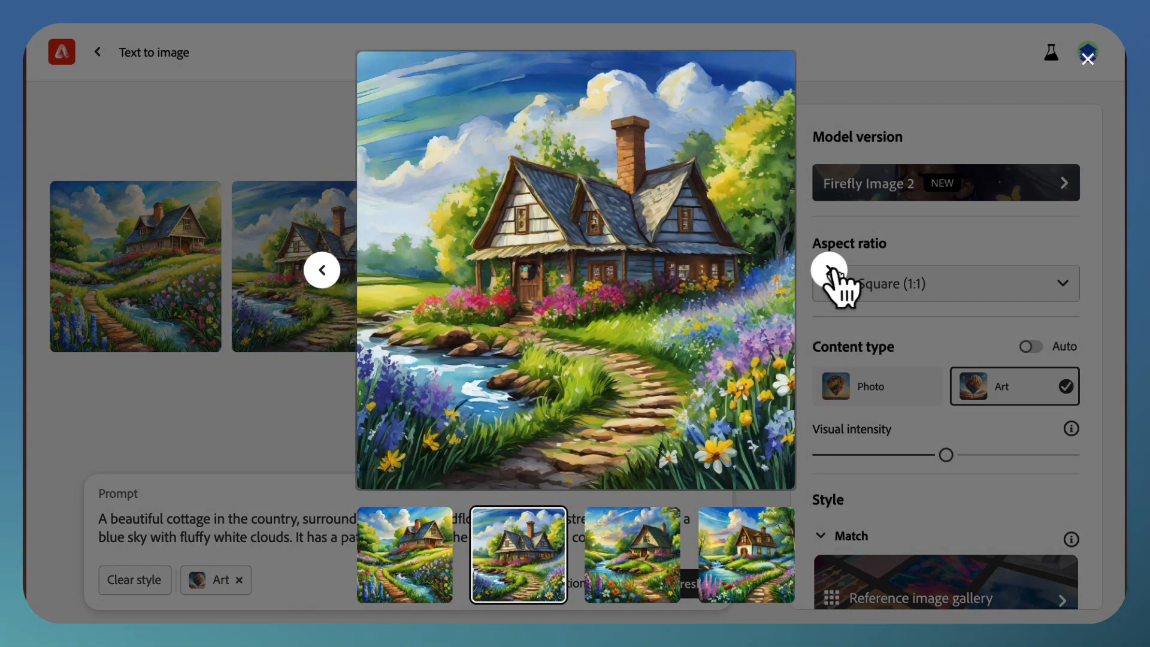
{"action": "left_click", "coordinate": [830, 270]}
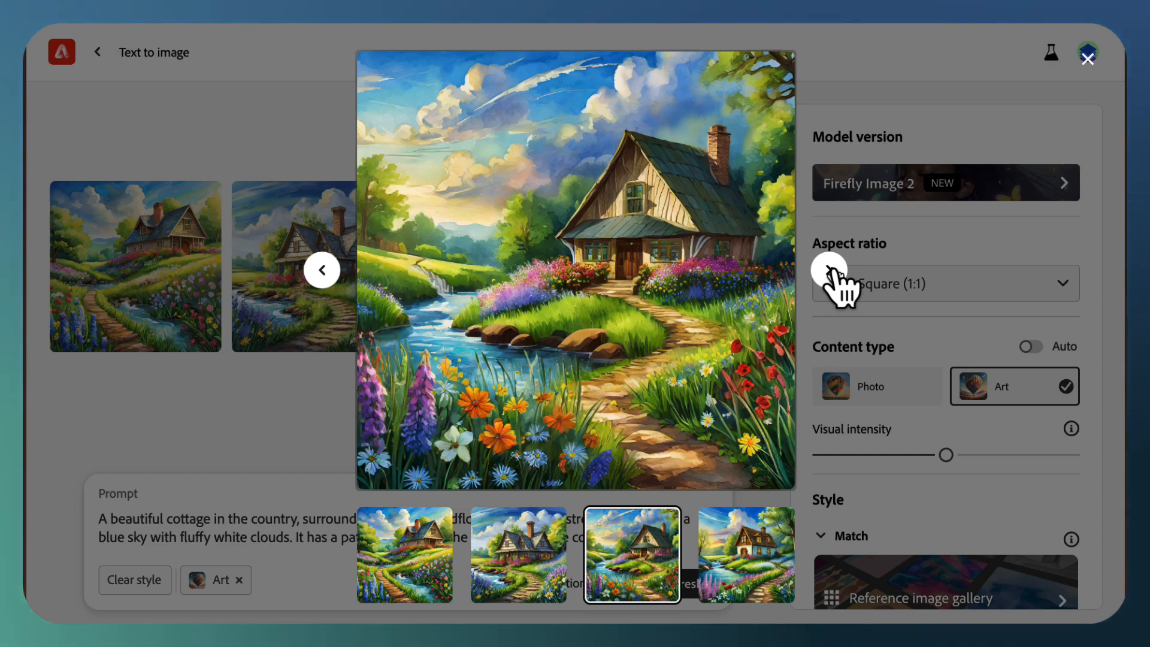
{"action": "left_click", "coordinate": [830, 270]}
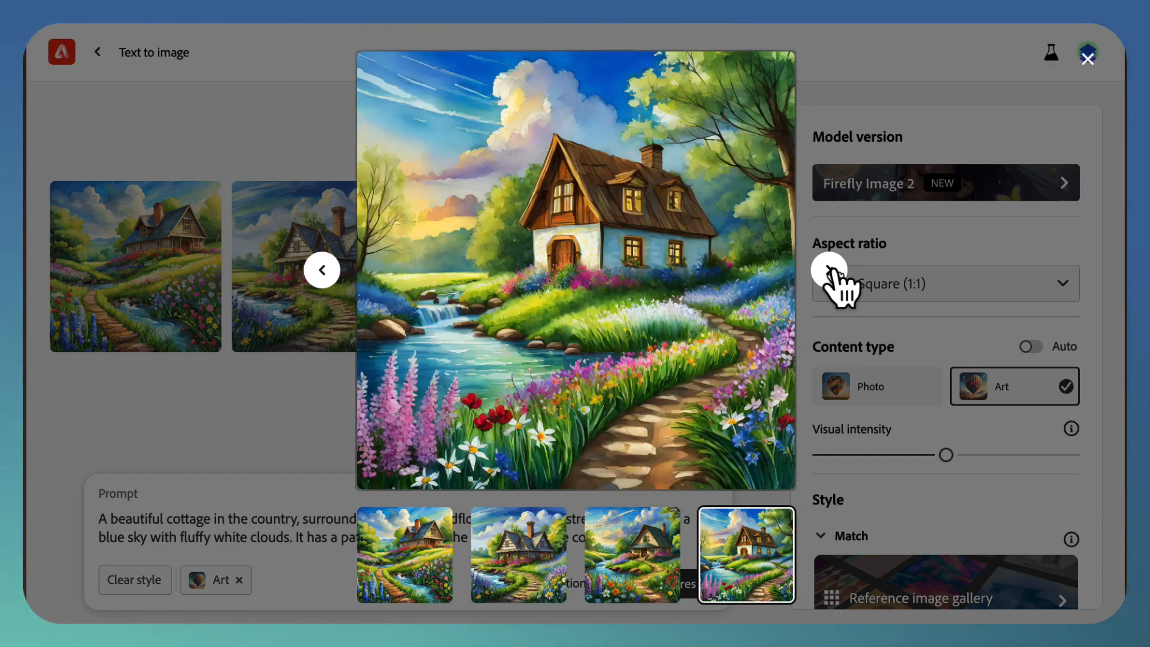
{"action": "left_click", "coordinate": [830, 270]}
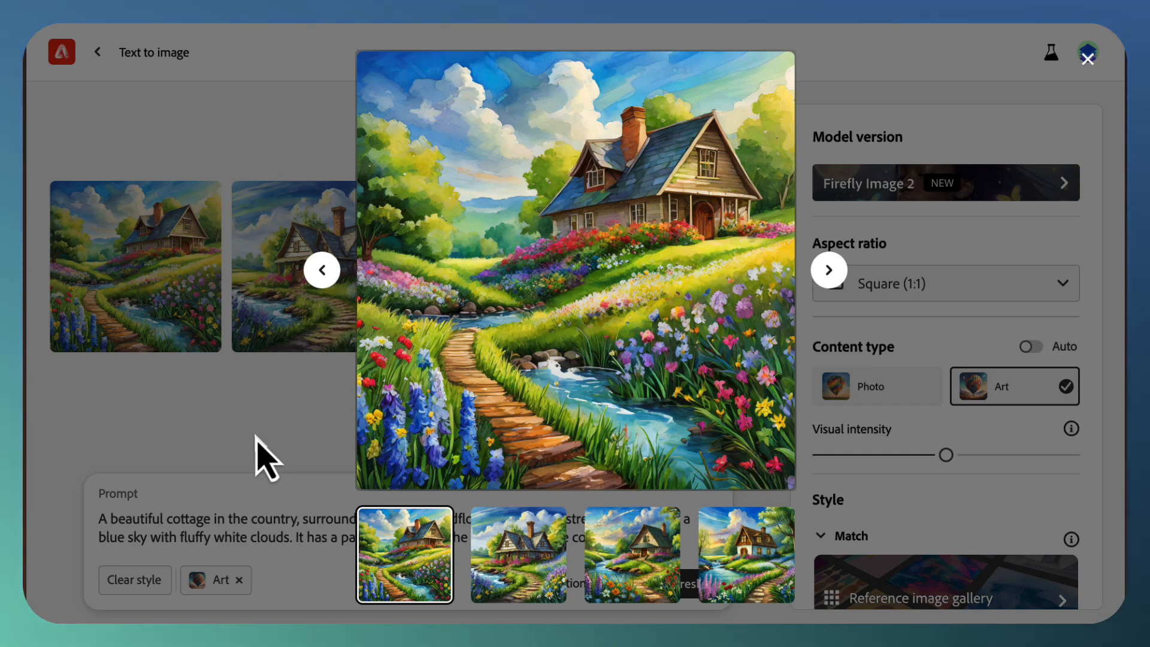
{"action": "left_click", "coordinate": [264, 458]}
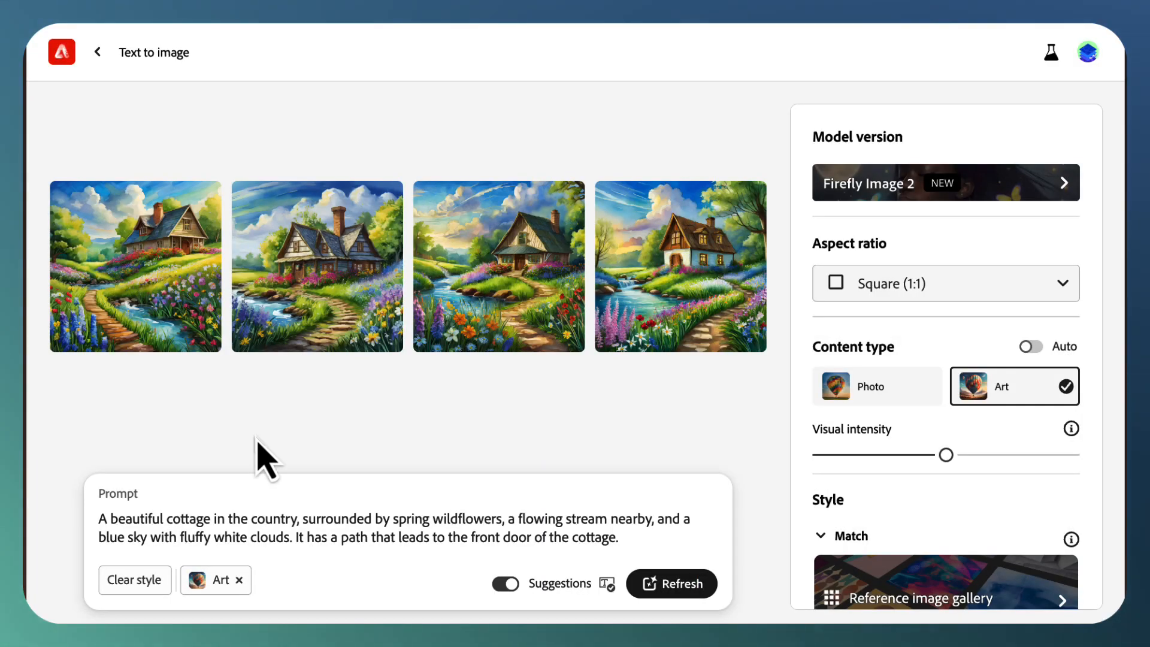
Step: Enlarge the second painted cottage image, review its sharing and editing options, and close the preview
{"action": "left_click", "coordinate": [326, 278]}
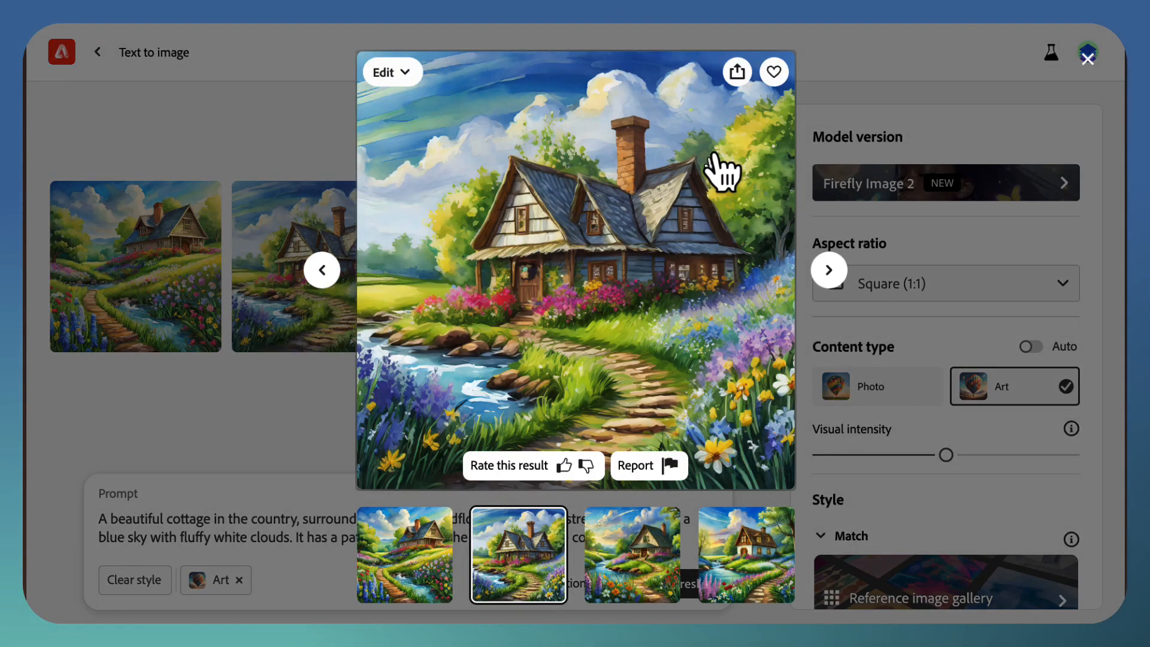
{"action": "left_click", "coordinate": [737, 70]}
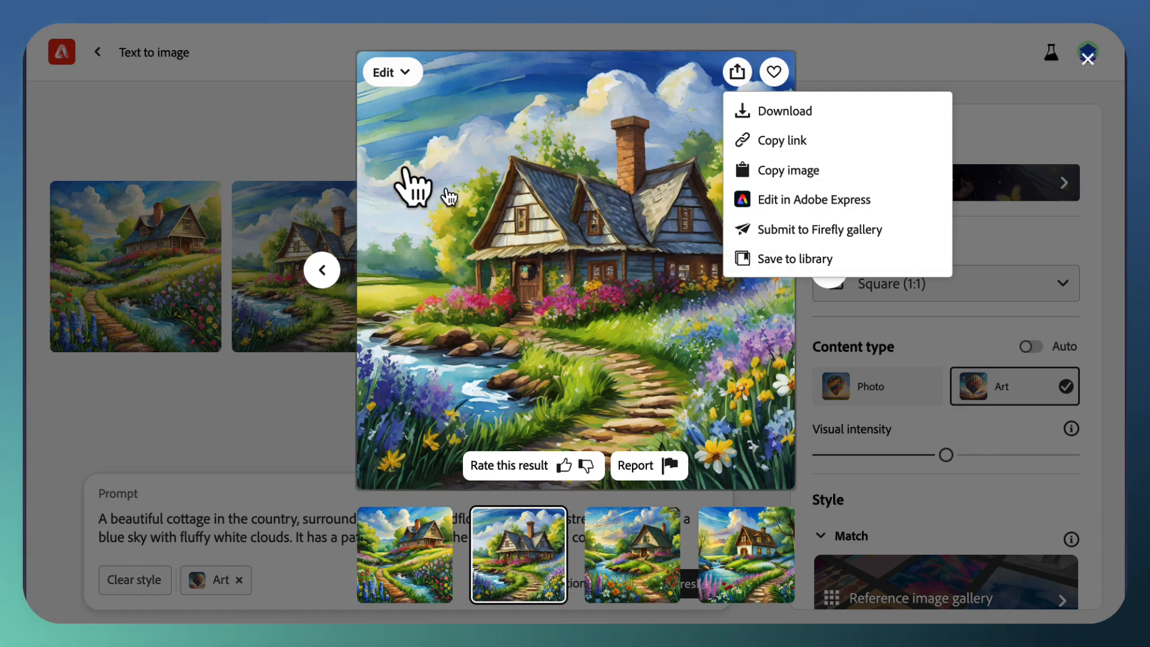
{"action": "left_click", "coordinate": [399, 76]}
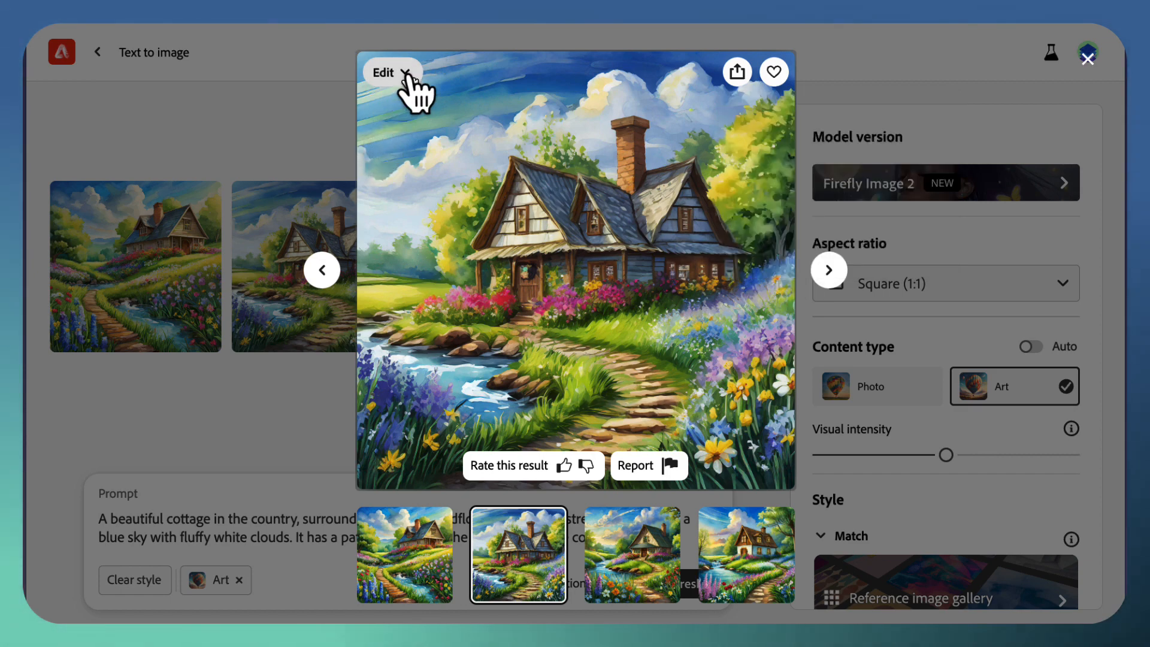
{"action": "left_click", "coordinate": [405, 73]}
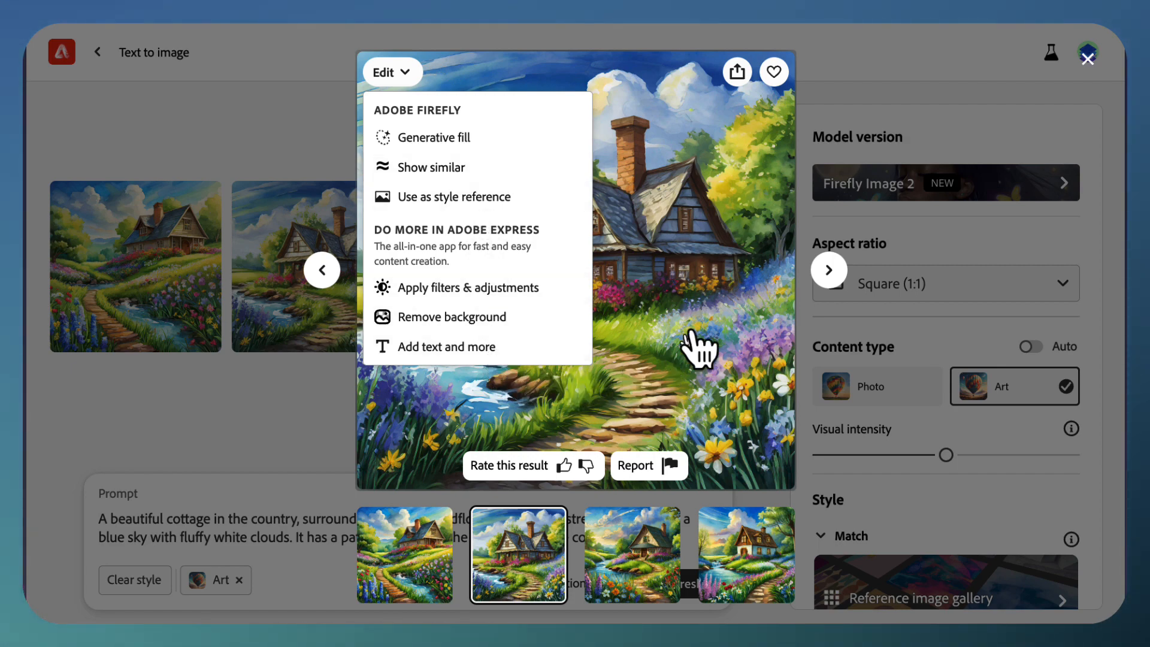
{"action": "left_click", "coordinate": [404, 73]}
{"action": "left_click", "coordinate": [249, 423]}
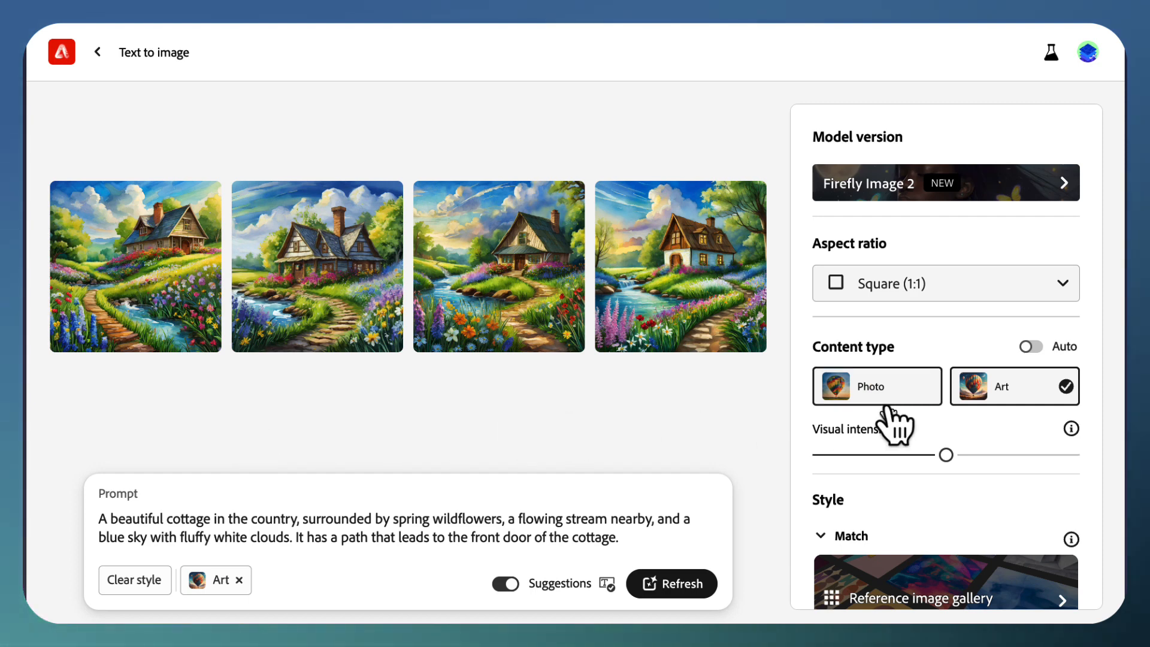
Step: Set the content type to Photo and regenerate the cottage images
{"action": "left_click", "coordinate": [912, 409]}
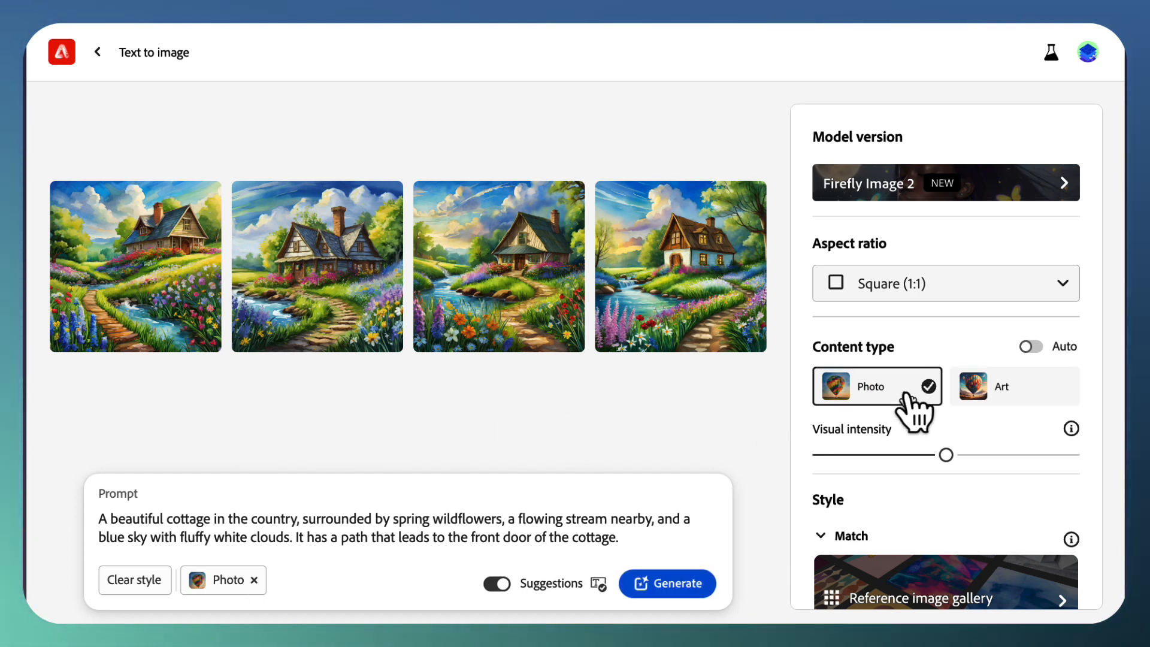
{"action": "left_click", "coordinate": [683, 596]}
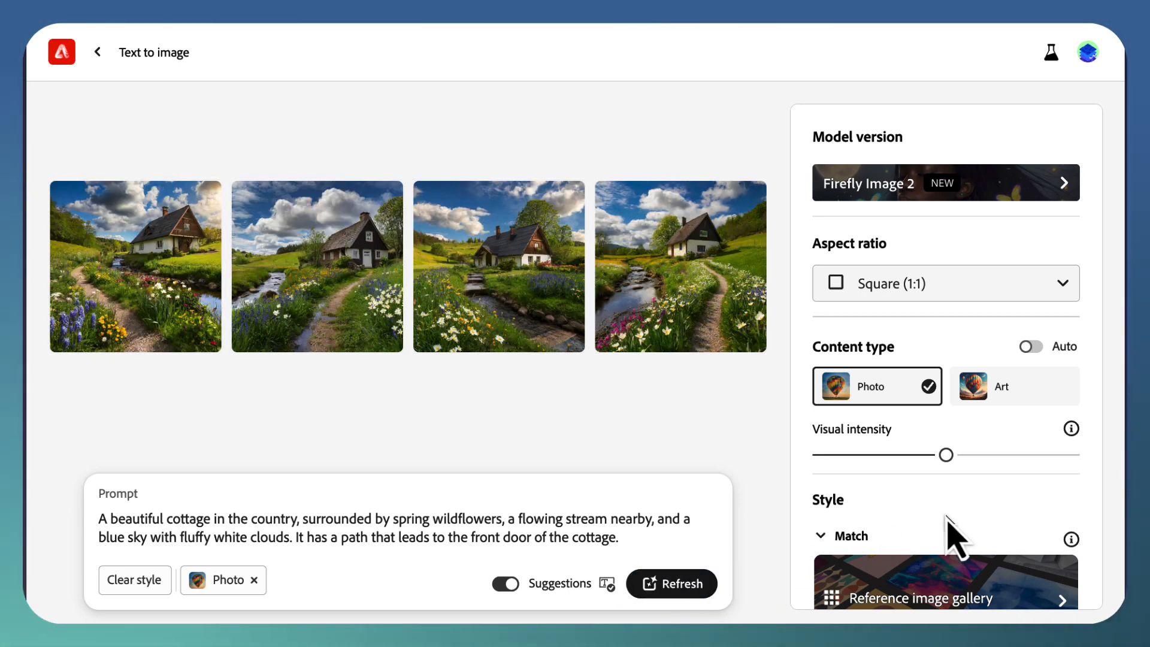
Step: Show all style effects and look through the available movements, themes, techniques, effects and materials
{"action": "scroll", "coordinate": [946, 518], "scroll_direction": "down", "scroll_amount": 5}
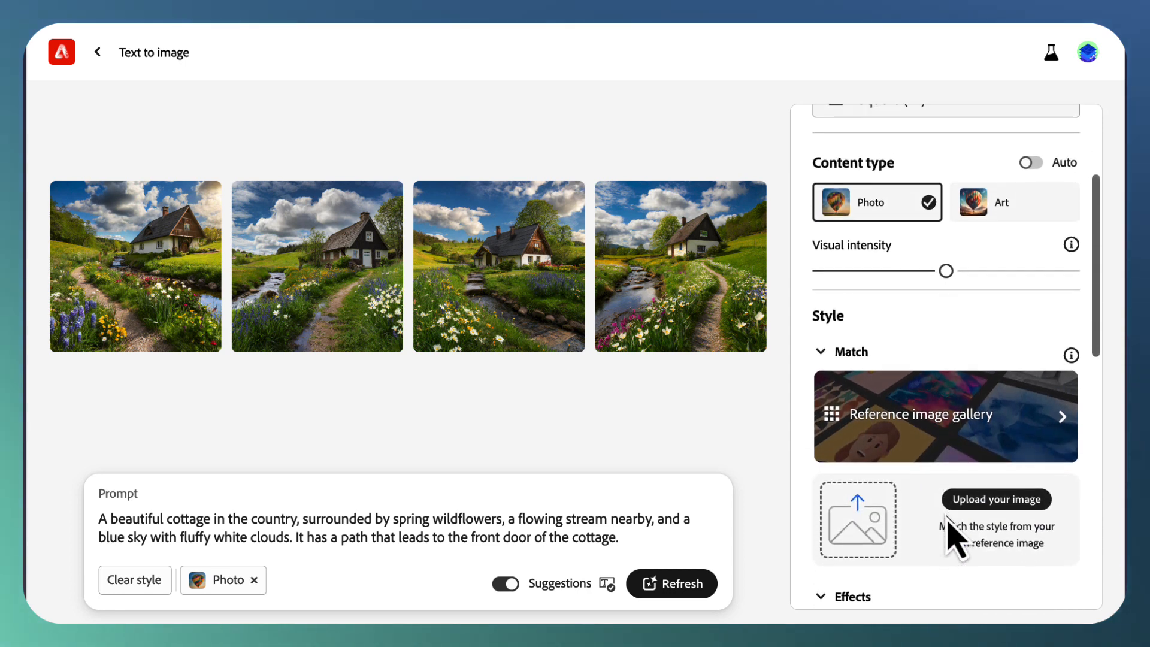
{"action": "scroll", "coordinate": [948, 519], "scroll_direction": "down", "scroll_amount": 3}
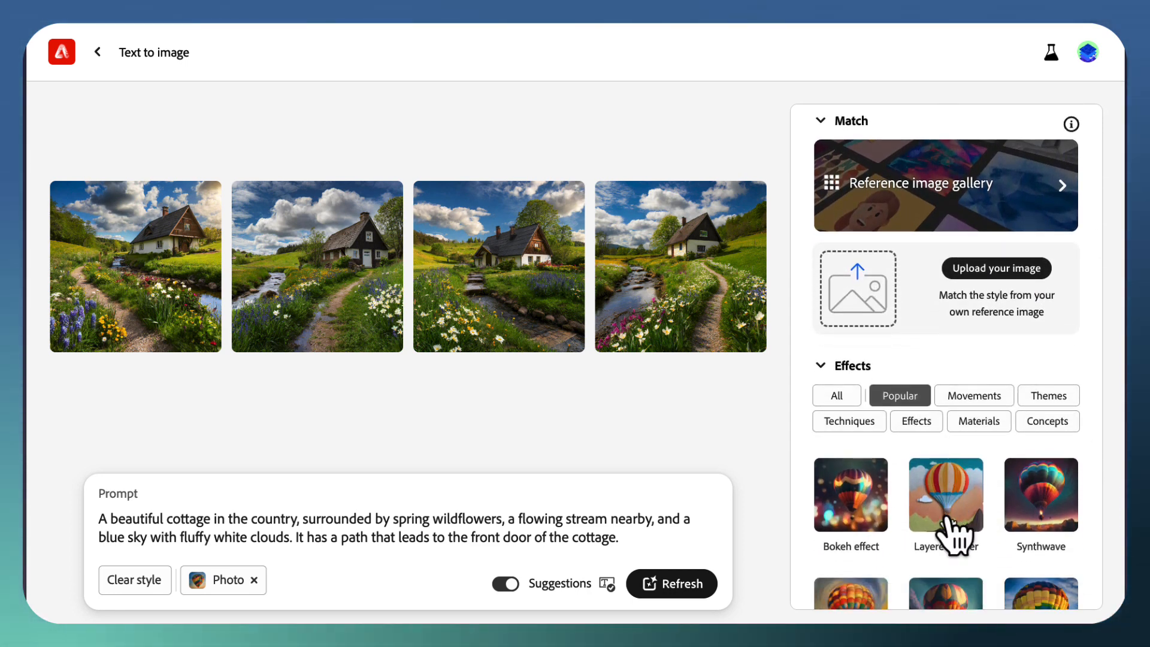
{"action": "scroll", "coordinate": [946, 519], "scroll_direction": "down", "scroll_amount": 1}
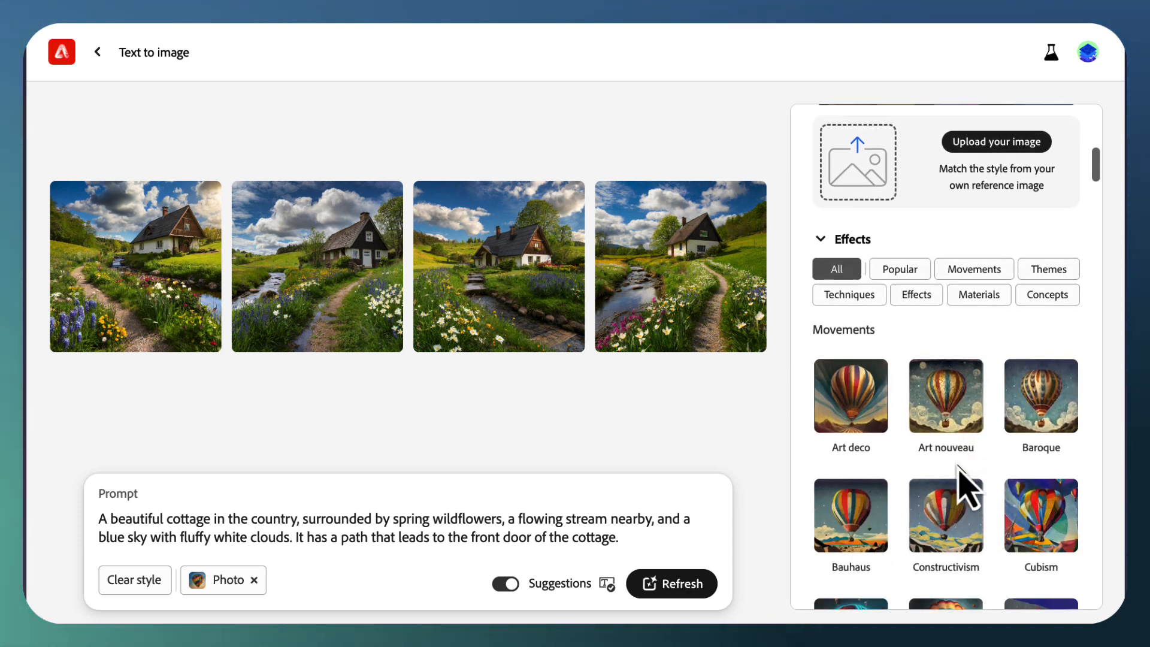
{"action": "scroll", "coordinate": [965, 485], "scroll_direction": "down", "scroll_amount": 10}
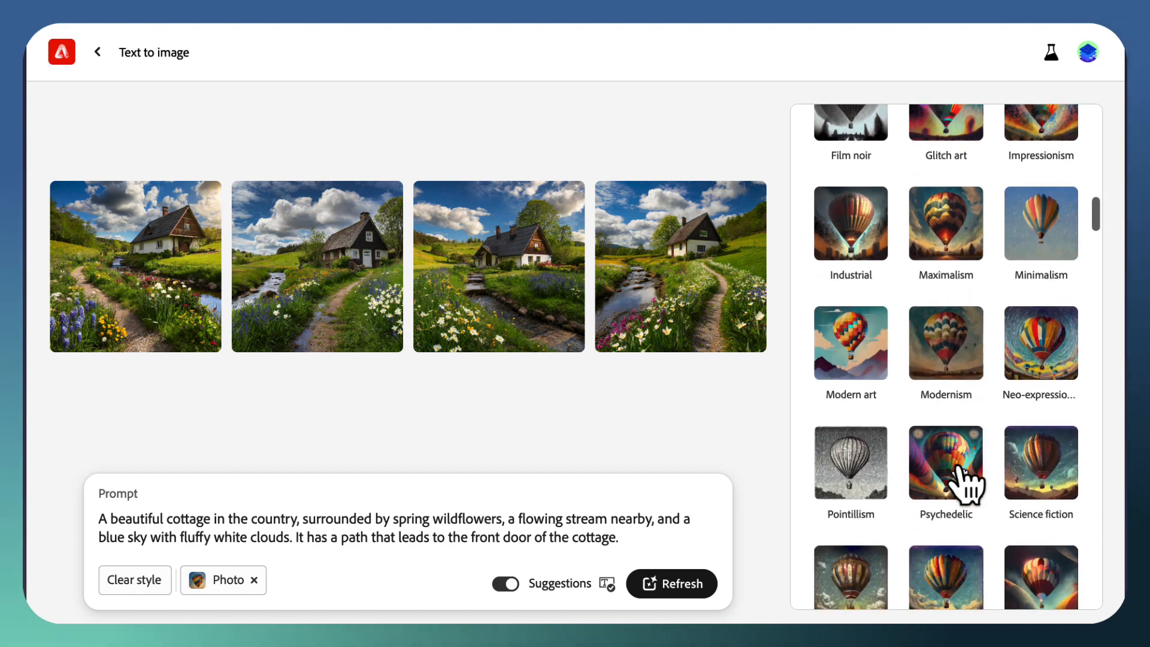
{"action": "scroll", "coordinate": [965, 485], "scroll_direction": "down", "scroll_amount": 17}
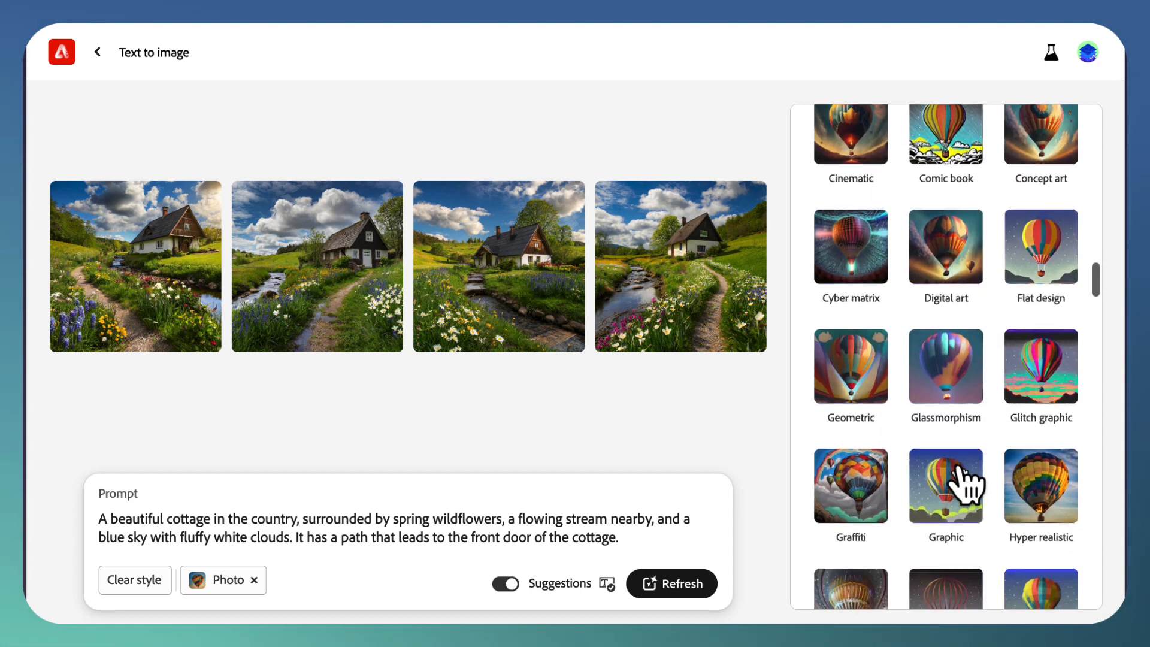
{"action": "scroll", "coordinate": [965, 485], "scroll_direction": "down", "scroll_amount": 11}
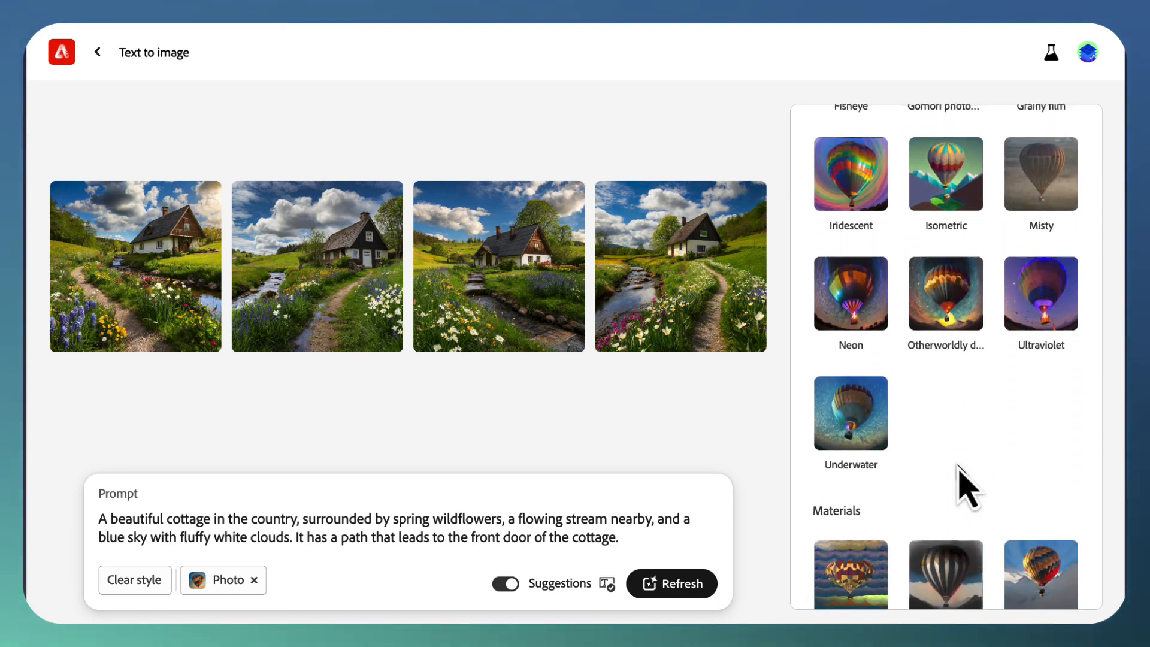
Step: Regenerate the cottage images with the Digital art theme, and again with the Cinematic theme added
{"action": "scroll", "coordinate": [958, 469], "scroll_direction": "up", "scroll_amount": 20}
{"action": "scroll", "coordinate": [966, 485], "scroll_direction": "up", "scroll_amount": 6}
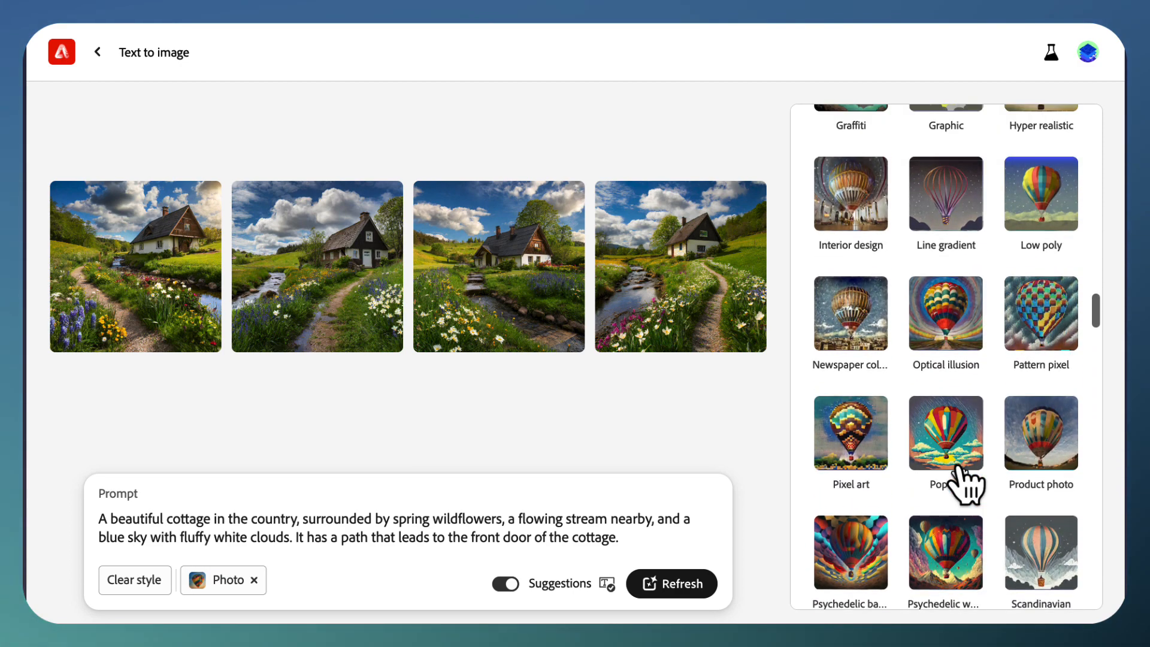
{"action": "scroll", "coordinate": [966, 485], "scroll_direction": "up", "scroll_amount": 1}
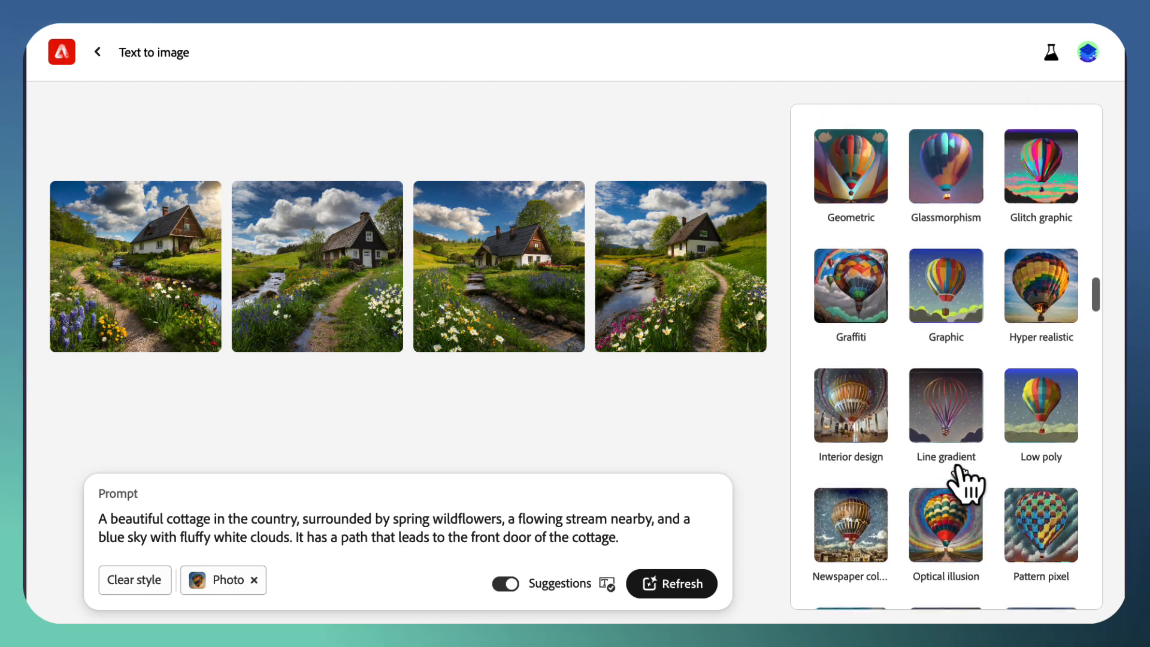
{"action": "scroll", "coordinate": [966, 485], "scroll_direction": "up", "scroll_amount": 5}
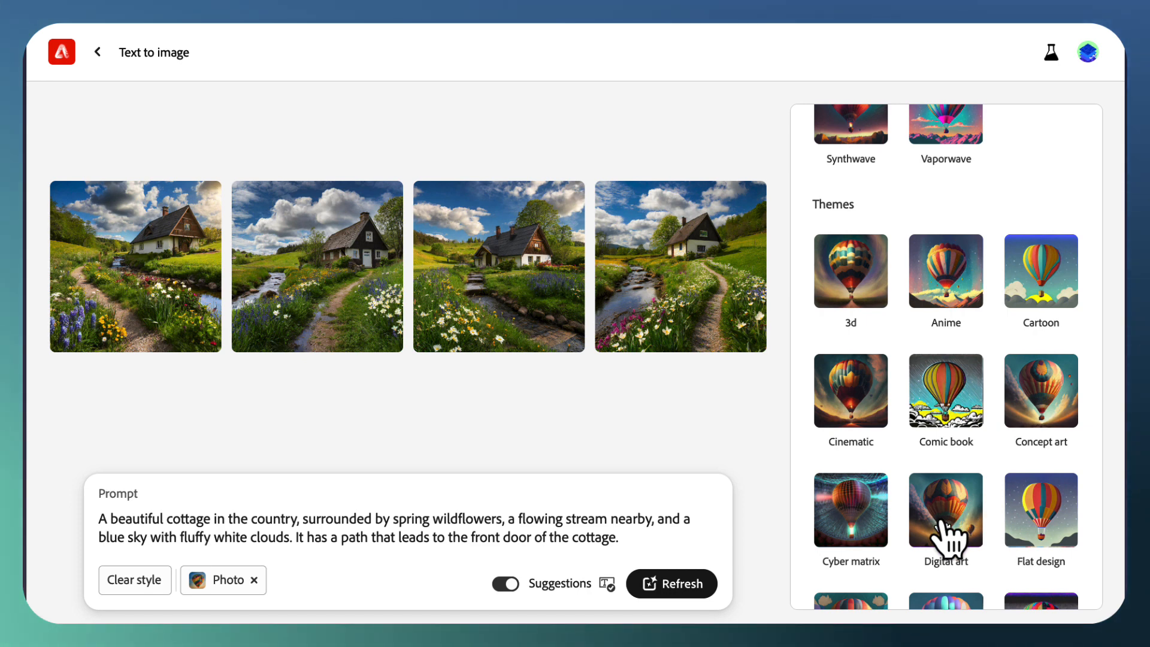
{"action": "left_click", "coordinate": [943, 522]}
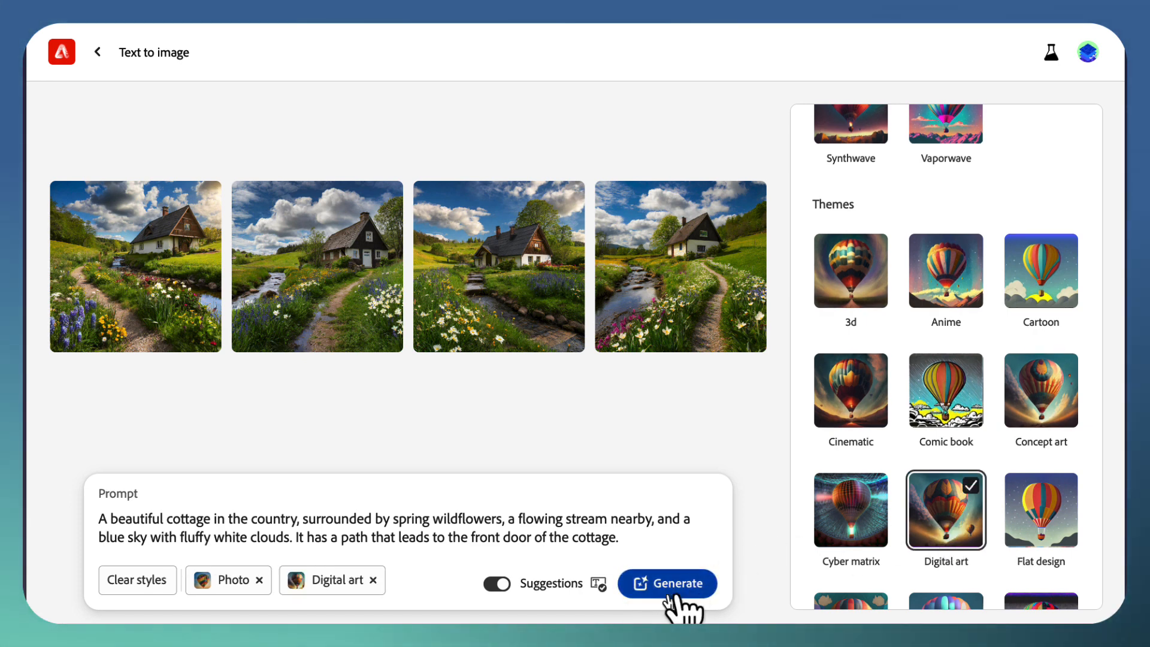
{"action": "left_click", "coordinate": [684, 586]}
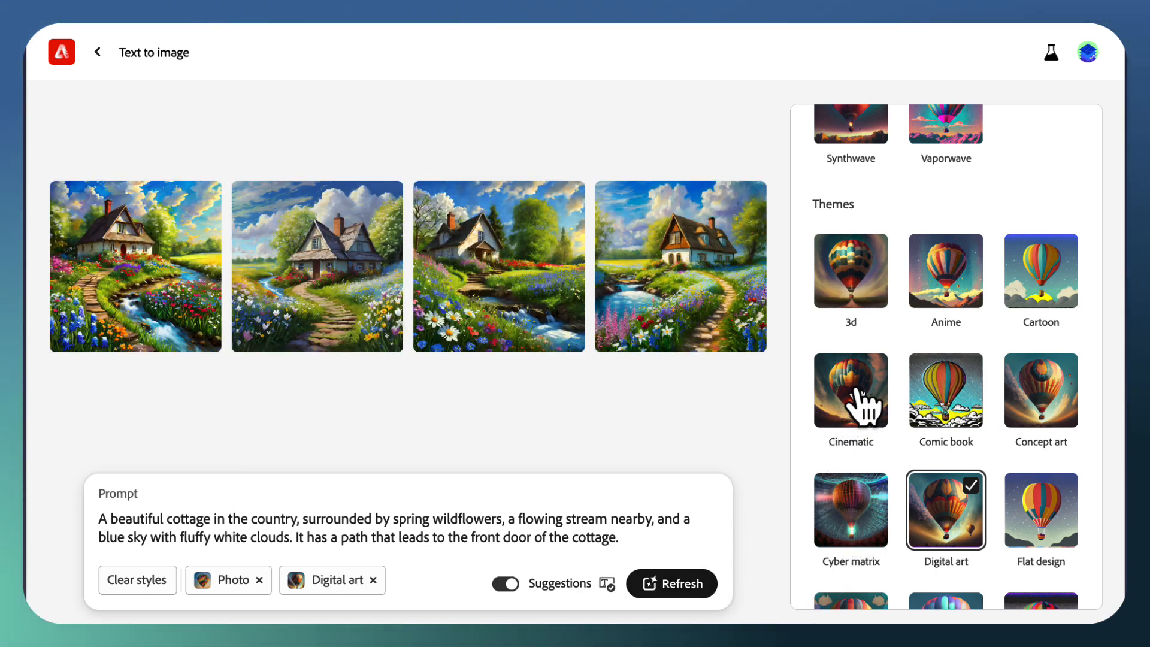
{"action": "left_click", "coordinate": [858, 392]}
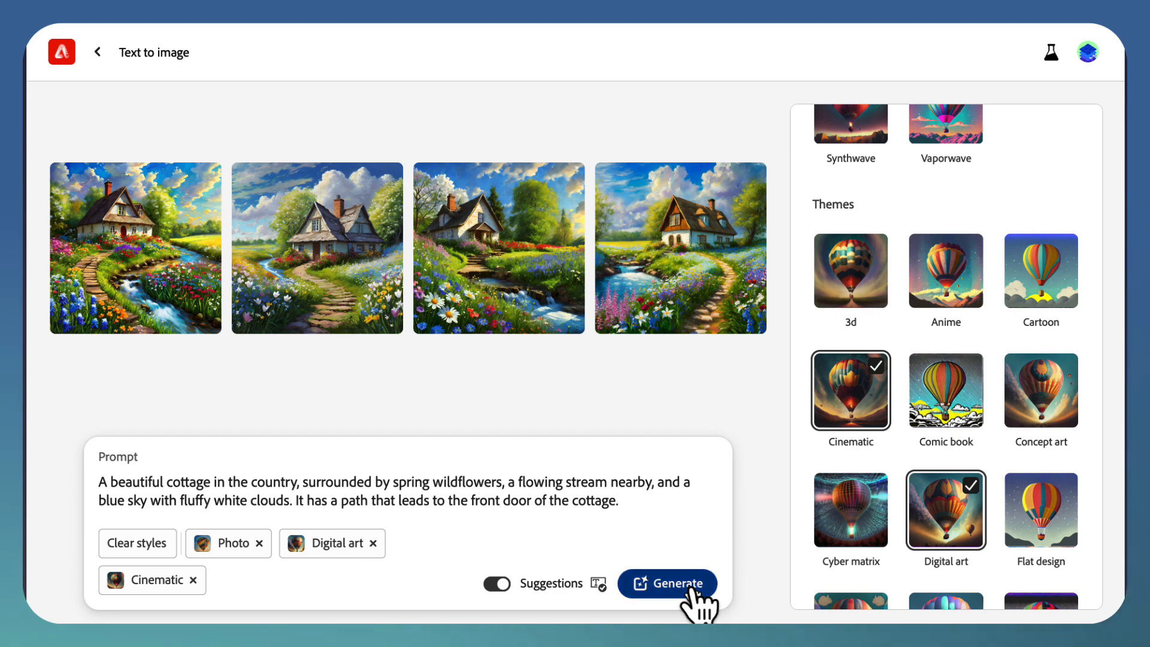
{"action": "left_click", "coordinate": [692, 590]}
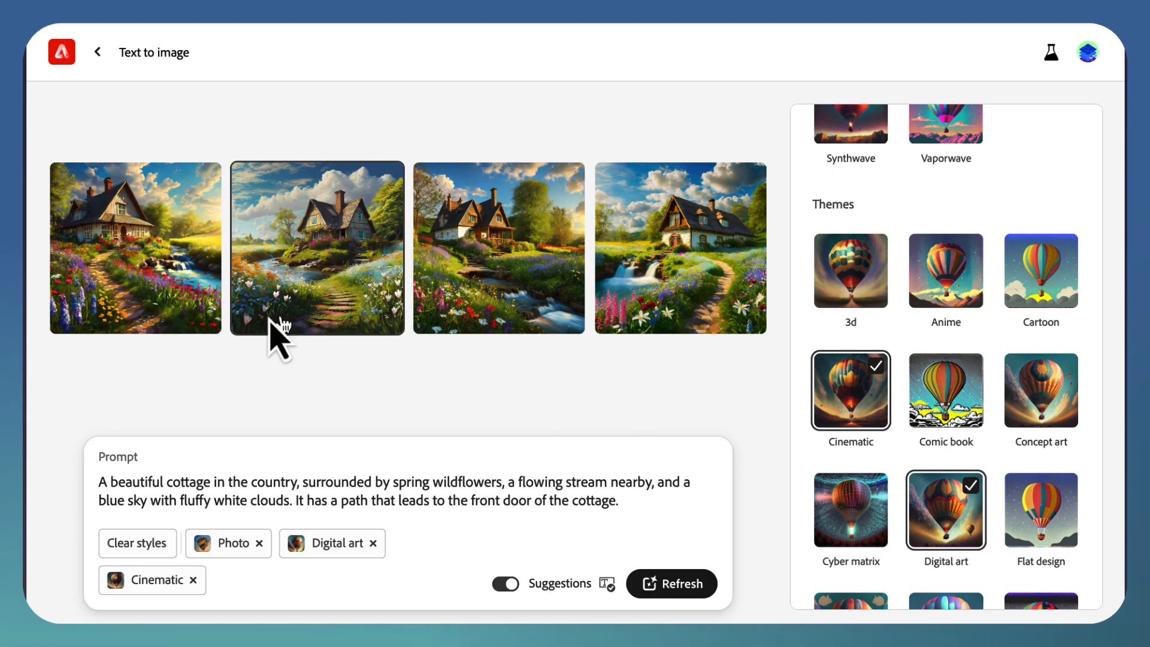
Step: Examine the four Digital art and Cinematic cottage images one by one at enlarged size and close the preview
{"action": "left_click", "coordinate": [173, 306]}
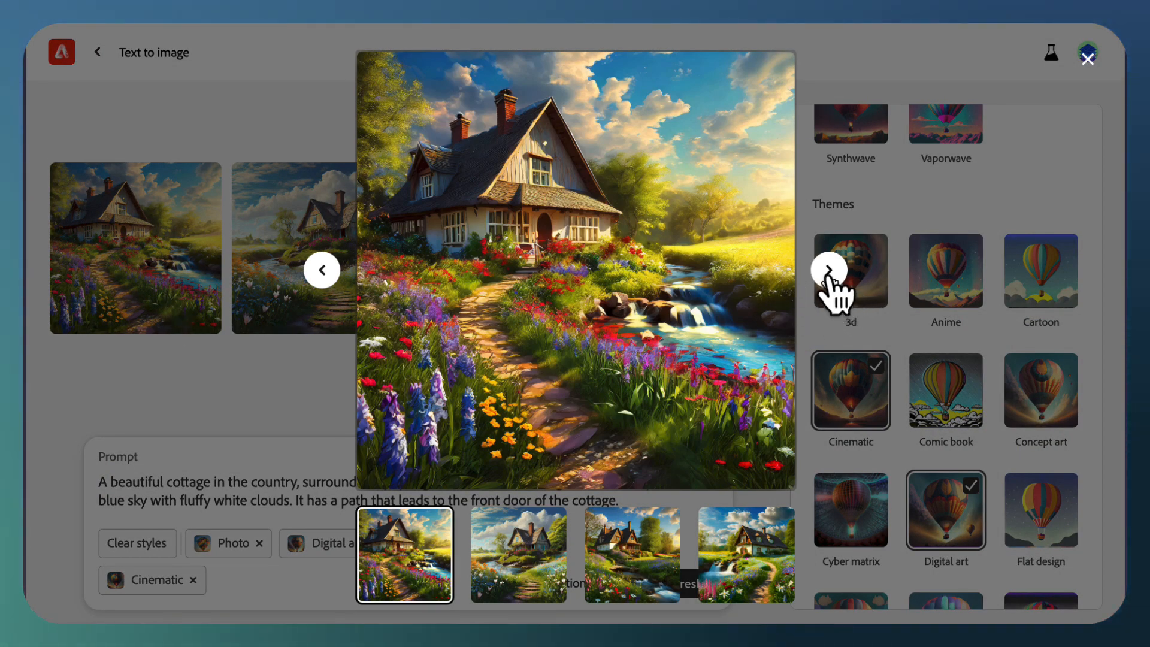
{"action": "left_click", "coordinate": [830, 279]}
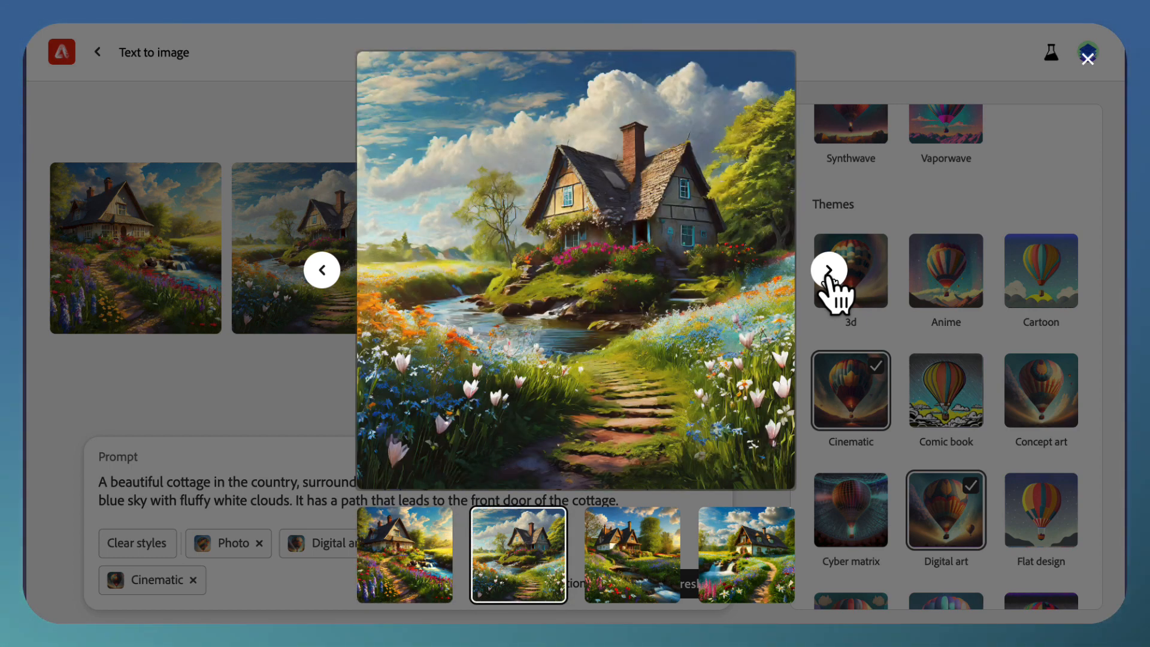
{"action": "left_click", "coordinate": [830, 279]}
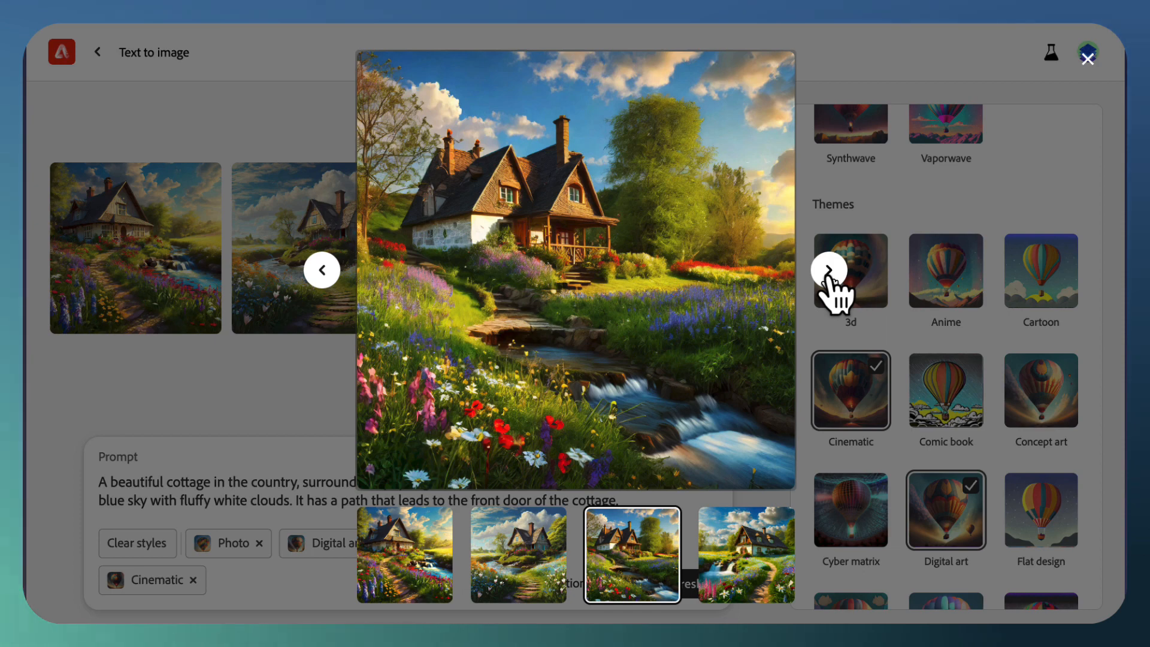
{"action": "left_click", "coordinate": [830, 279]}
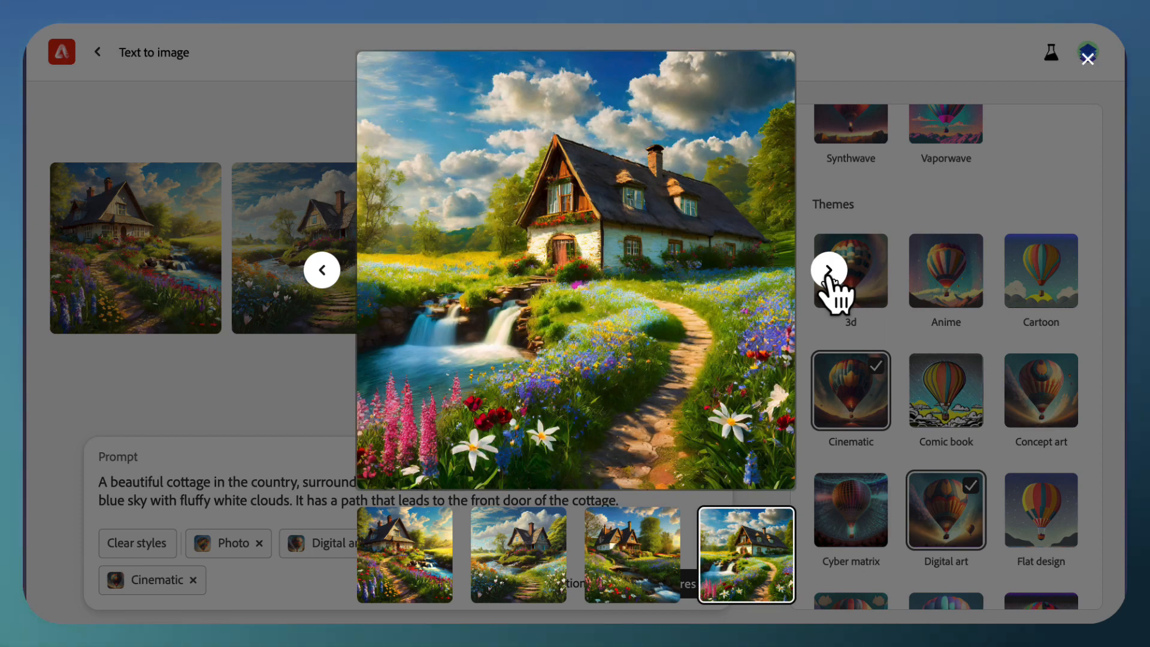
{"action": "left_click", "coordinate": [292, 396]}
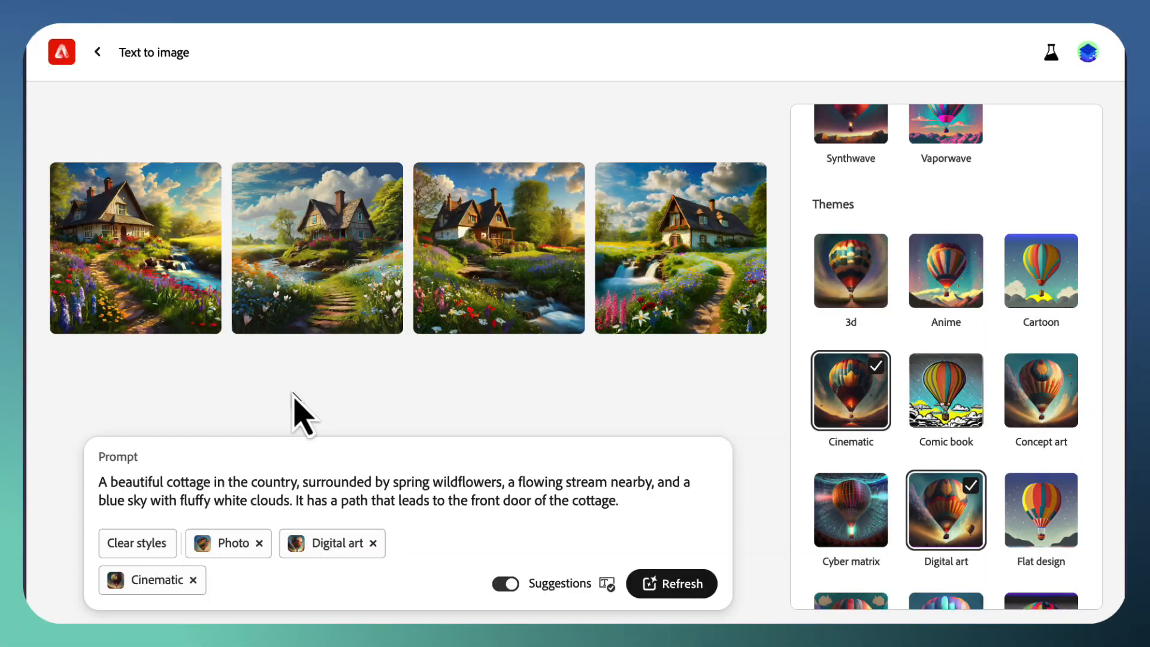
Step: Add the Watercolor technique to the selected styles and regenerate the cottage images
{"action": "scroll", "coordinate": [952, 520], "scroll_direction": "down", "scroll_amount": 15}
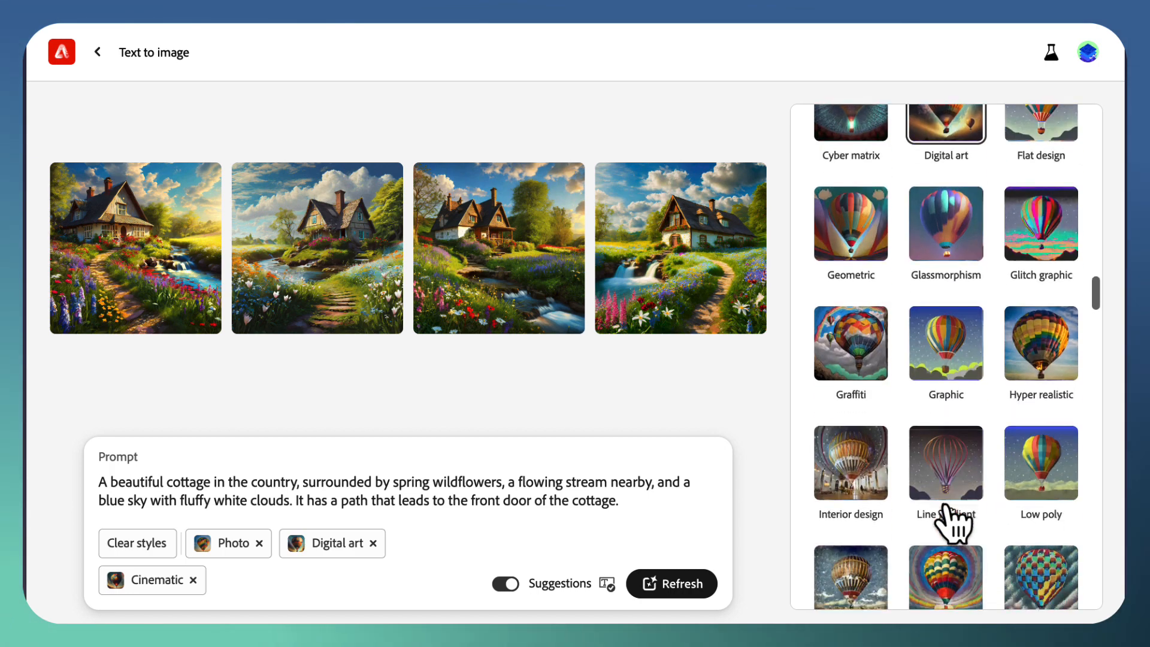
{"action": "scroll", "coordinate": [946, 508], "scroll_direction": "down", "scroll_amount": 10}
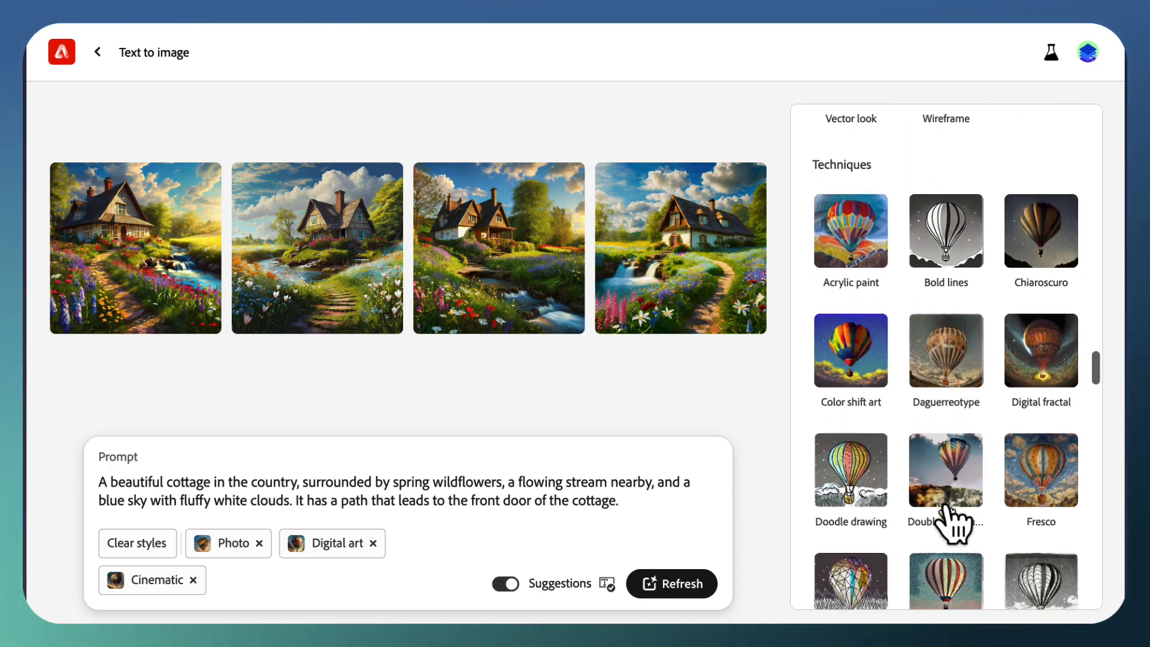
{"action": "scroll", "coordinate": [955, 522], "scroll_direction": "down", "scroll_amount": 6}
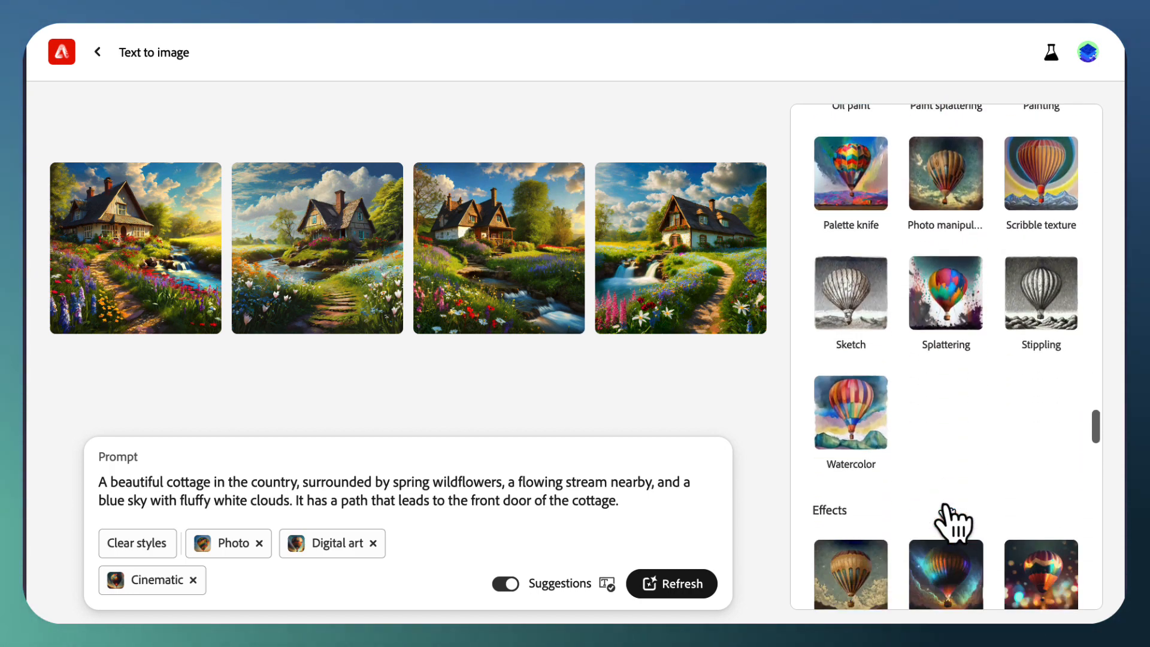
{"action": "left_click", "coordinate": [854, 306]}
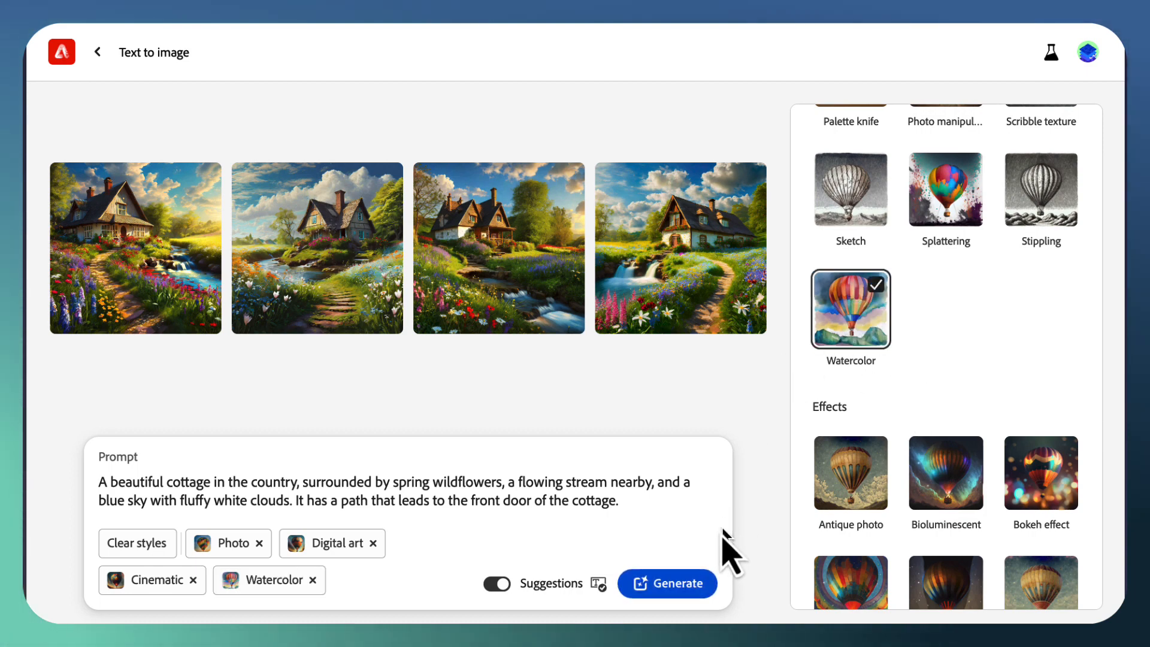
{"action": "left_click", "coordinate": [680, 592]}
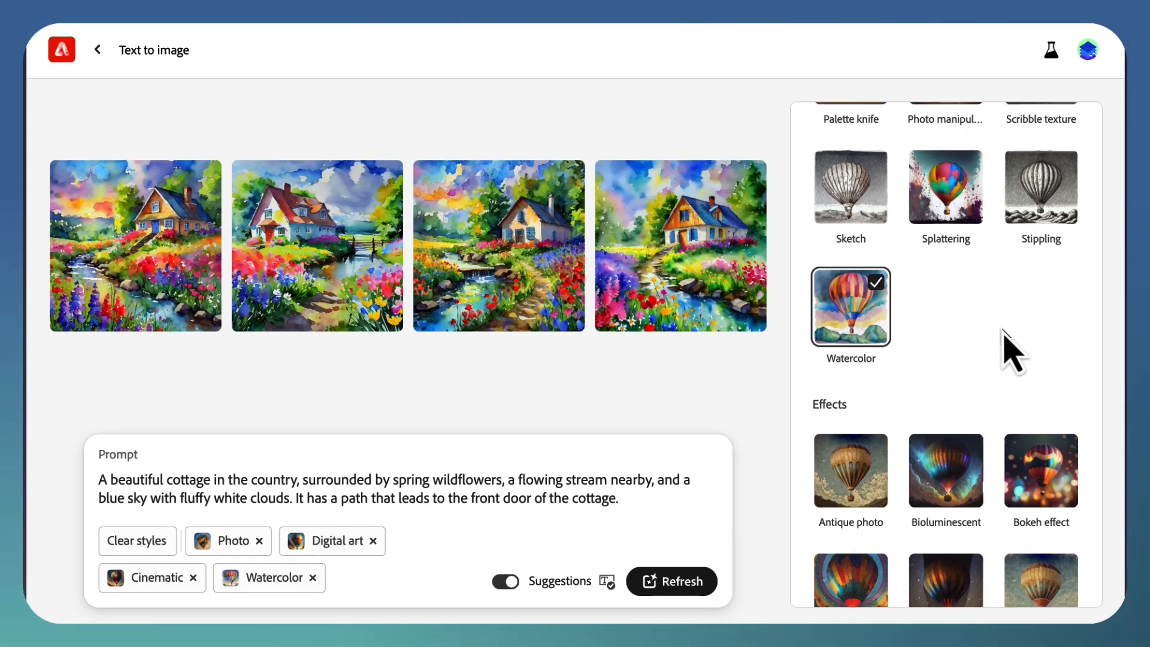
Step: Clear all styles, then regenerate the cottage images with the Otherworldly depiction effect and the Photo content type
{"action": "scroll", "coordinate": [1006, 336], "scroll_direction": "down", "scroll_amount": 5}
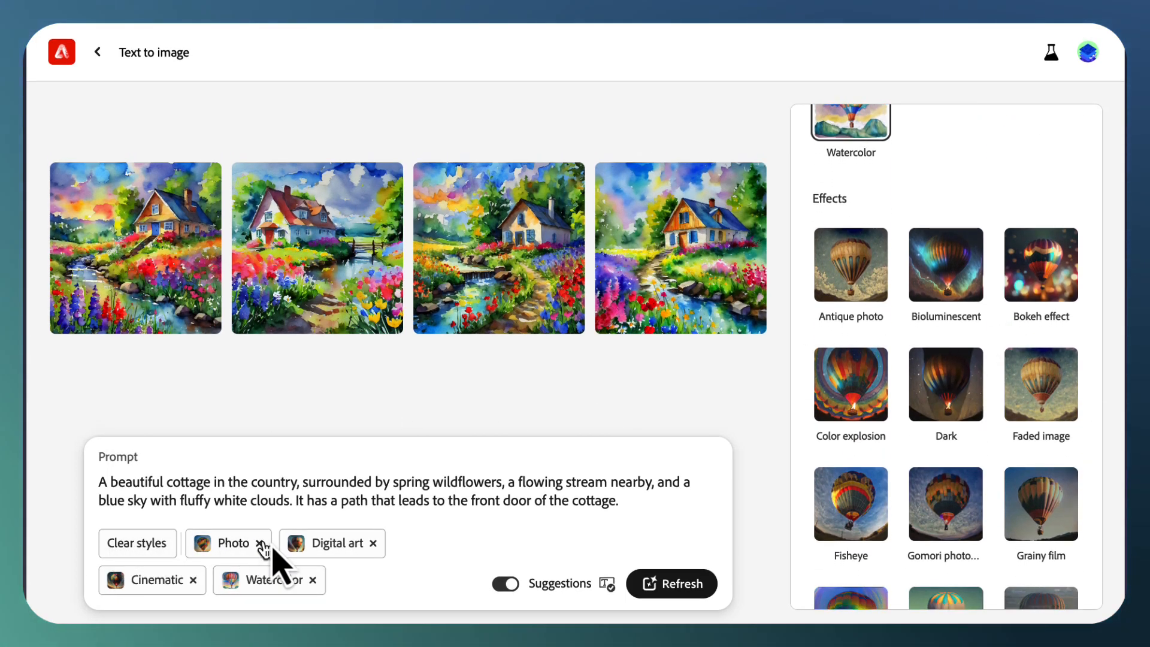
{"action": "left_click", "coordinate": [134, 542]}
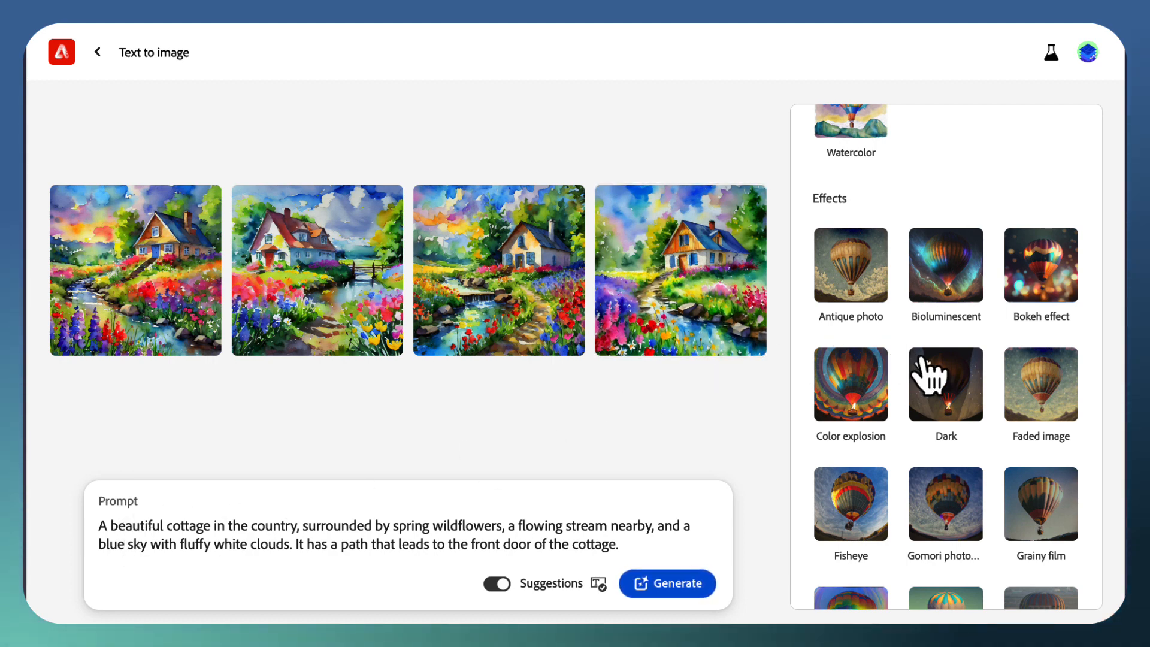
{"action": "scroll", "coordinate": [928, 376], "scroll_direction": "down", "scroll_amount": 4}
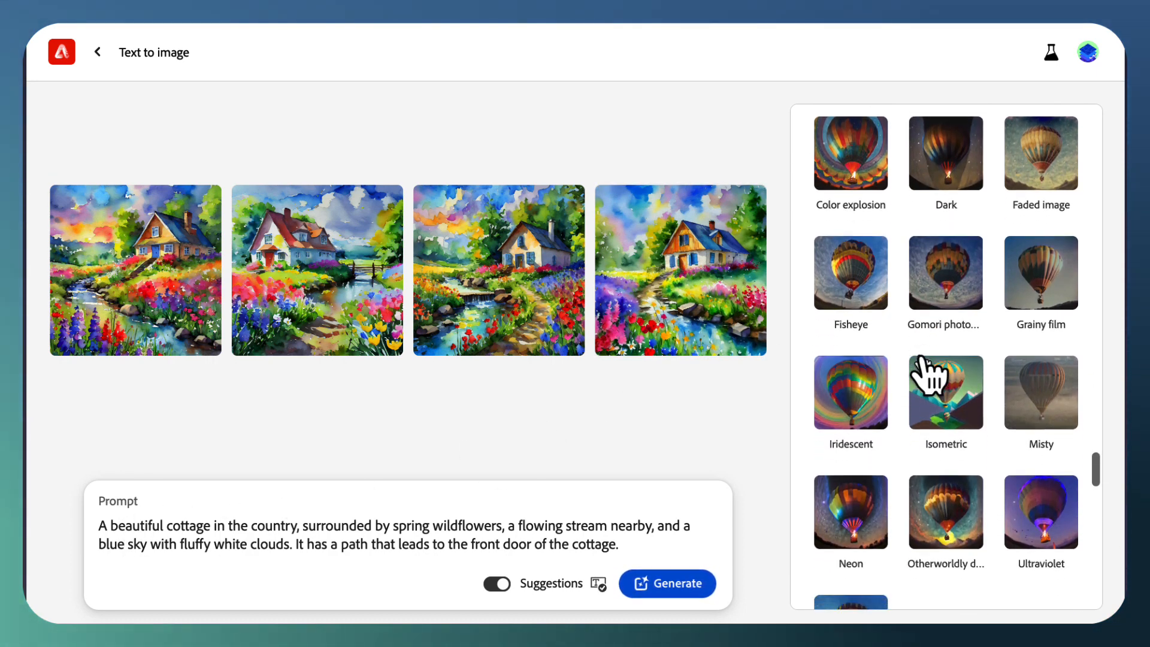
{"action": "scroll", "coordinate": [928, 375], "scroll_direction": "down", "scroll_amount": 4}
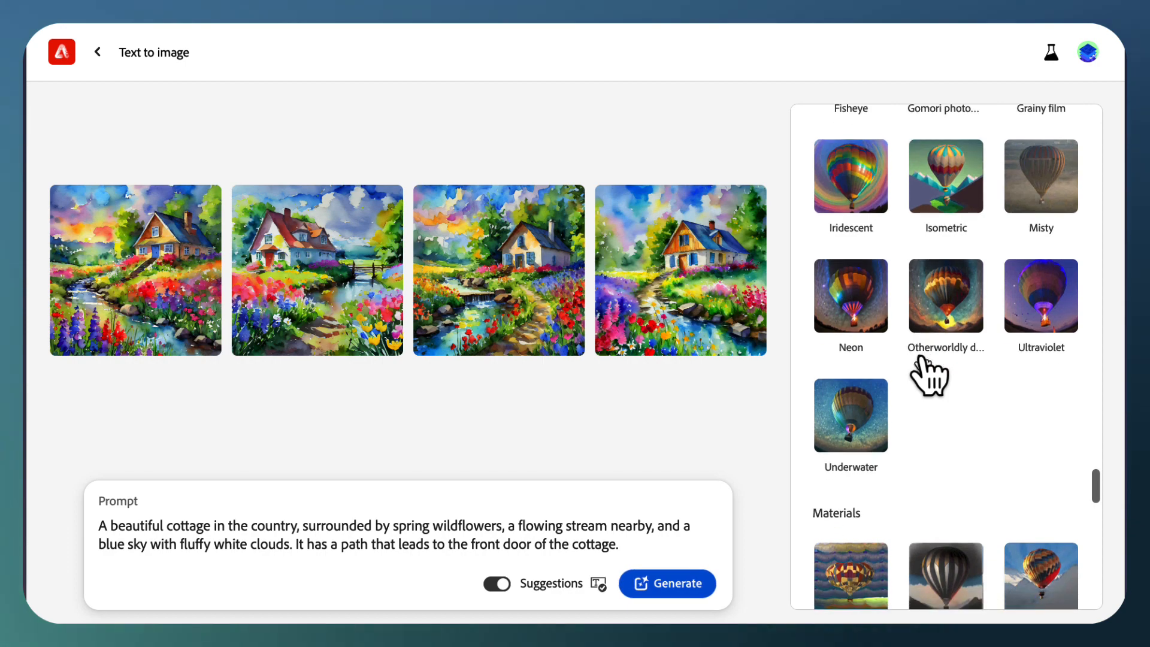
{"action": "left_click", "coordinate": [953, 332]}
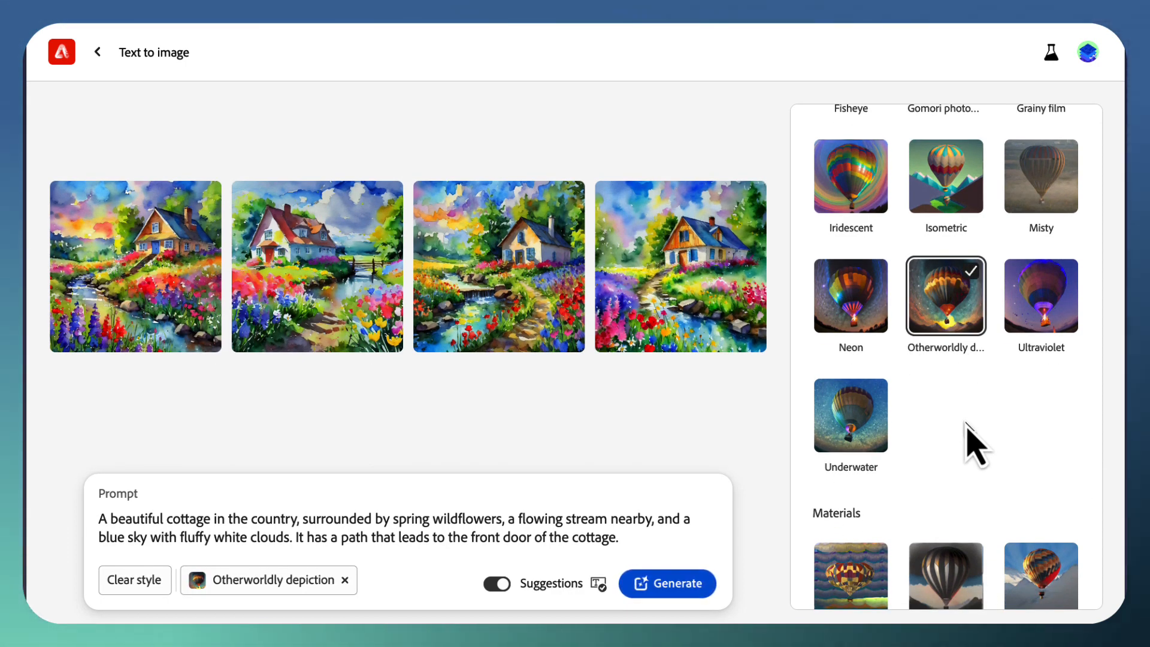
{"action": "scroll", "coordinate": [975, 446], "scroll_direction": "up", "scroll_amount": 20}
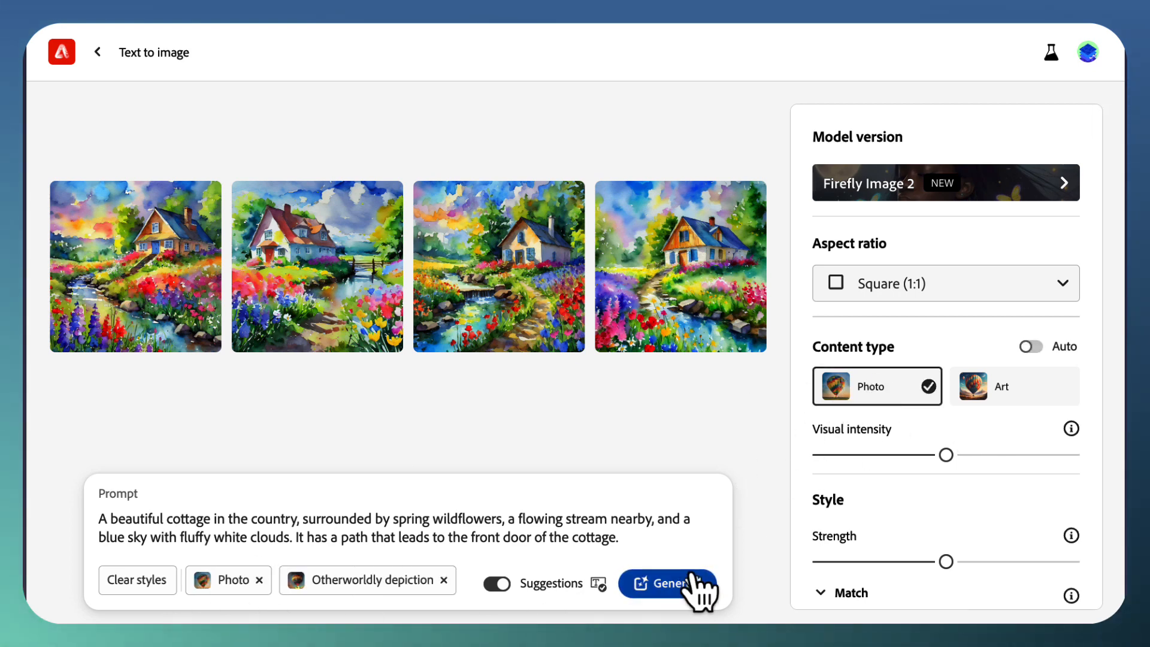
{"action": "left_click", "coordinate": [681, 590]}
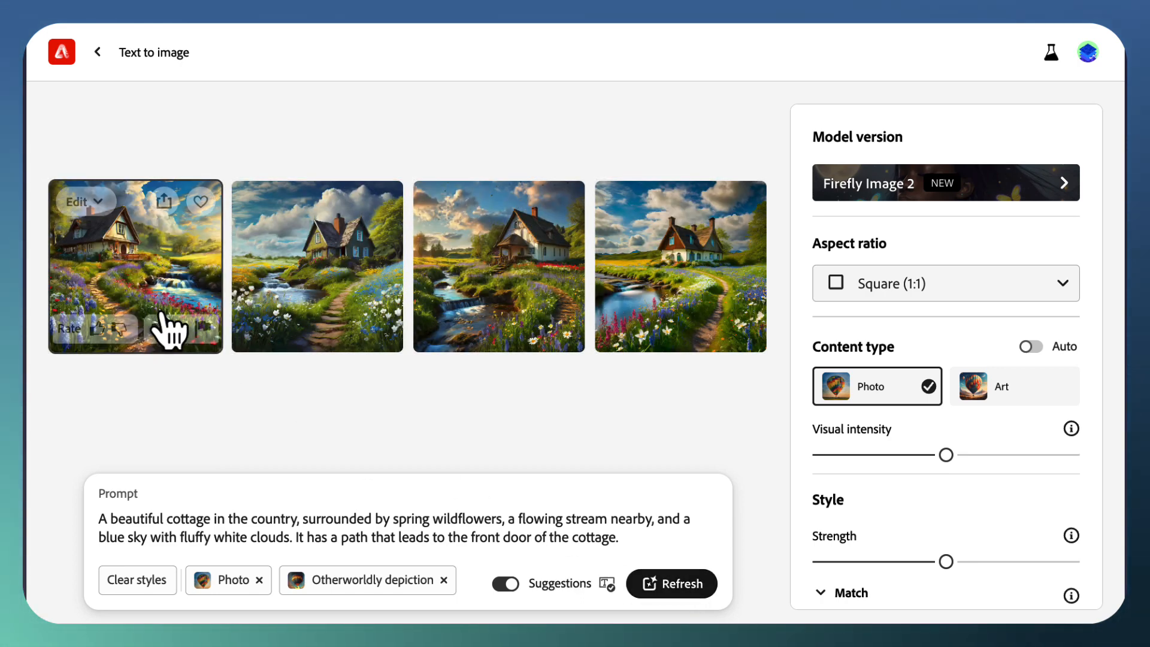
Step: Examine the four Otherworldly depiction cottage images one by one at enlarged size and close the preview
{"action": "left_click", "coordinate": [162, 327]}
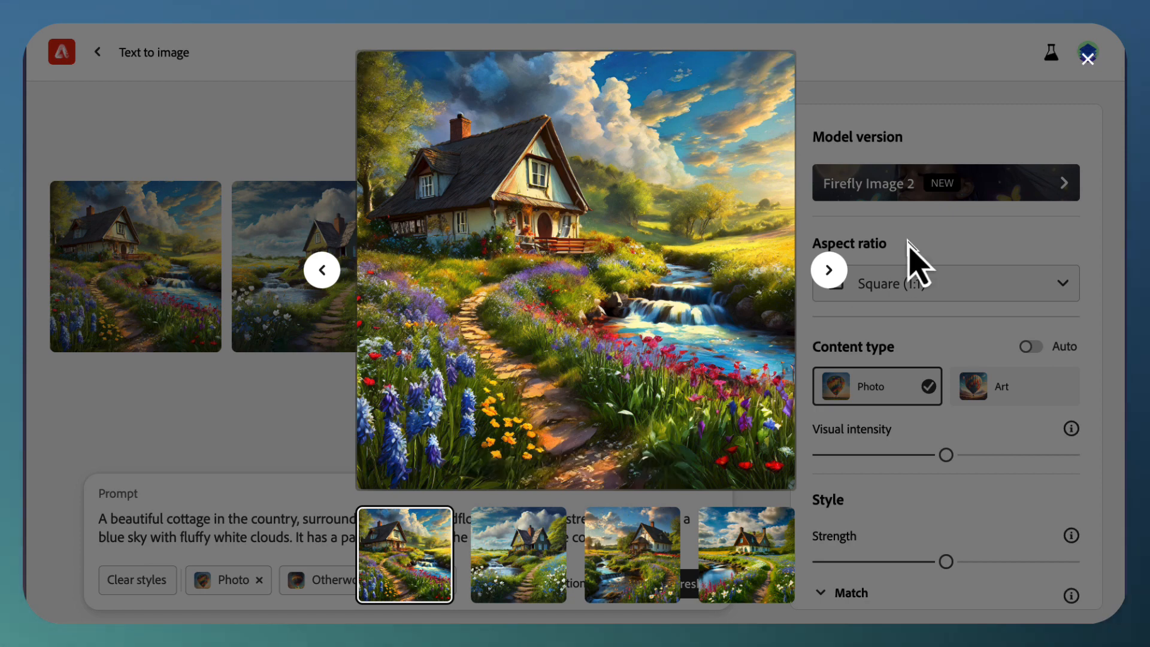
{"action": "left_click", "coordinate": [830, 271]}
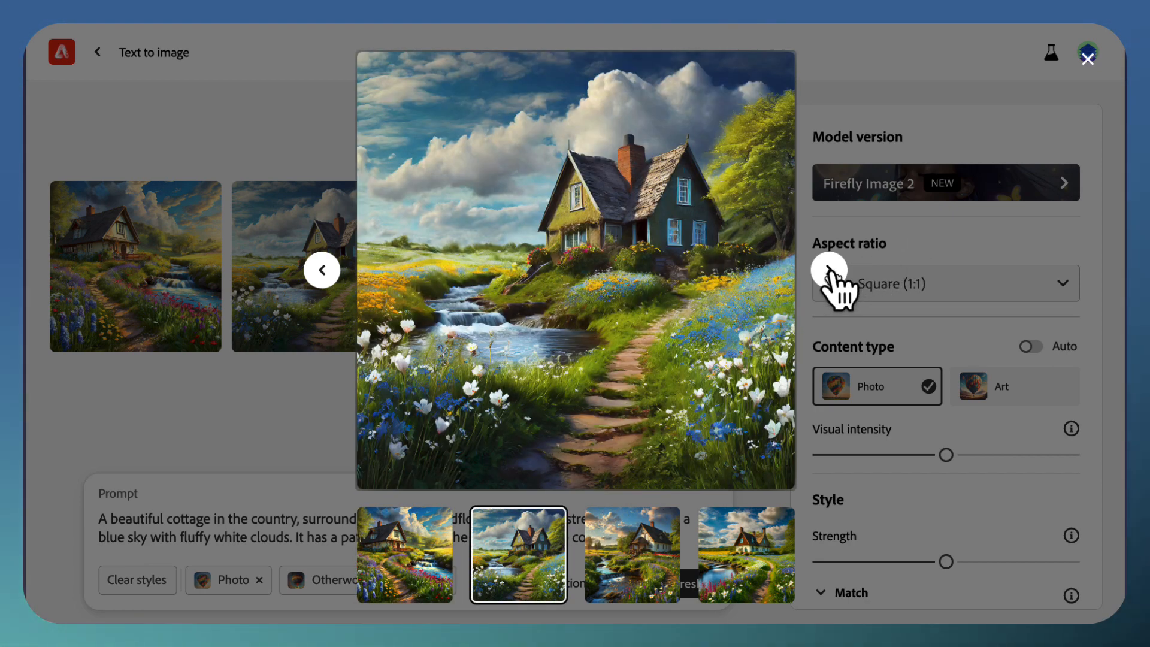
{"action": "left_click", "coordinate": [830, 270]}
{"action": "left_click", "coordinate": [830, 270]}
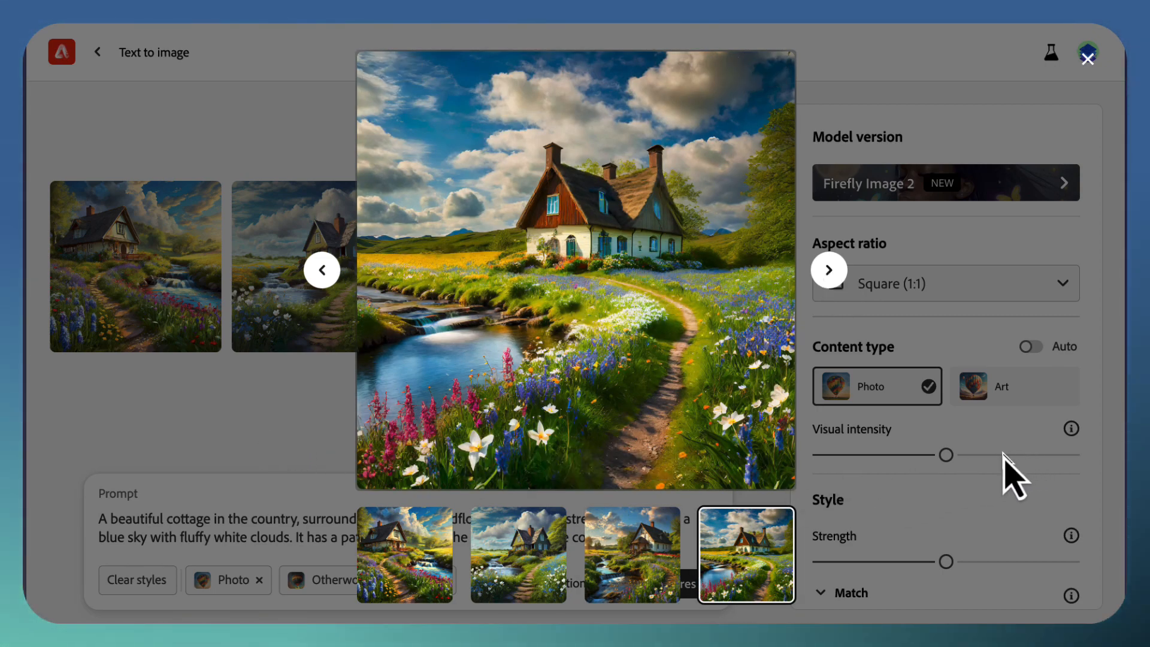
{"action": "key", "text": "Escape"}
Step: Raise the visual intensity to well above the middle of its range and regenerate the cottage images
{"action": "left_click_drag", "start_coordinate": [950, 460], "coordinate": [994, 463]}
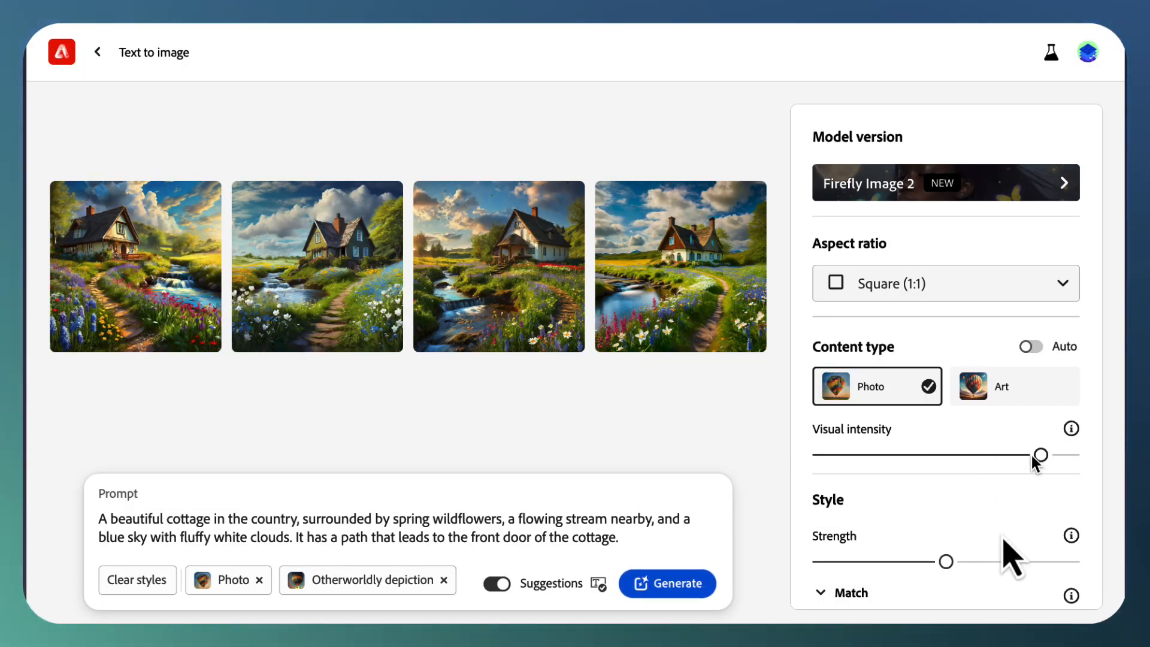
{"action": "left_click", "coordinate": [685, 590]}
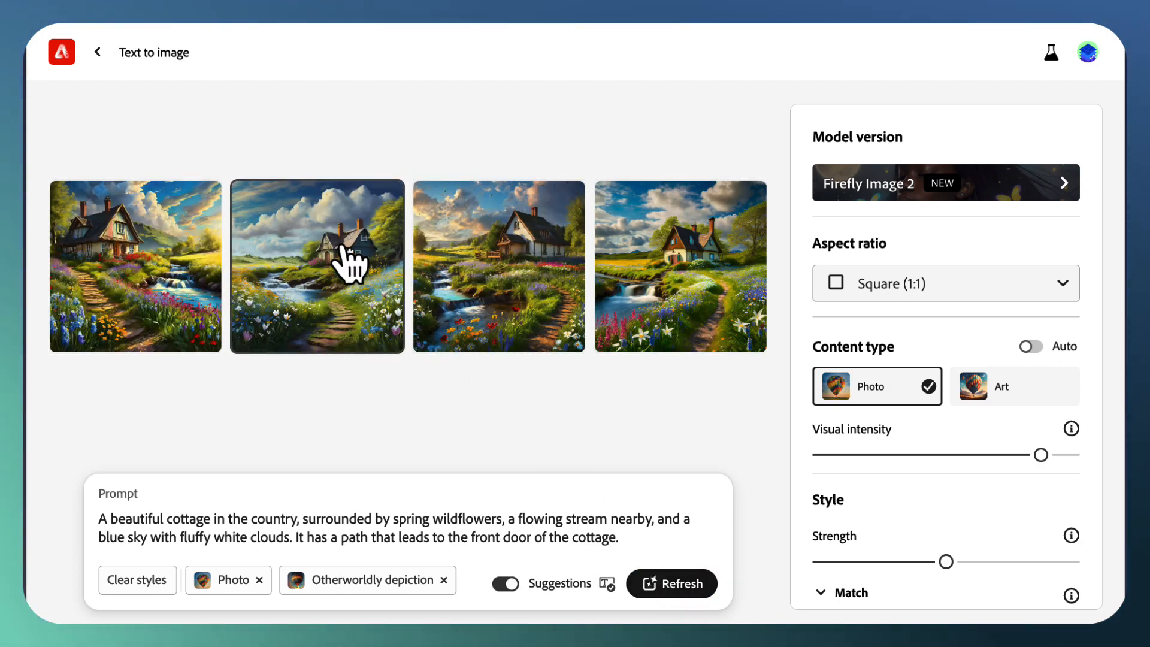
Step: Examine the four cottage images generated with the raised visual intensity one by one at enlarged size and close the preview
{"action": "left_click", "coordinate": [144, 264]}
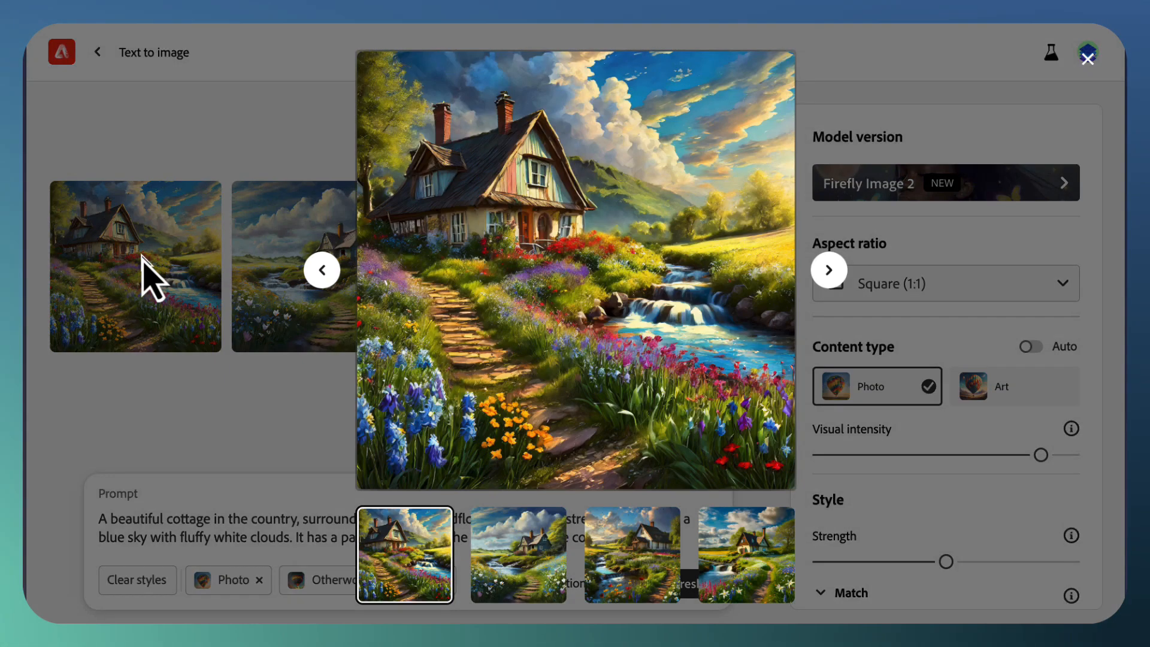
{"action": "left_click", "coordinate": [830, 273]}
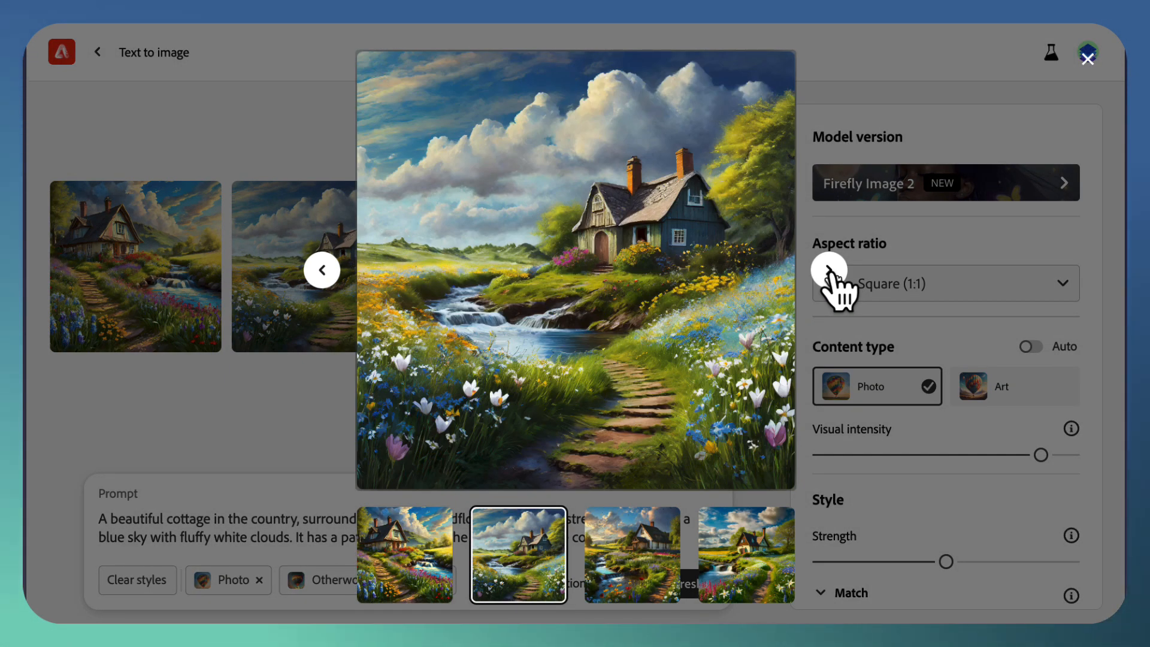
{"action": "left_click", "coordinate": [831, 273]}
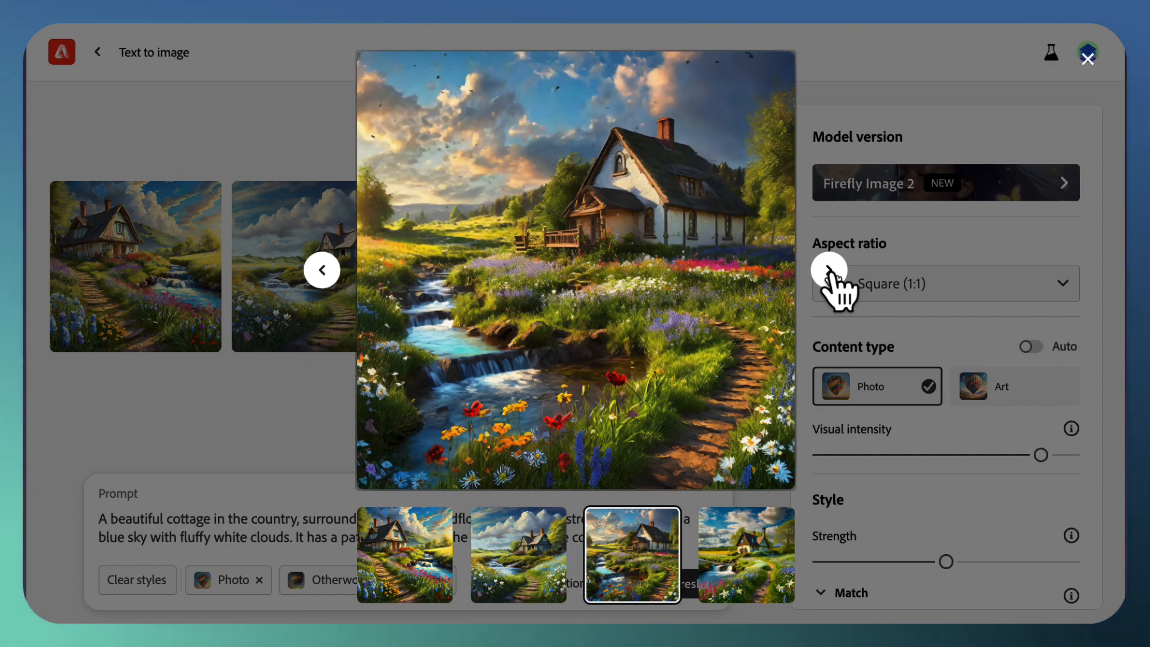
{"action": "left_click", "coordinate": [830, 273]}
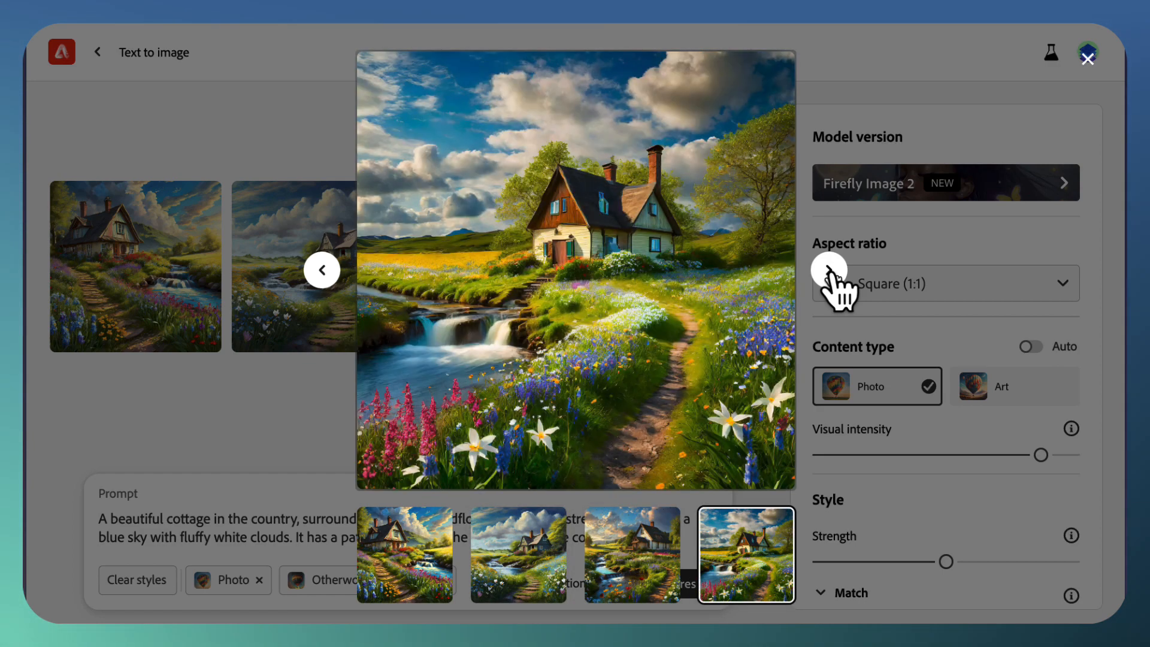
{"action": "left_click", "coordinate": [265, 412]}
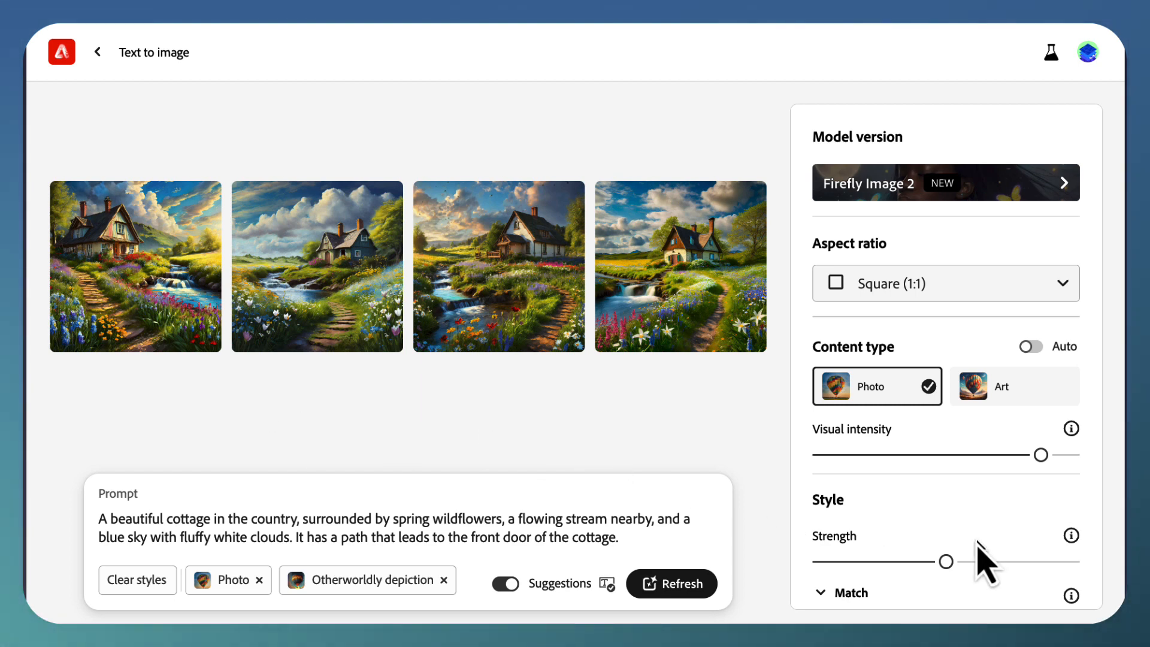
Step: Replace the Otherworldly depiction effect with the Baroque movement and regenerate the cottage images
{"action": "scroll", "coordinate": [983, 557], "scroll_direction": "down", "scroll_amount": 4}
{"action": "scroll", "coordinate": [977, 515], "scroll_direction": "down", "scroll_amount": 5}
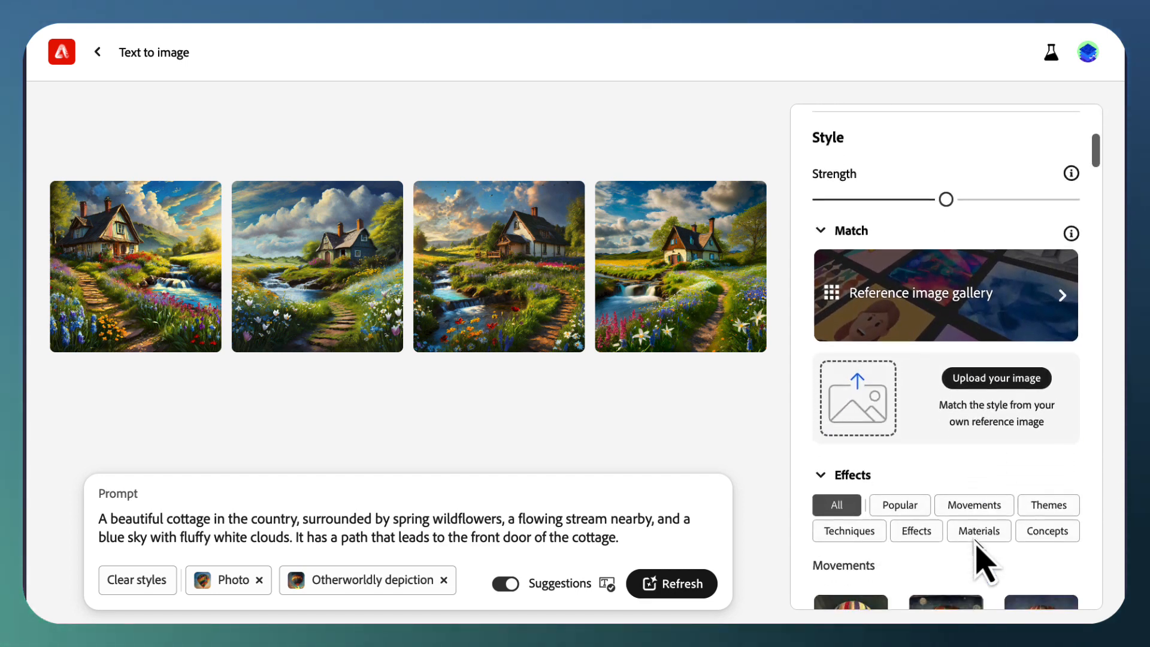
{"action": "scroll", "coordinate": [976, 542], "scroll_direction": "down", "scroll_amount": 4}
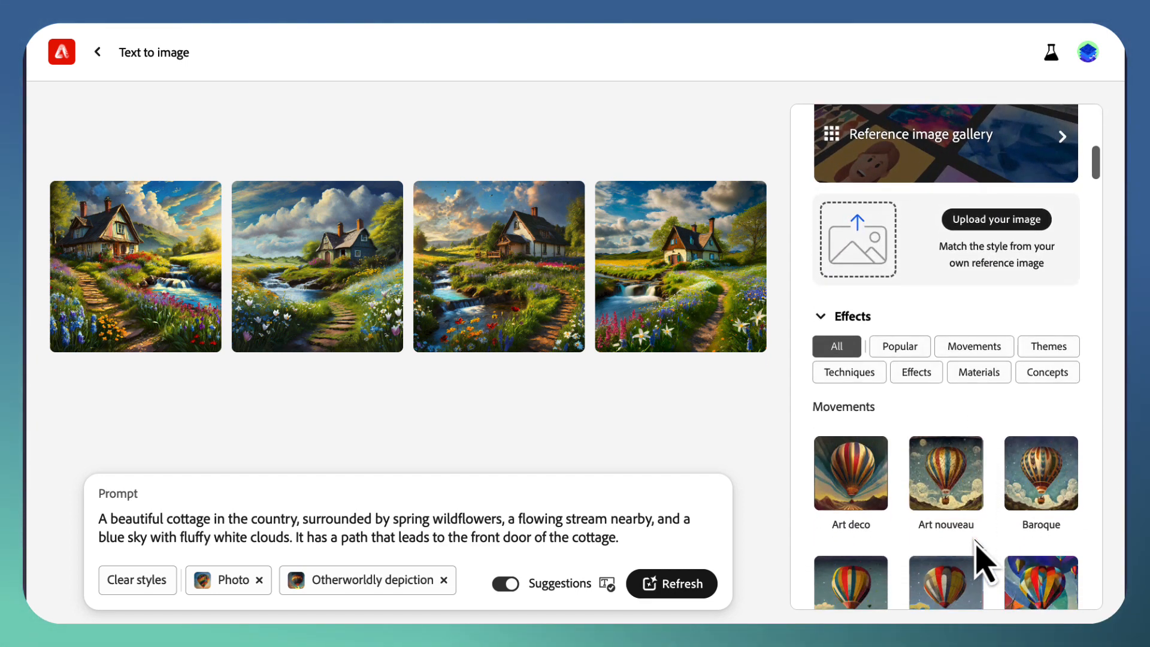
{"action": "scroll", "coordinate": [985, 563], "scroll_direction": "down", "scroll_amount": 1}
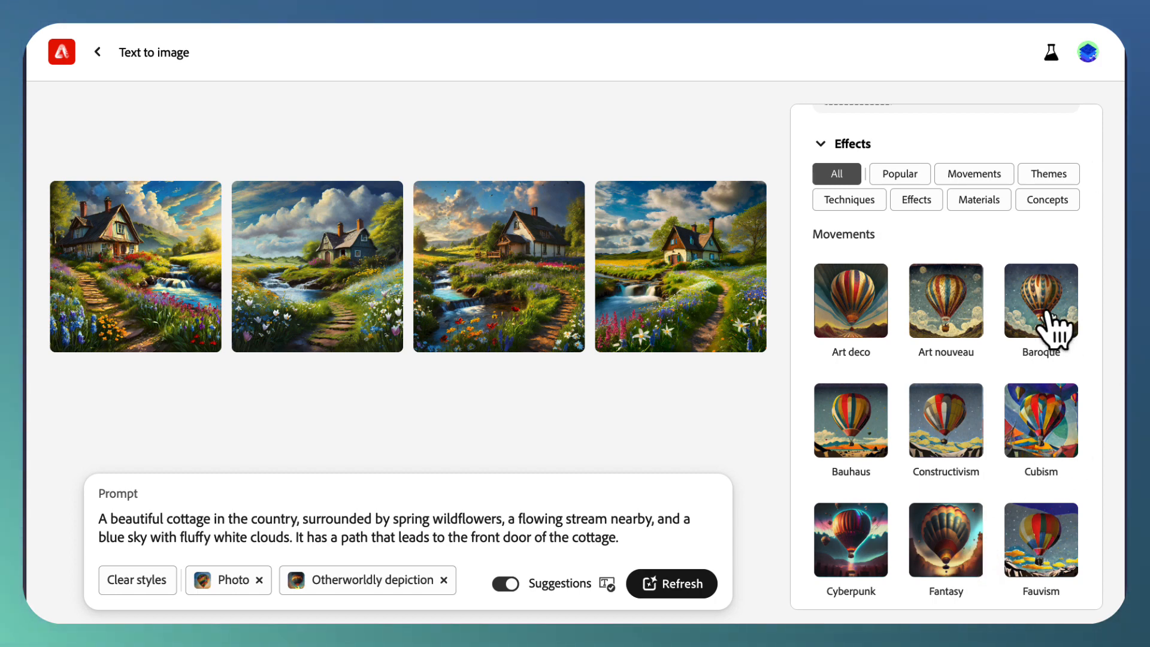
{"action": "left_click", "coordinate": [1045, 313]}
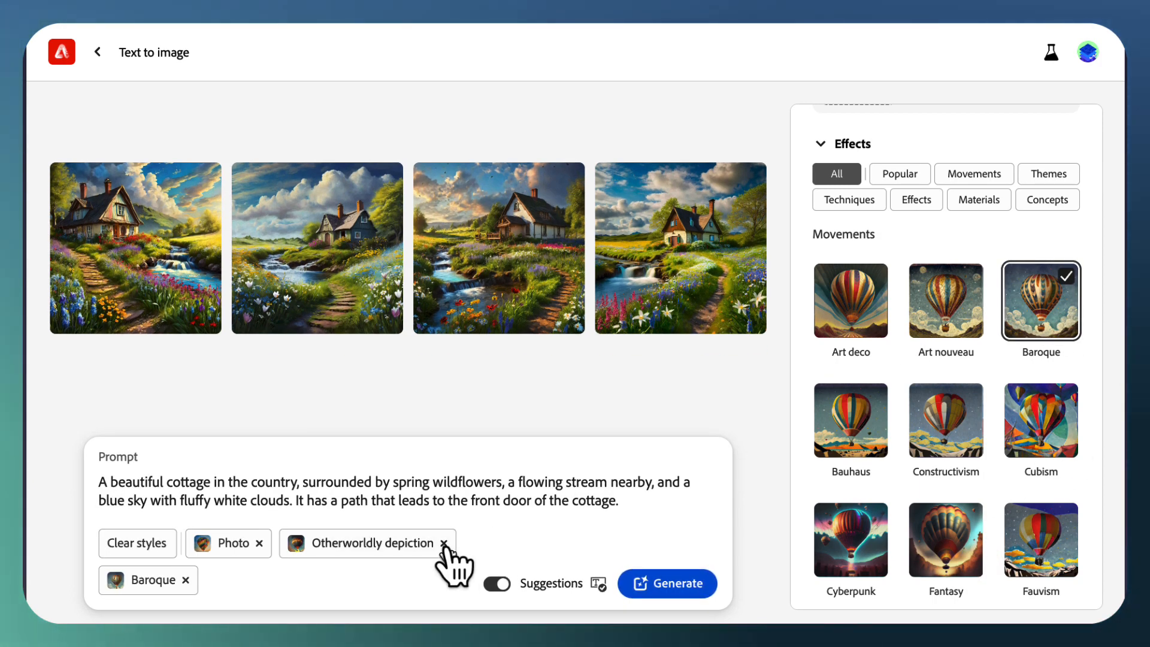
{"action": "left_click", "coordinate": [443, 546]}
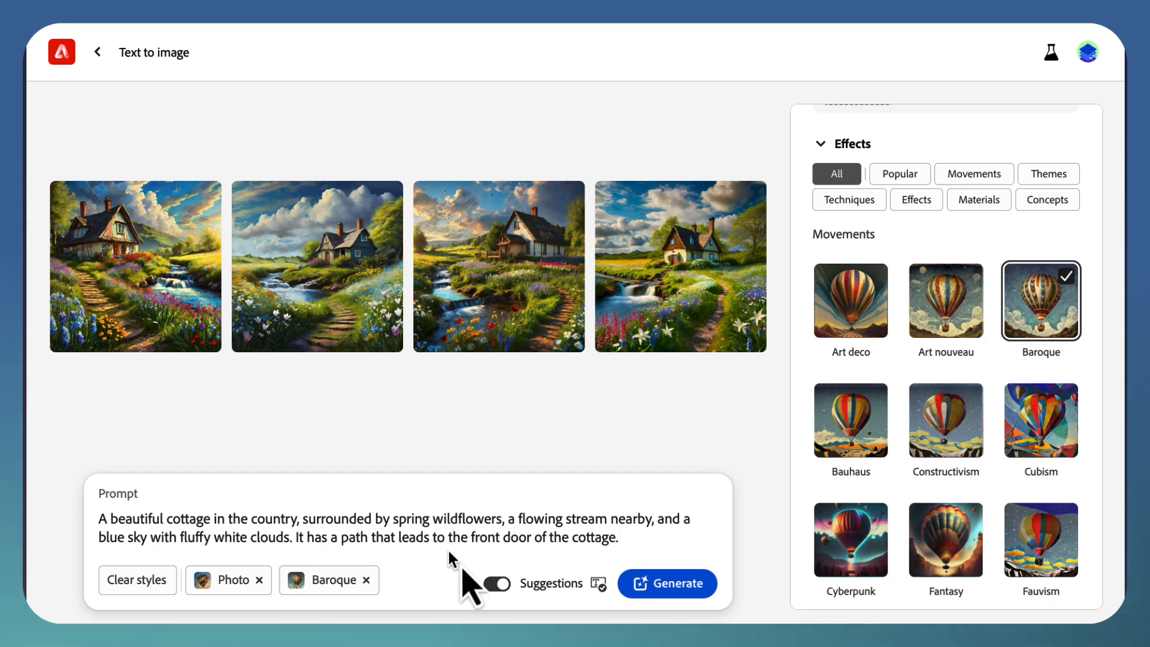
{"action": "left_click", "coordinate": [674, 584]}
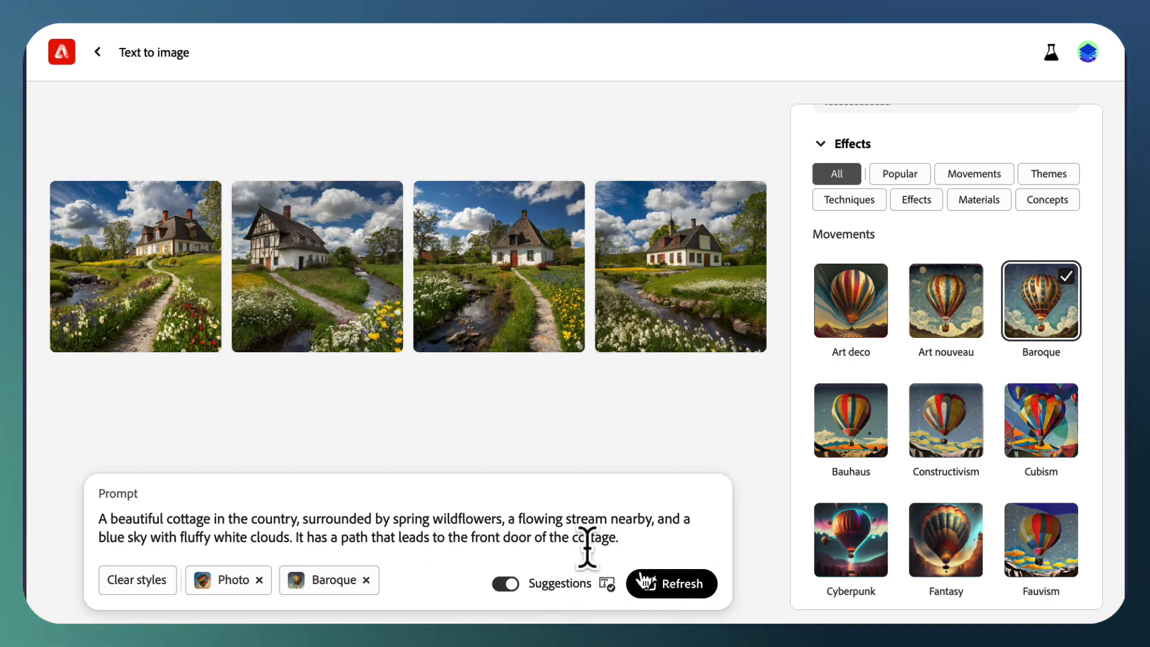
Step: Examine the four Baroque cottage images one by one at enlarged size and close the preview
{"action": "left_click", "coordinate": [127, 289]}
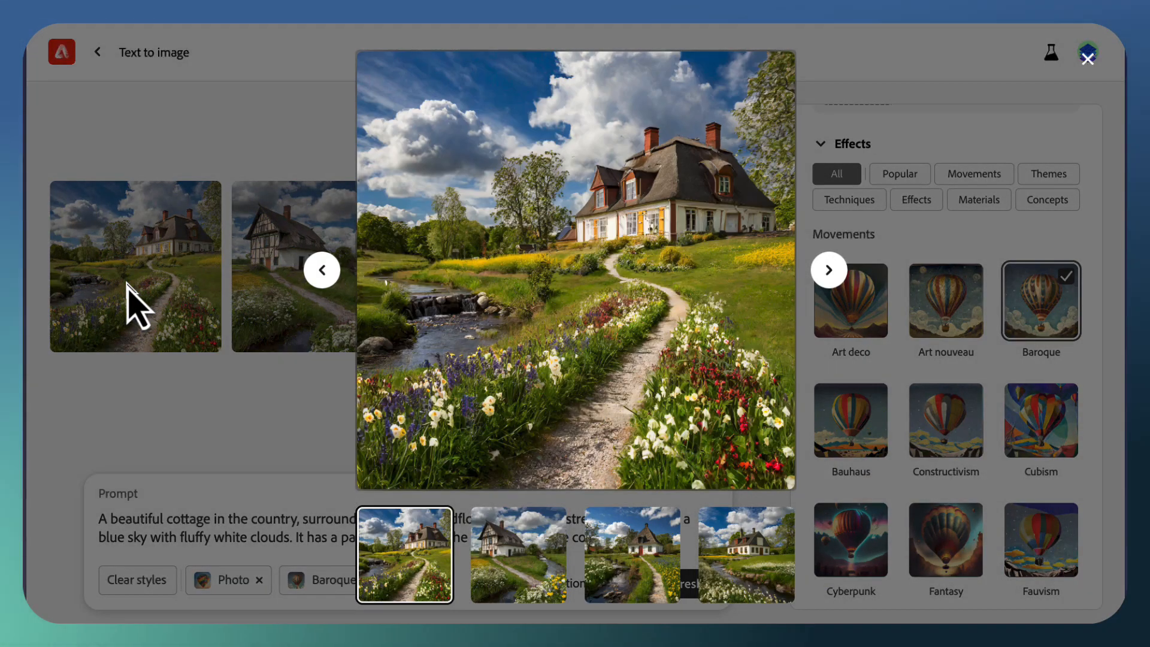
{"action": "left_click", "coordinate": [829, 270]}
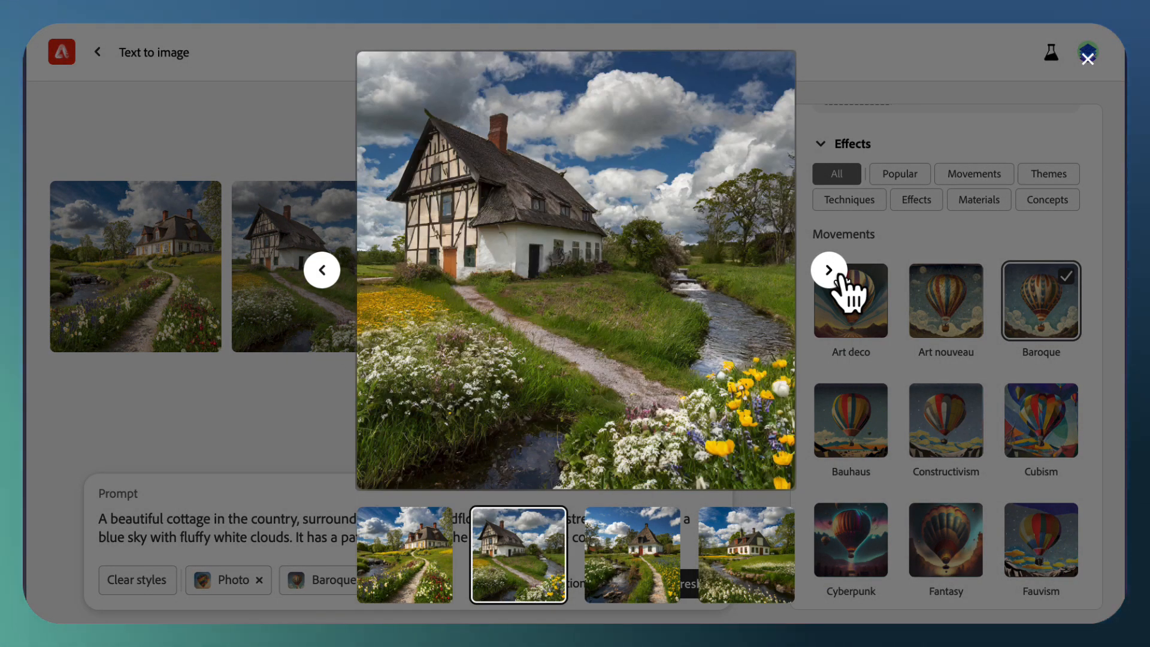
{"action": "left_click", "coordinate": [829, 270]}
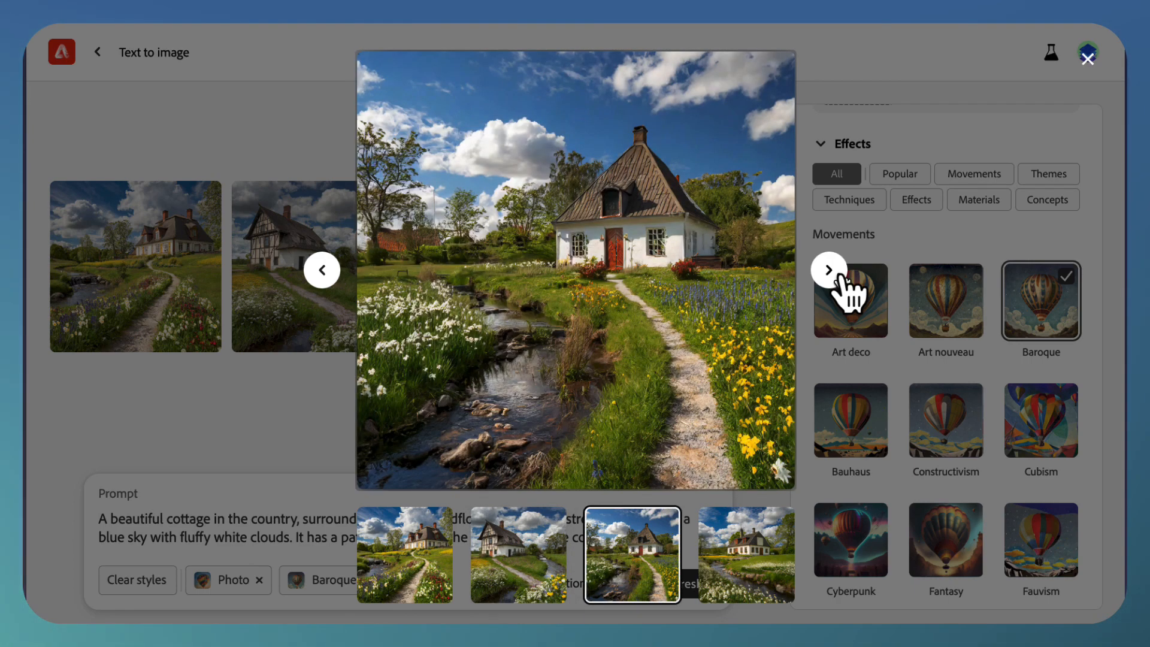
{"action": "left_click", "coordinate": [829, 270]}
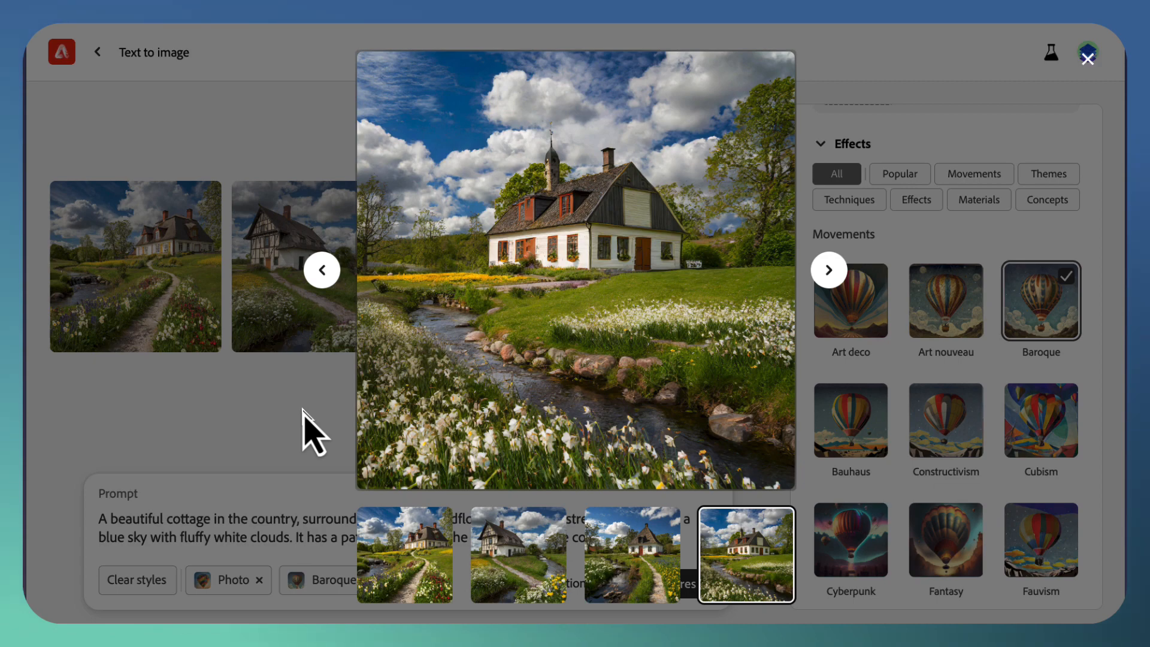
{"action": "left_click", "coordinate": [304, 413]}
Step: Add the Photo manipulation technique alongside the Baroque style and regenerate the cottage images
{"action": "scroll", "coordinate": [987, 493], "scroll_direction": "down", "scroll_amount": 15}
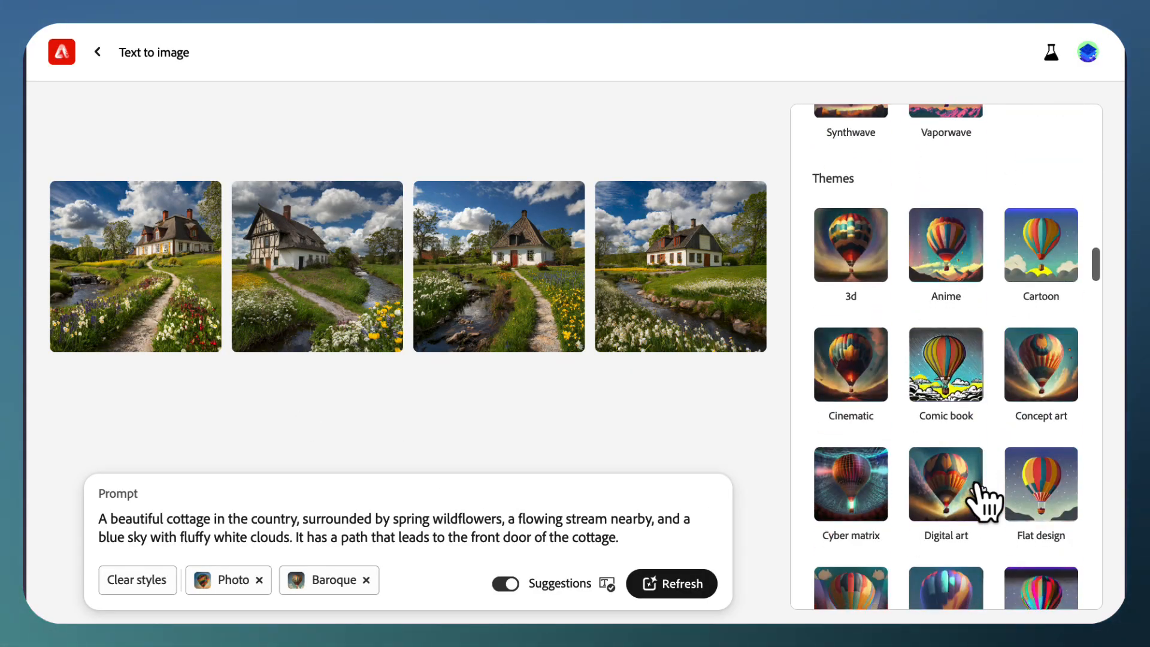
{"action": "scroll", "coordinate": [982, 503], "scroll_direction": "down", "scroll_amount": 20}
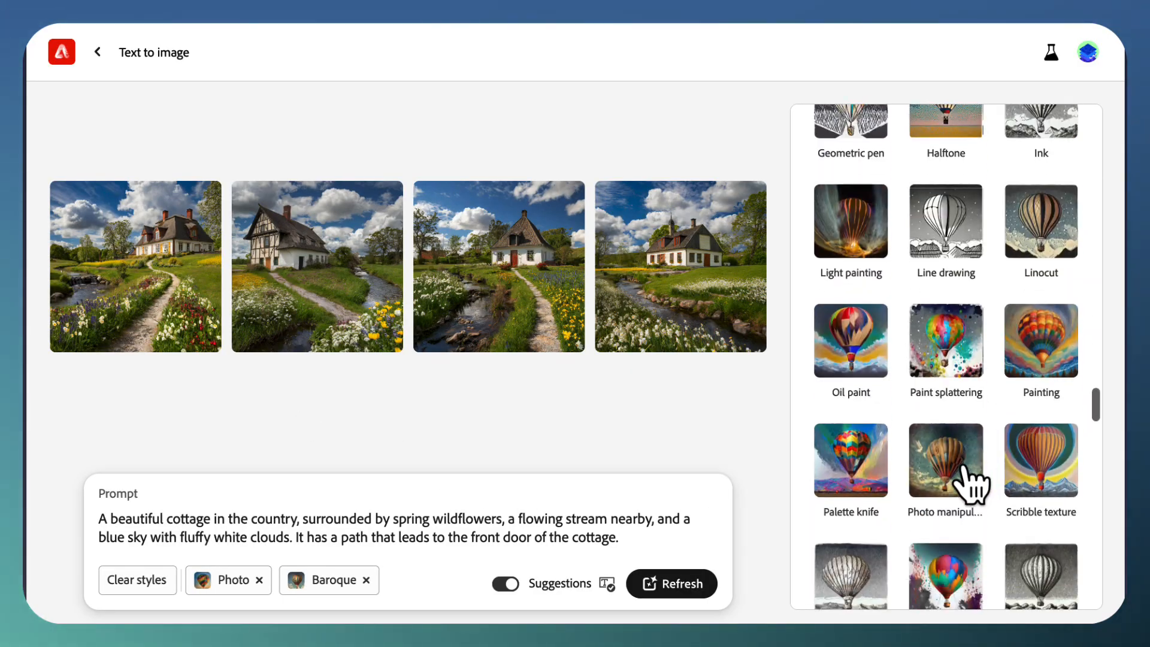
{"action": "scroll", "coordinate": [964, 466], "scroll_direction": "down", "scroll_amount": 2}
{"action": "left_click", "coordinate": [958, 387]}
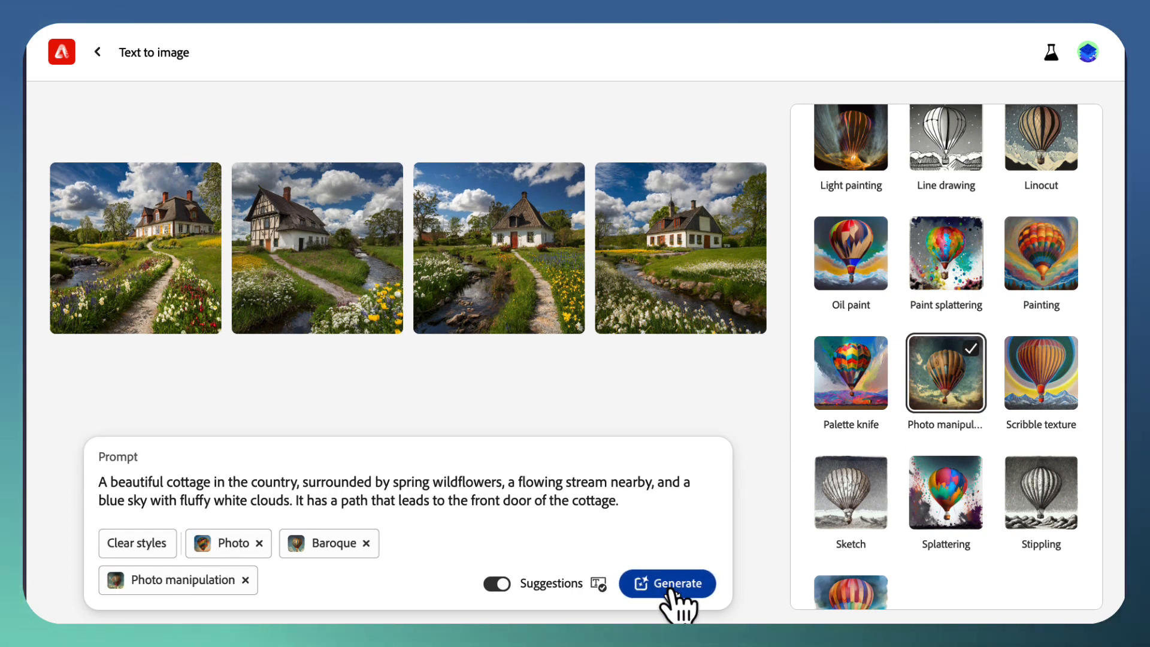
{"action": "left_click", "coordinate": [679, 587]}
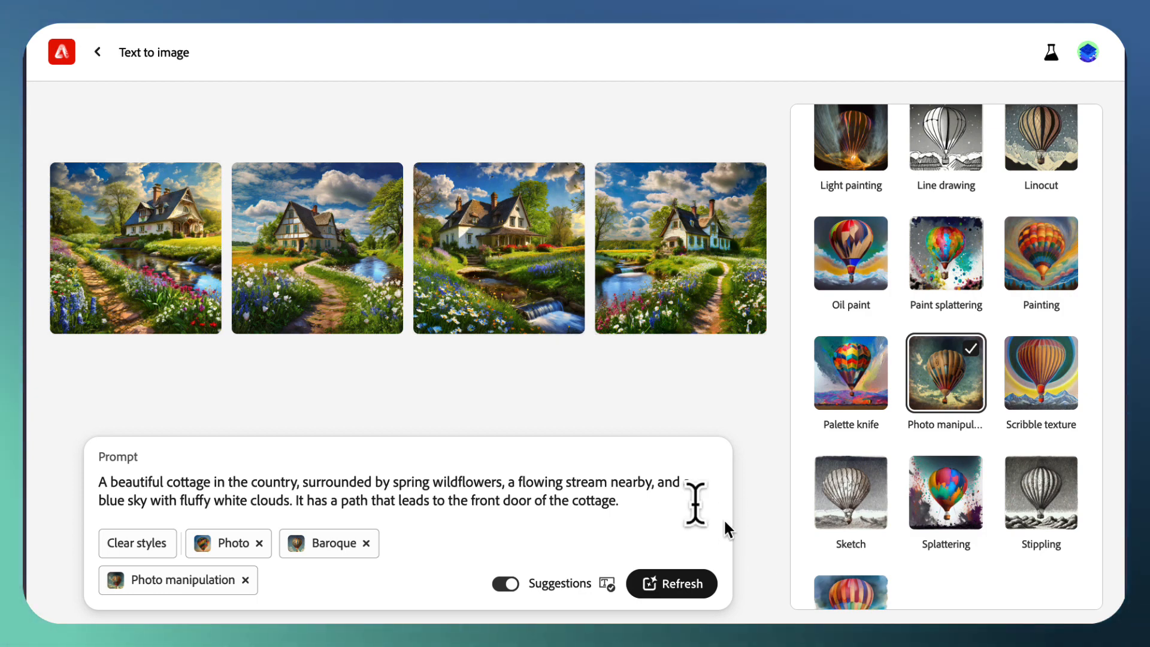
Step: Examine the four Baroque and Photo manipulation cottage images one by one at enlarged size and close the preview
{"action": "left_click", "coordinate": [164, 288]}
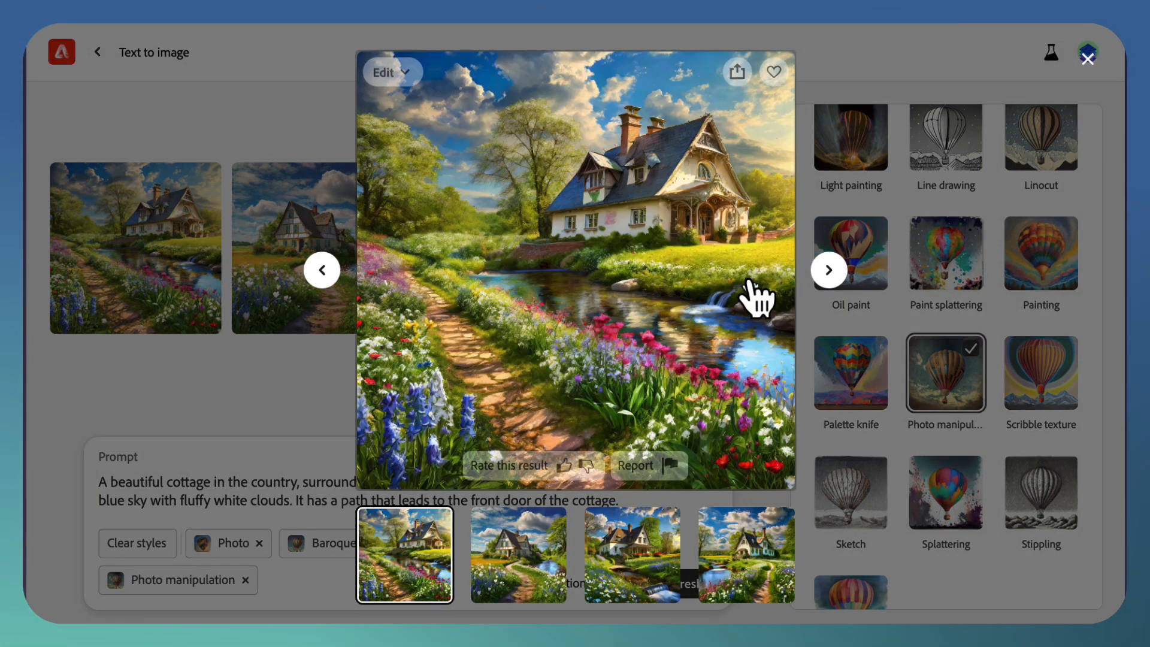
{"action": "left_click", "coordinate": [831, 274]}
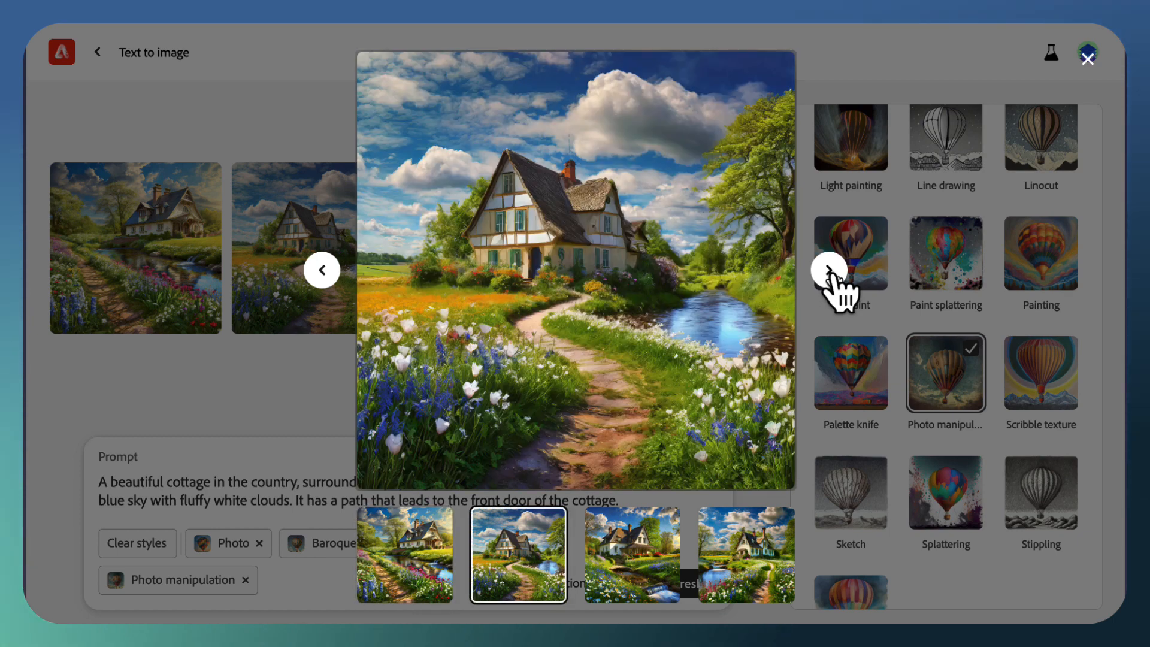
{"action": "left_click", "coordinate": [830, 273]}
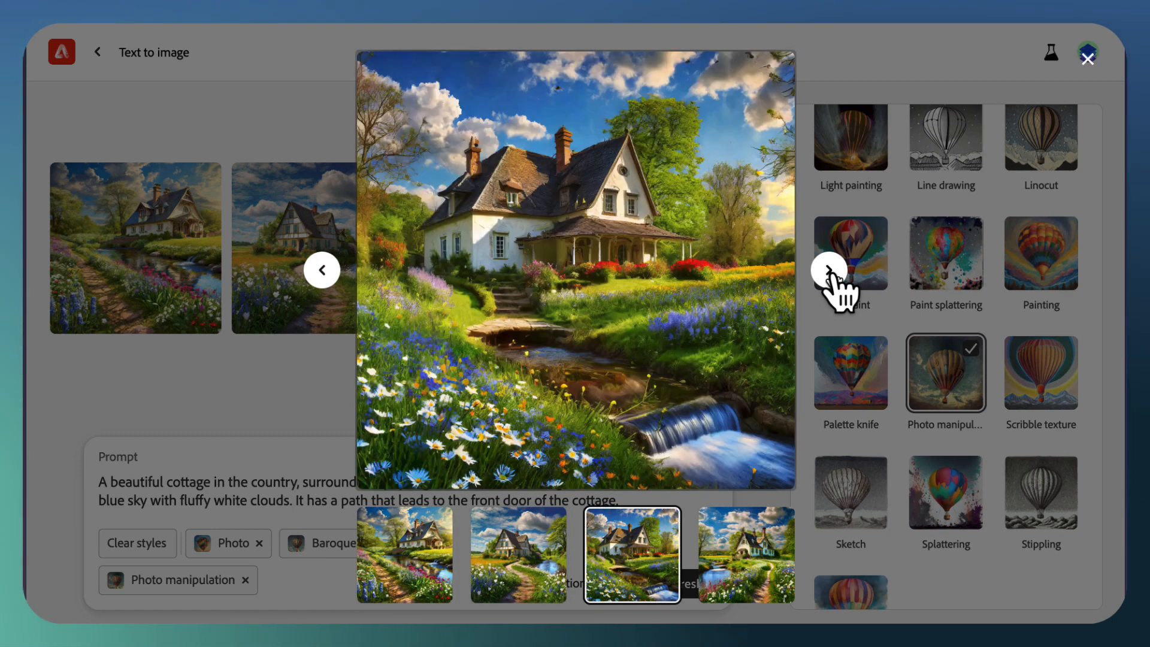
{"action": "left_click", "coordinate": [830, 273]}
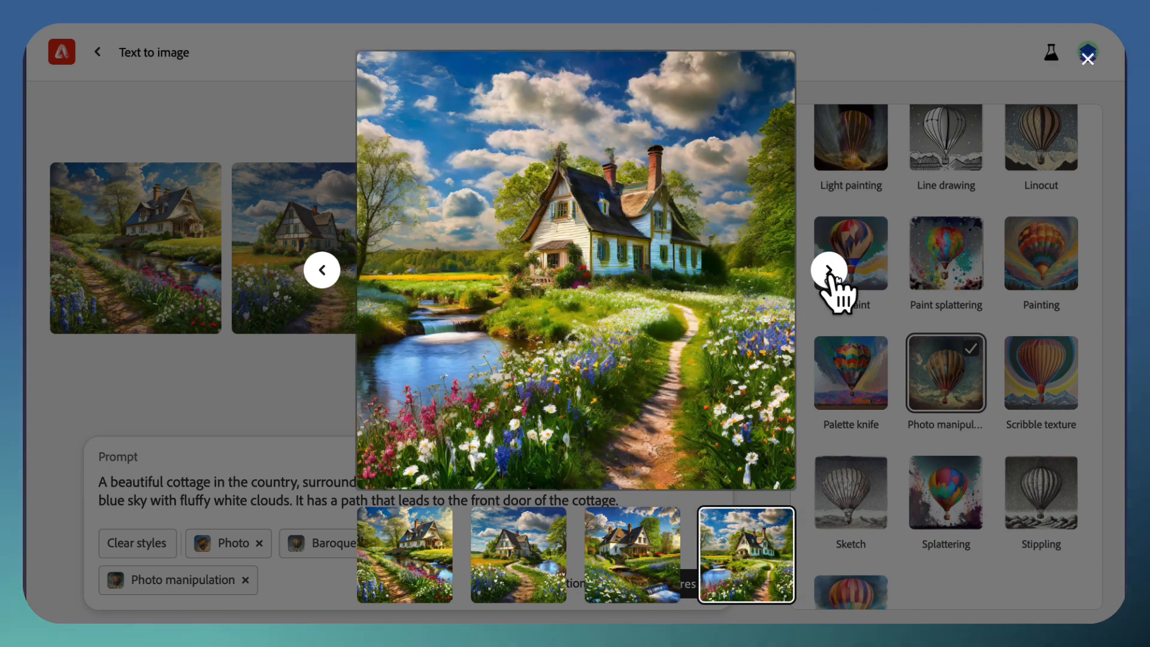
{"action": "left_click", "coordinate": [830, 276]}
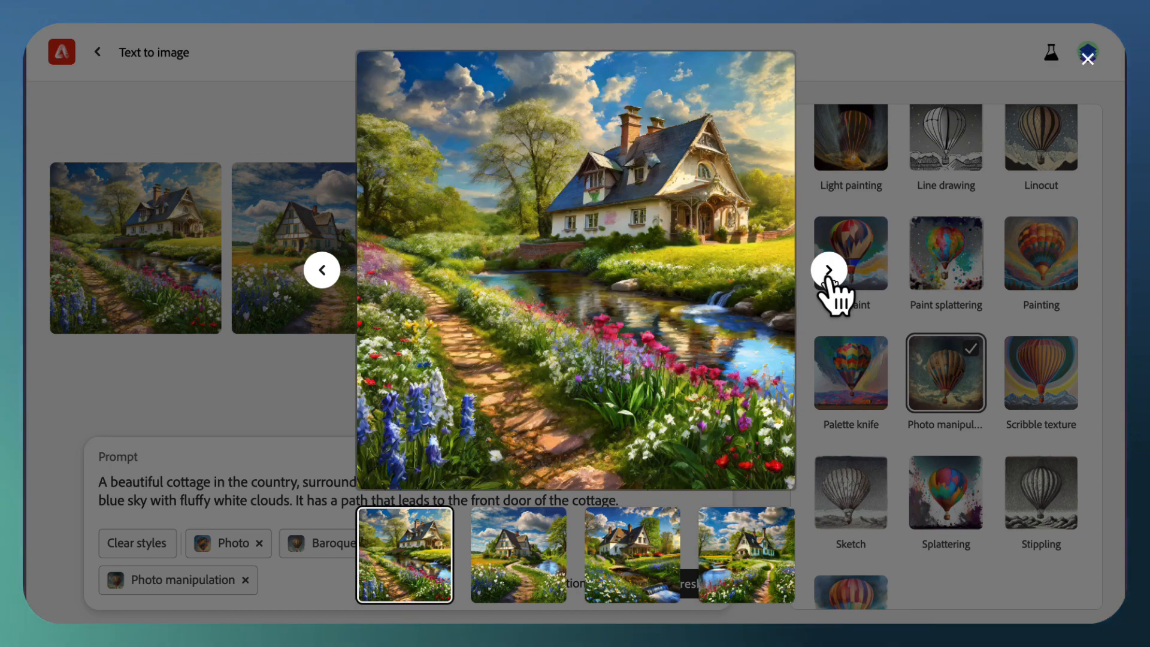
{"action": "left_click", "coordinate": [206, 413]}
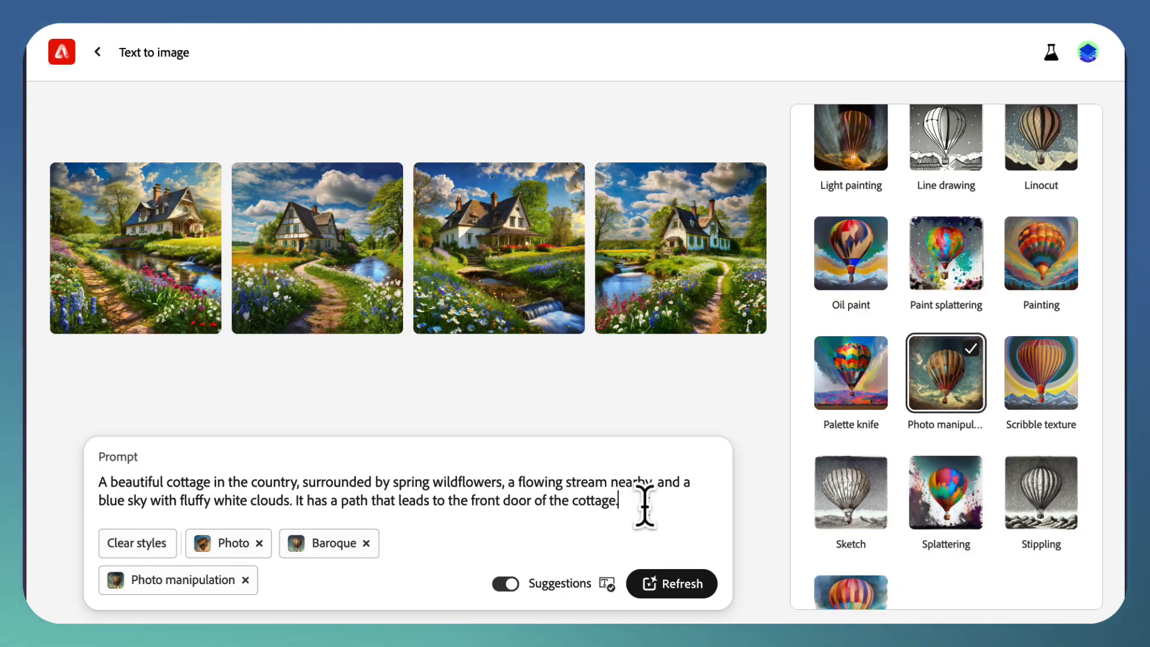
Step: Append "A golden retriever puppy if walking on the path." to the end of the prompt and regenerate the images
{"action": "type", "text": "A g"}
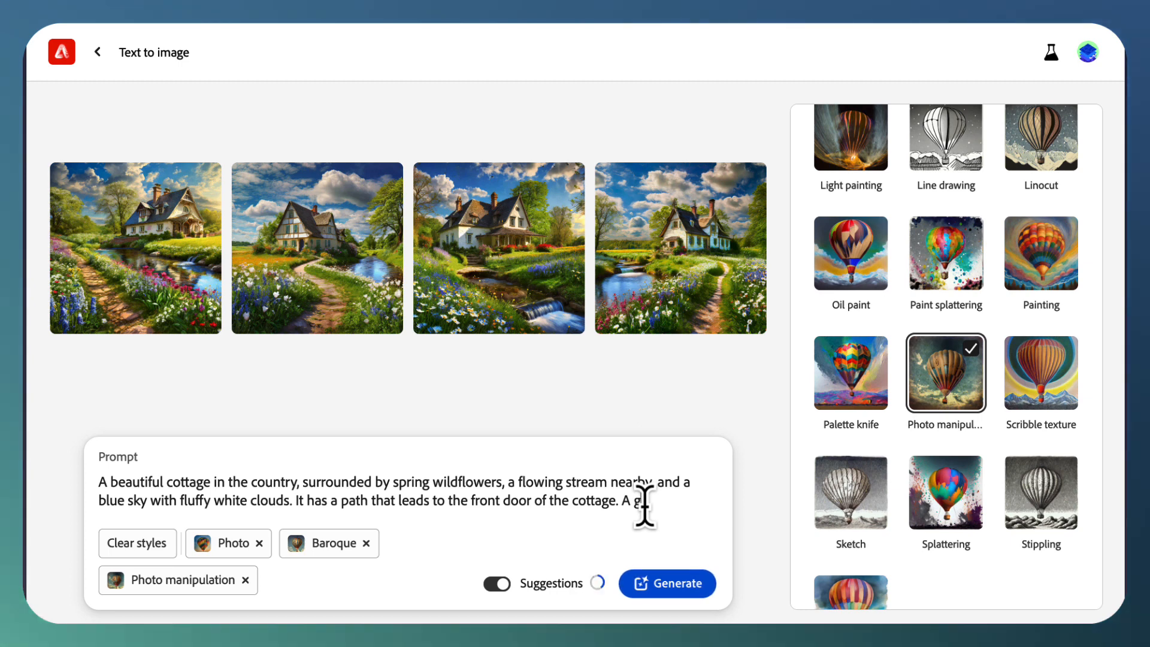
{"action": "type", "text": "irden re"}
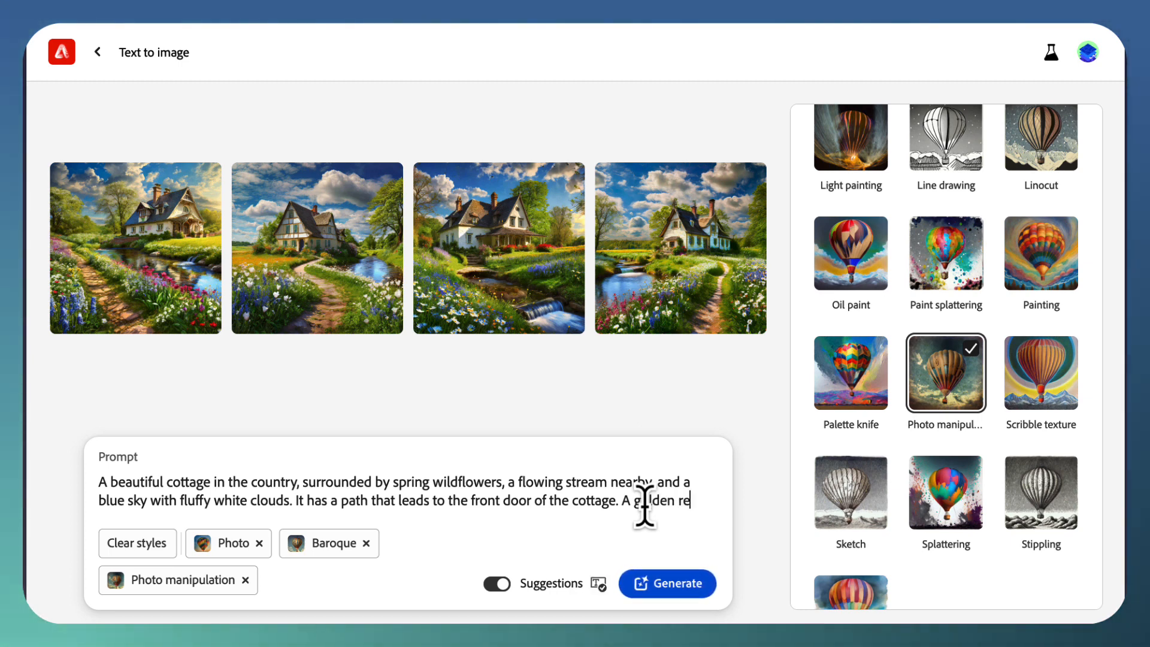
{"action": "type", "text": "triever pupp"}
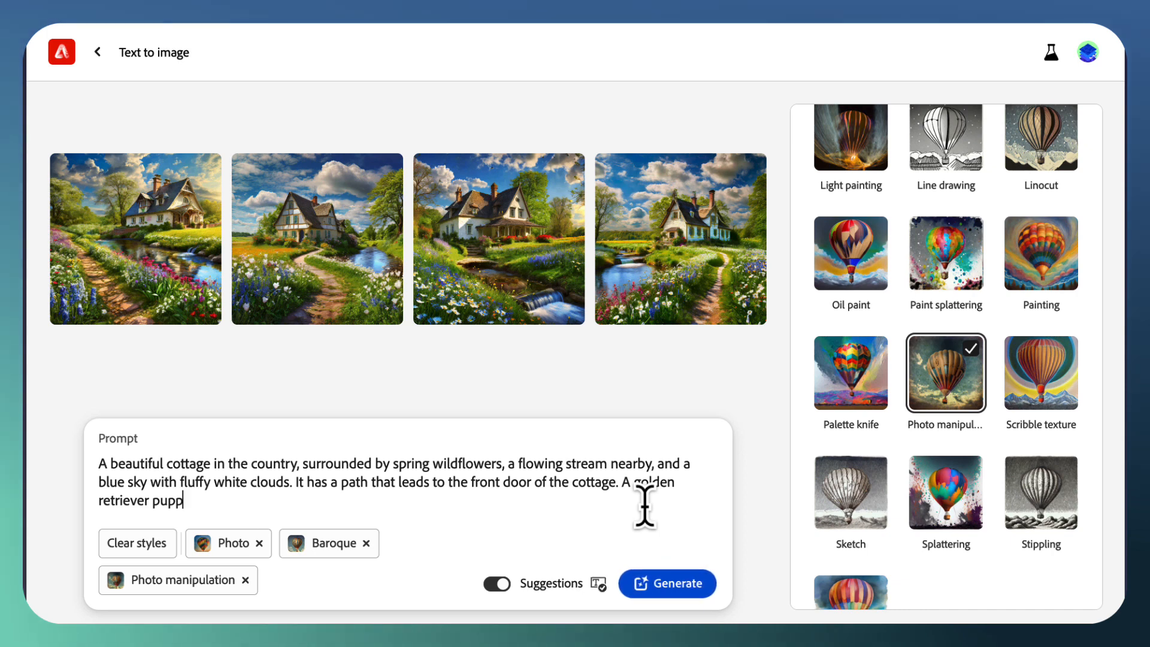
{"action": "type", "text": "y "}
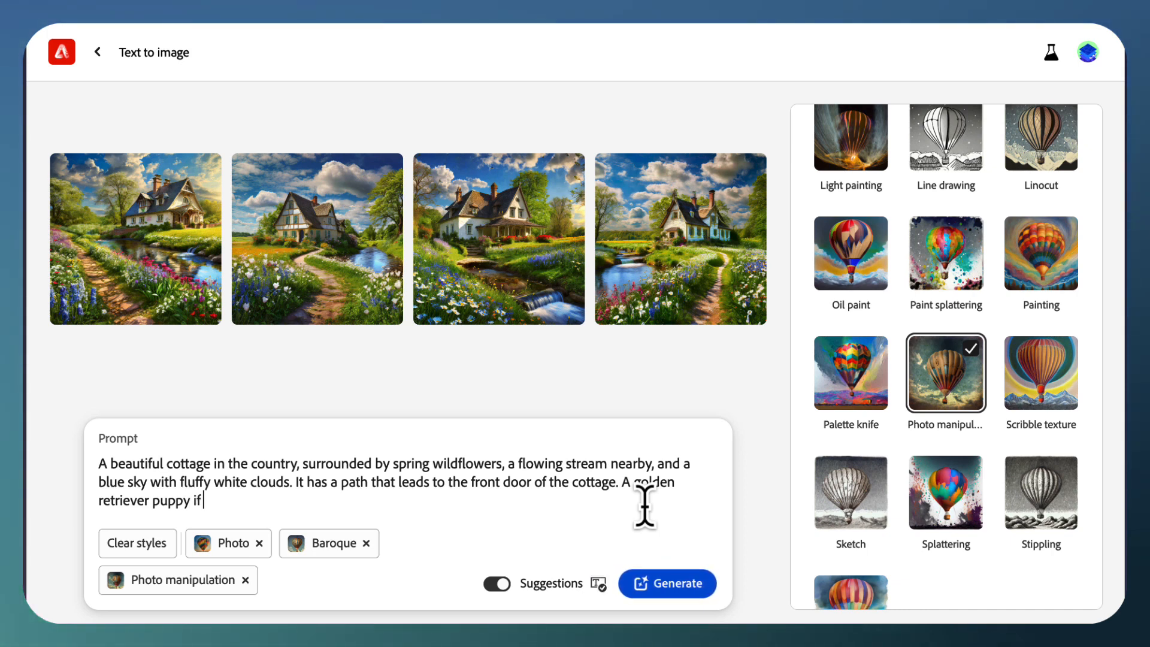
{"action": "type", "text": "if walking on the pth"}
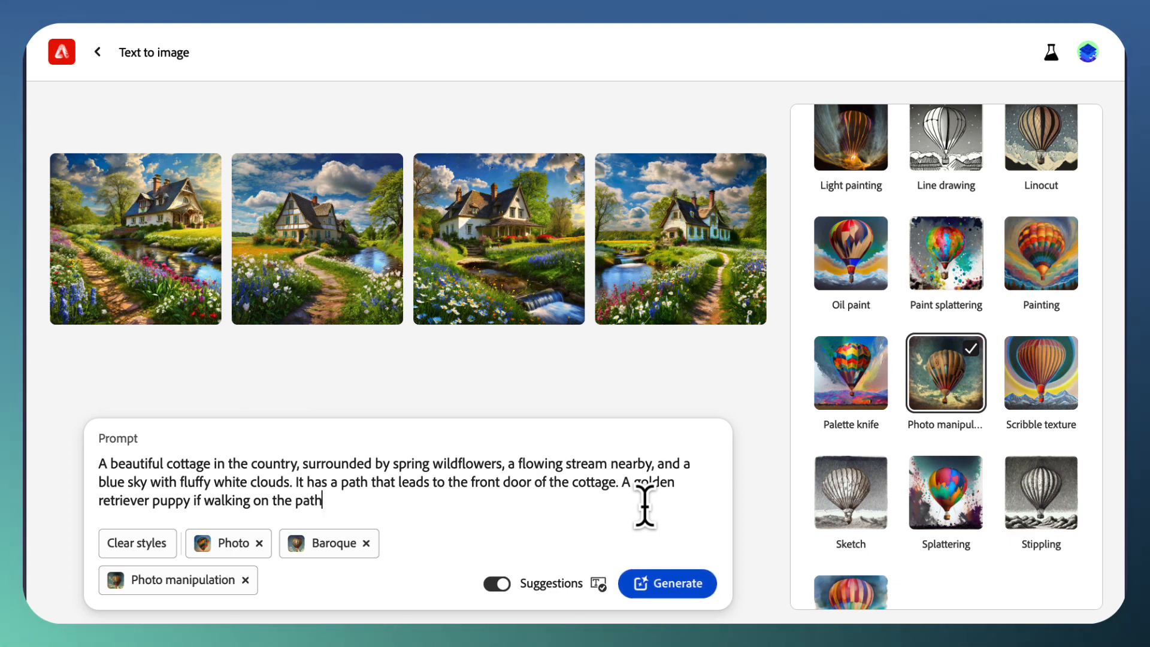
{"action": "type", "text": "."}
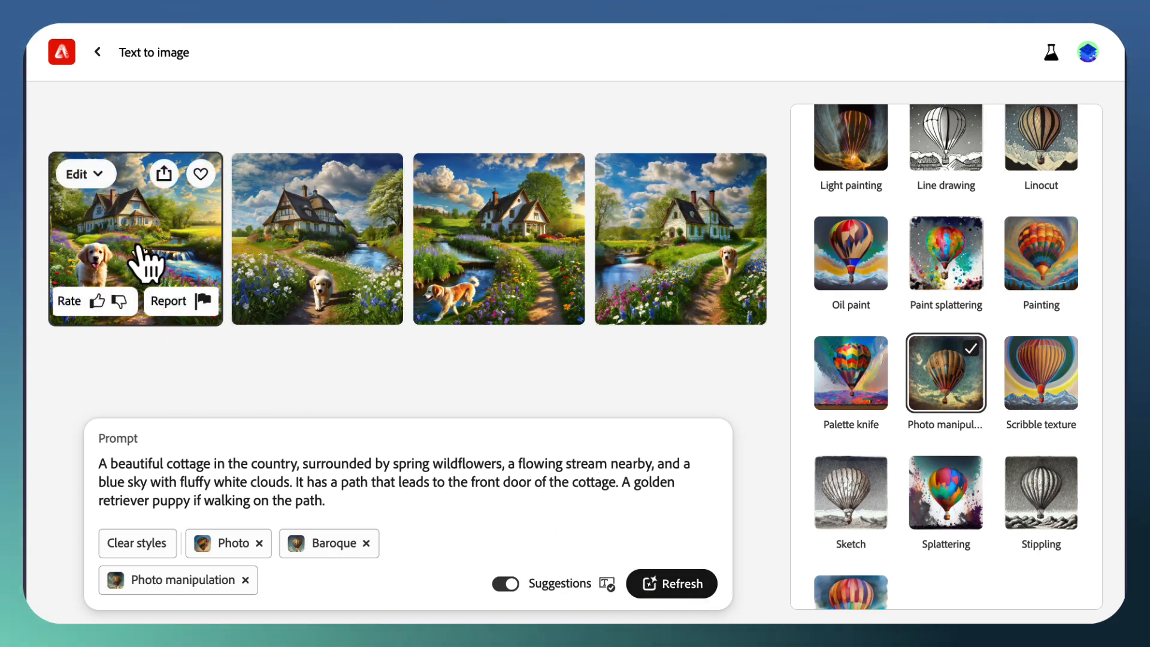
Step: Examine the four cottage images with the golden retriever puppy one by one at enlarged size
{"action": "left_click", "coordinate": [142, 251]}
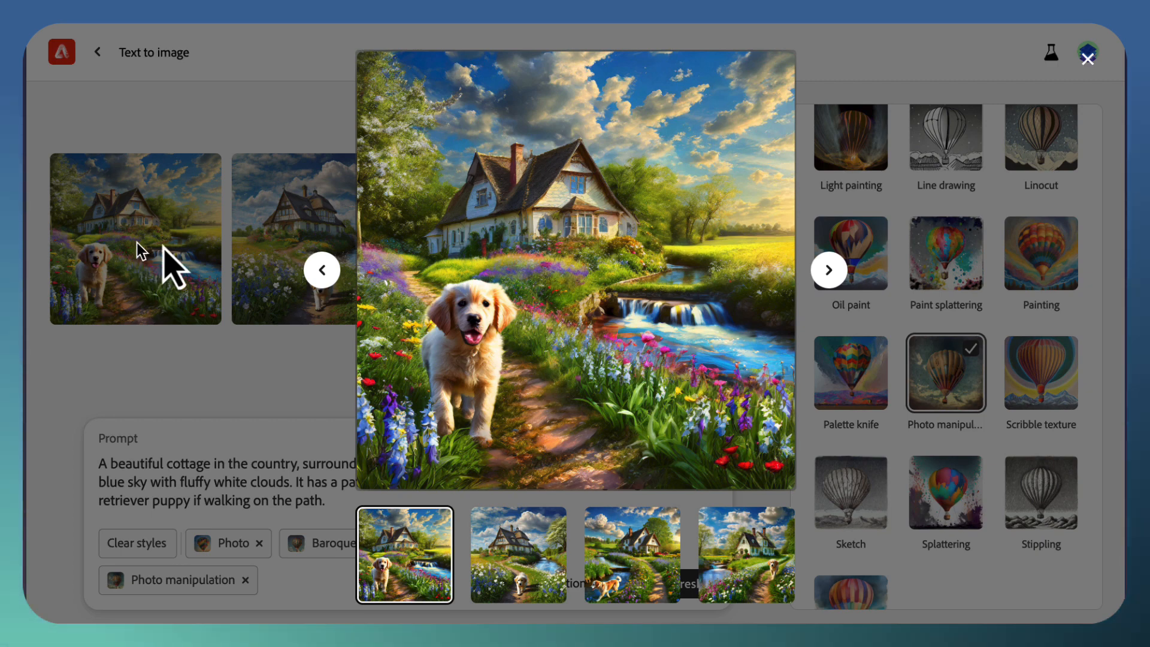
{"action": "left_click", "coordinate": [826, 277]}
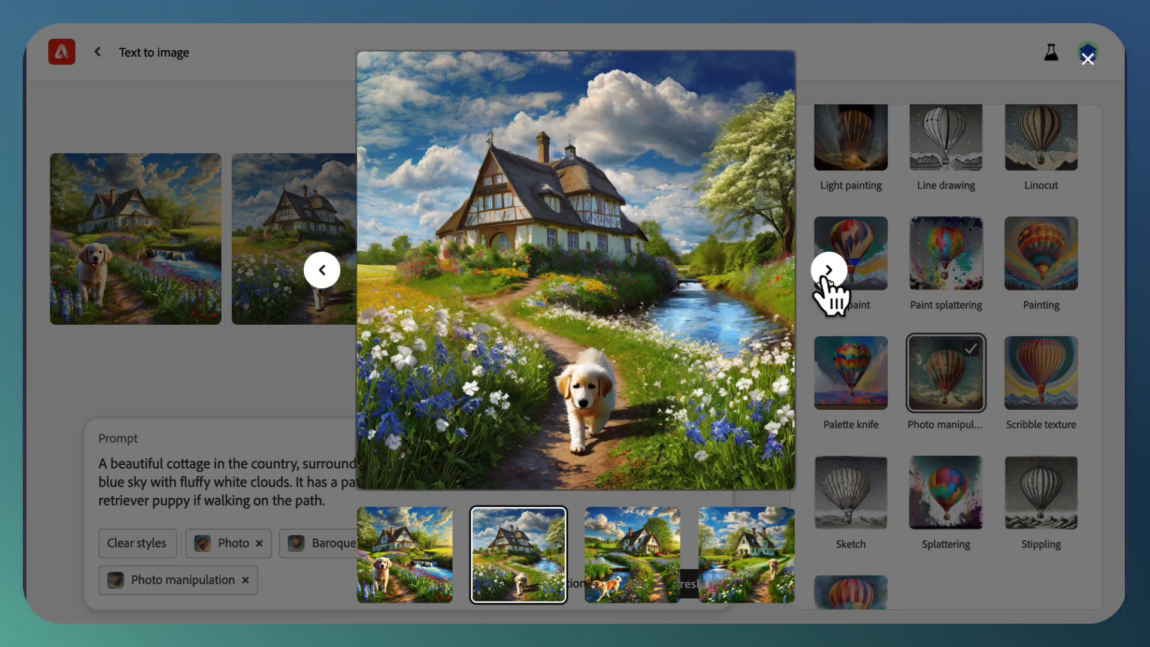
{"action": "left_click", "coordinate": [827, 278]}
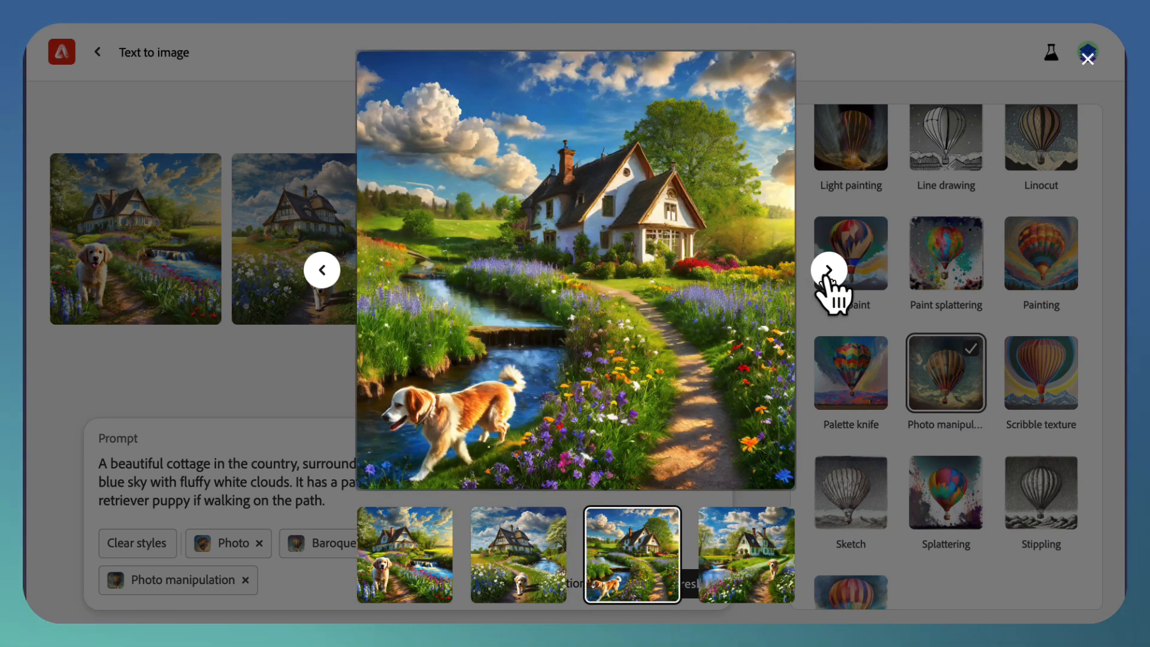
{"action": "left_click", "coordinate": [828, 273]}
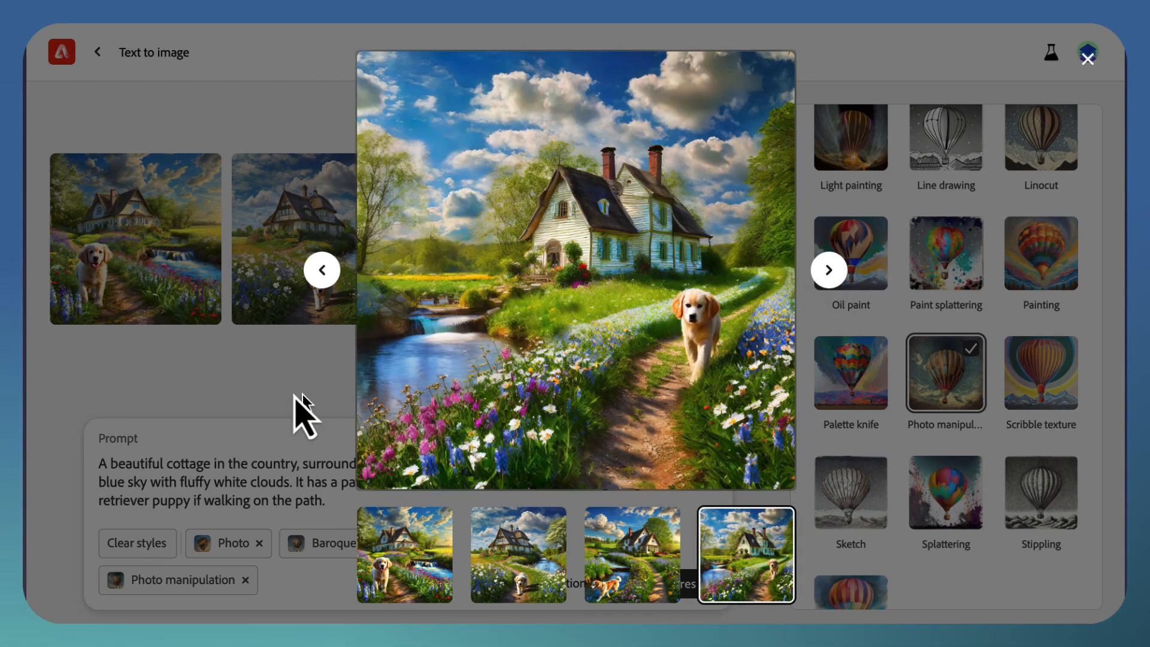
Step: Close the enlarged preview and choose the watercolor steam train picture from the Reference image gallery as the style reference
{"action": "left_click", "coordinate": [273, 379]}
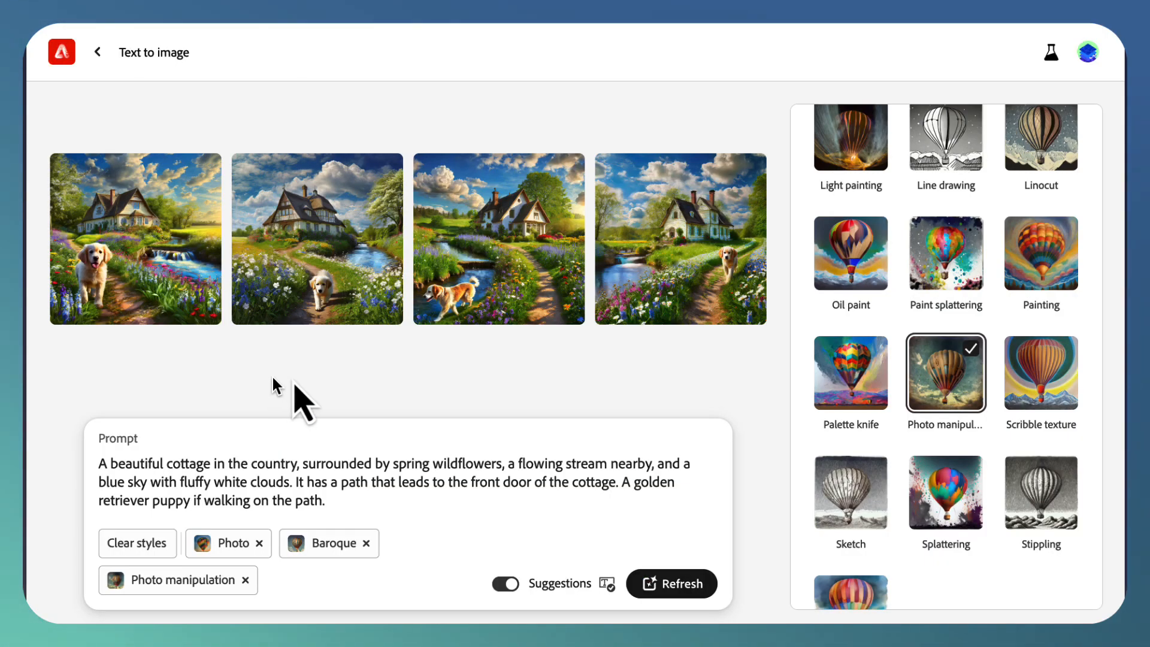
{"action": "scroll", "coordinate": [964, 434], "scroll_direction": "down", "scroll_amount": 10}
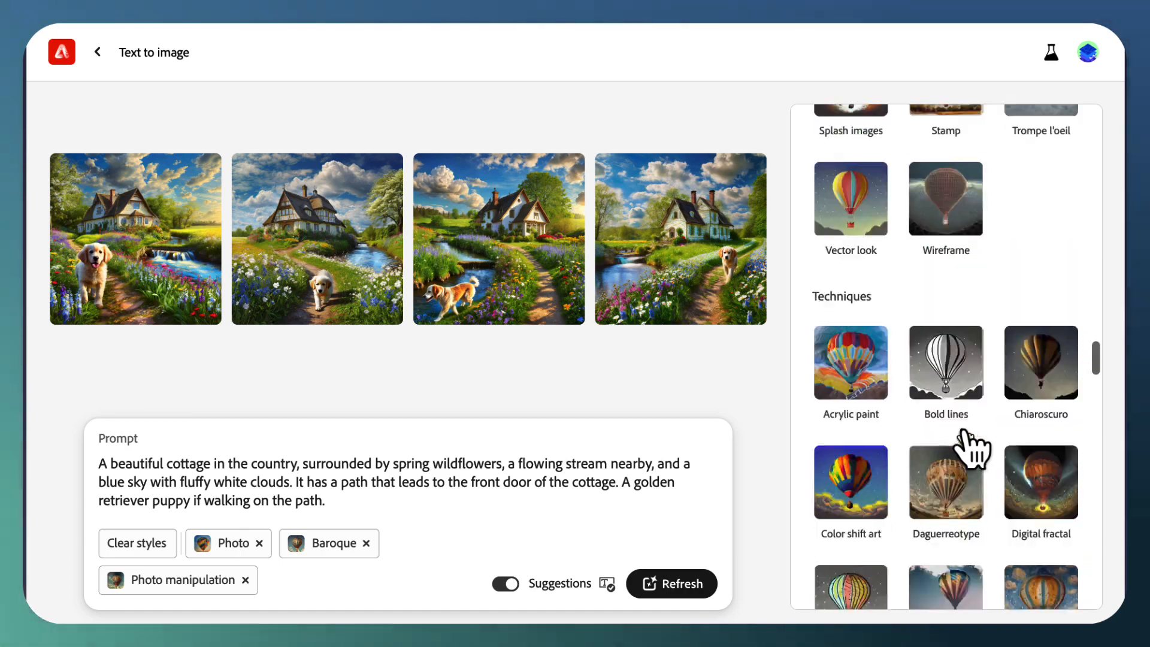
{"action": "scroll", "coordinate": [971, 450], "scroll_direction": "up", "scroll_amount": 20}
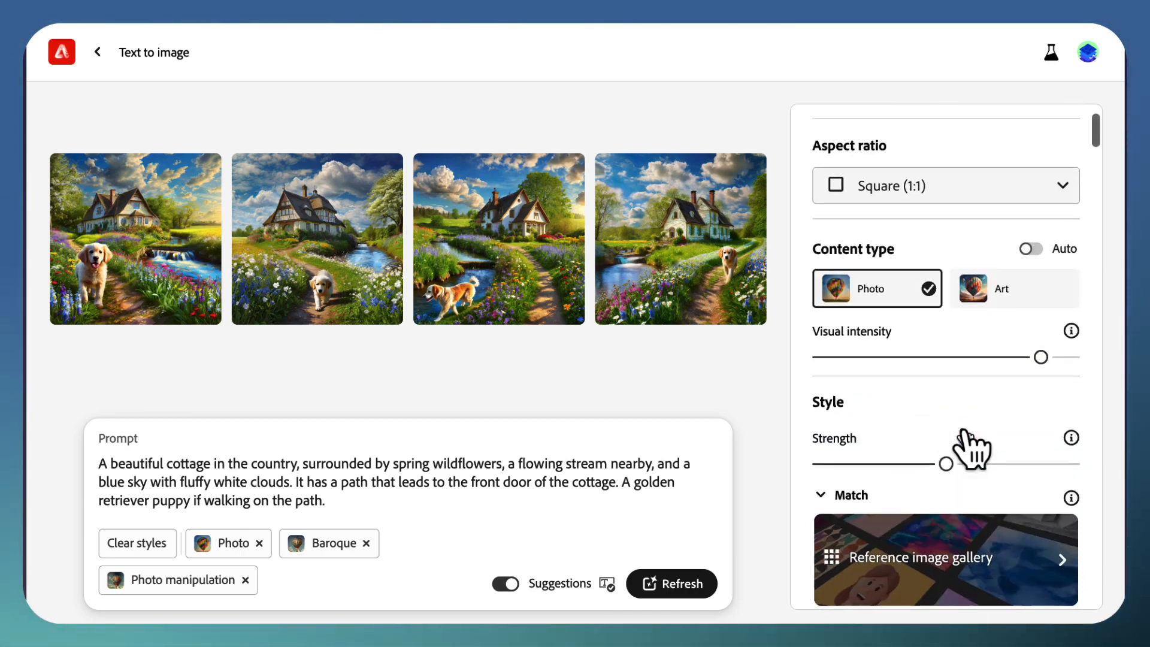
{"action": "scroll", "coordinate": [971, 449], "scroll_direction": "up", "scroll_amount": 2}
{"action": "scroll", "coordinate": [964, 432], "scroll_direction": "down", "scroll_amount": 5}
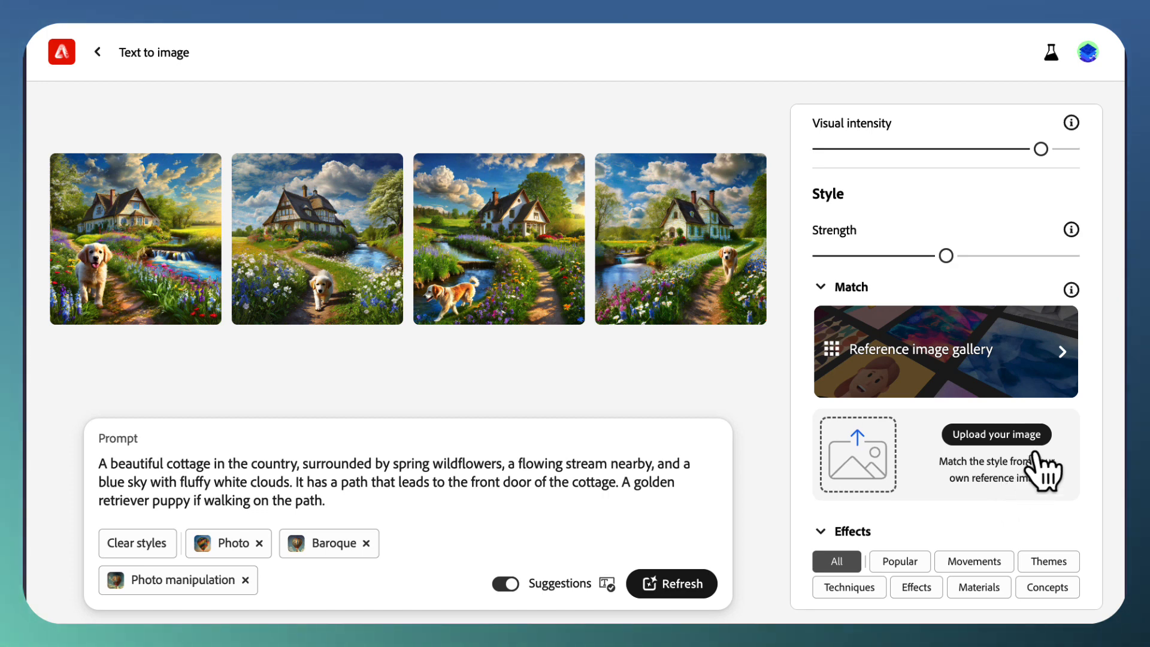
{"action": "left_click", "coordinate": [1066, 359]}
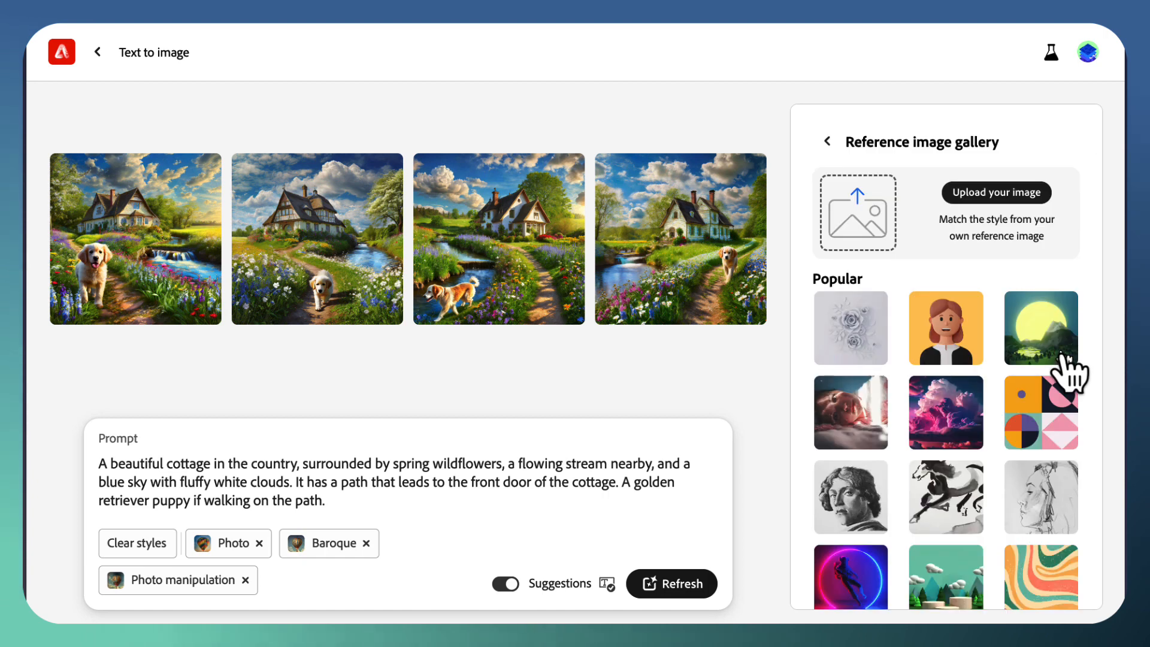
{"action": "scroll", "coordinate": [1064, 386], "scroll_direction": "down", "scroll_amount": 3}
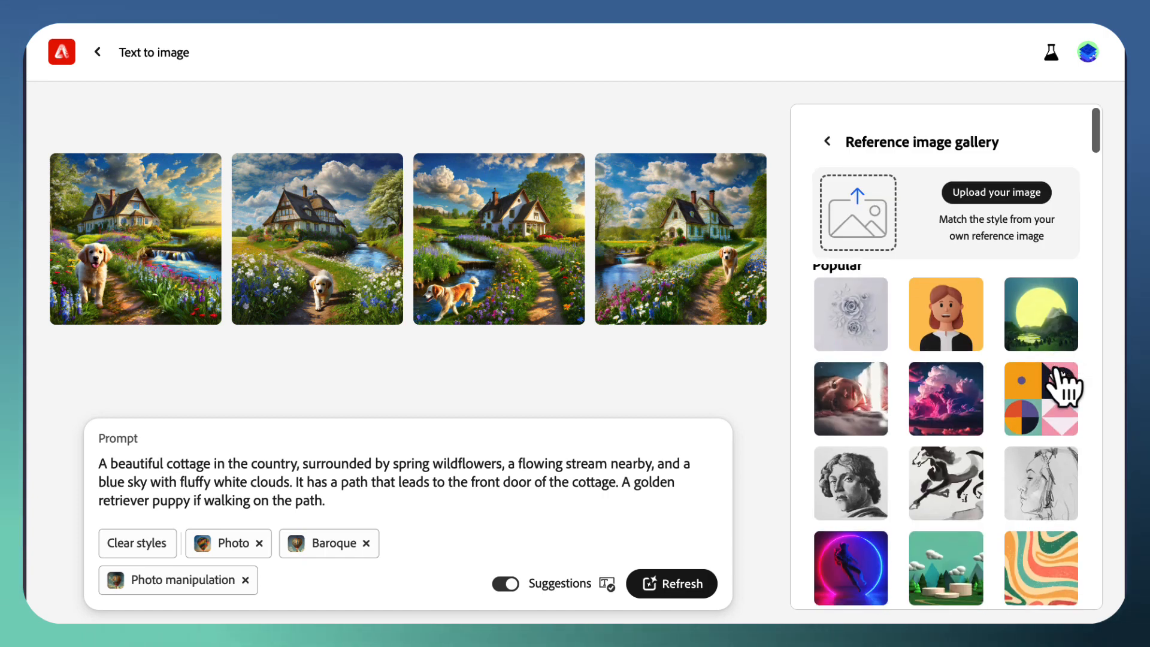
{"action": "scroll", "coordinate": [1063, 387], "scroll_direction": "down", "scroll_amount": 3}
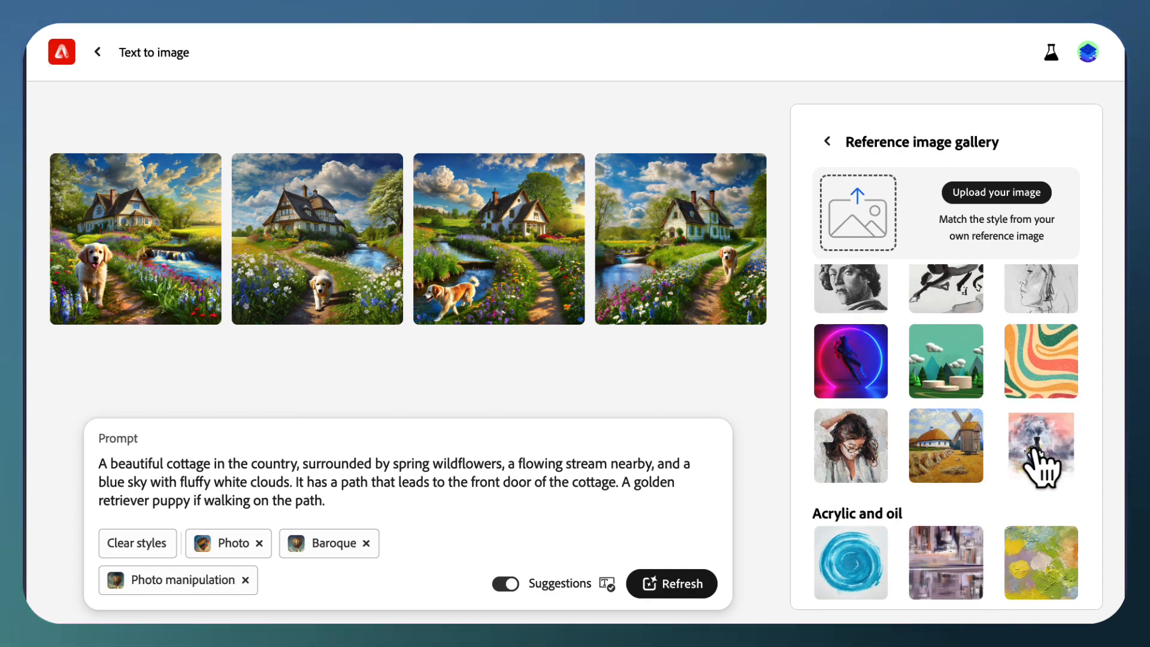
{"action": "left_click", "coordinate": [1036, 465]}
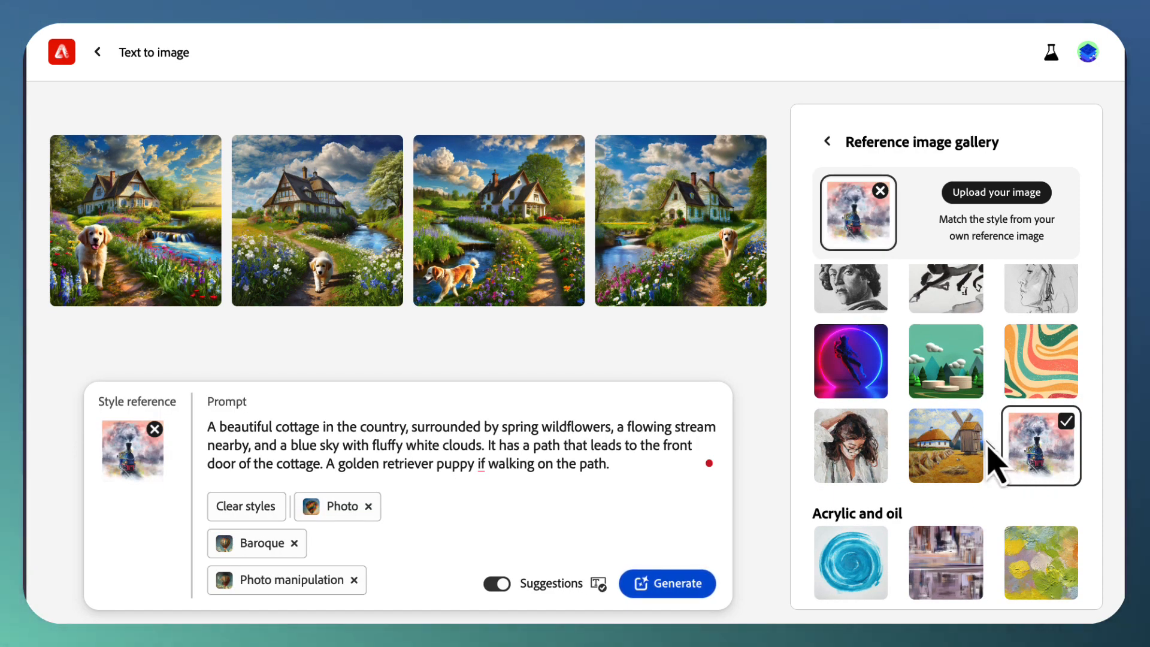
{"action": "scroll", "coordinate": [990, 448], "scroll_direction": "up", "scroll_amount": 6}
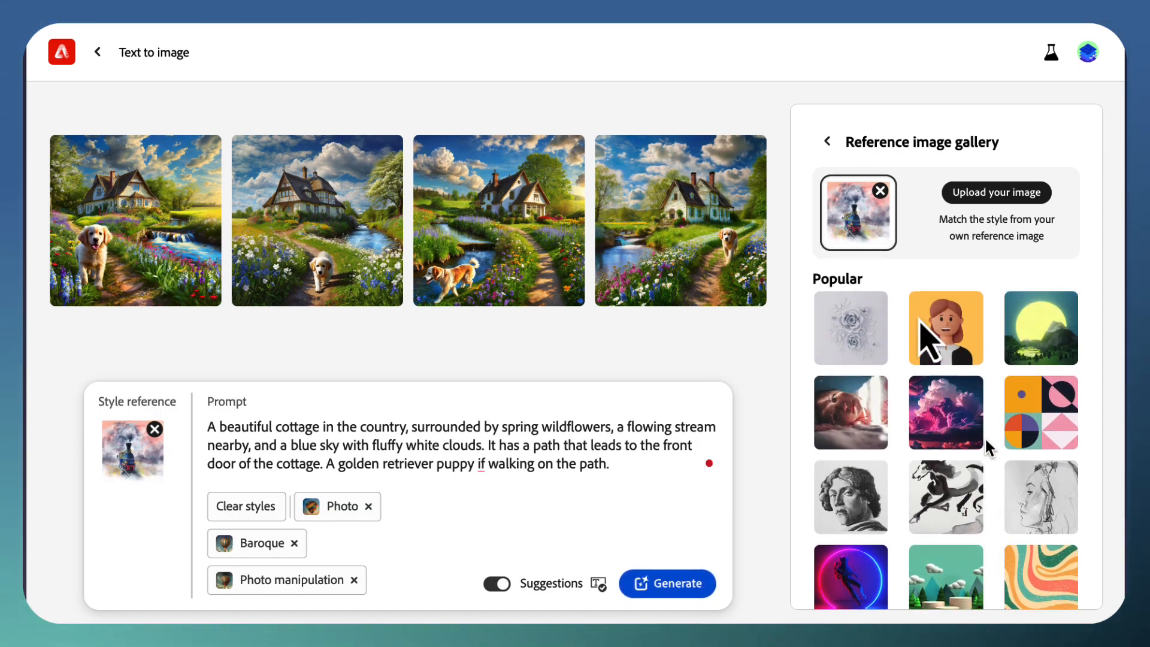
{"action": "left_click", "coordinate": [827, 142]}
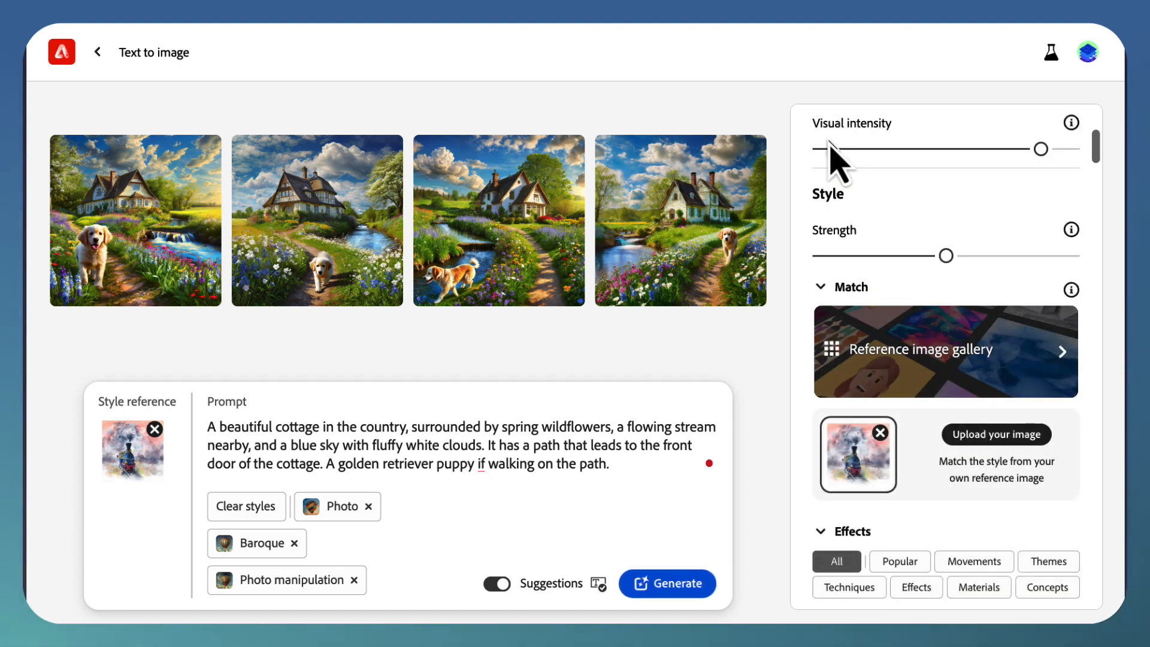
Step: Generate the cottage images as Art content with the Baroque and Photo manipulation styles removed
{"action": "left_click", "coordinate": [295, 542]}
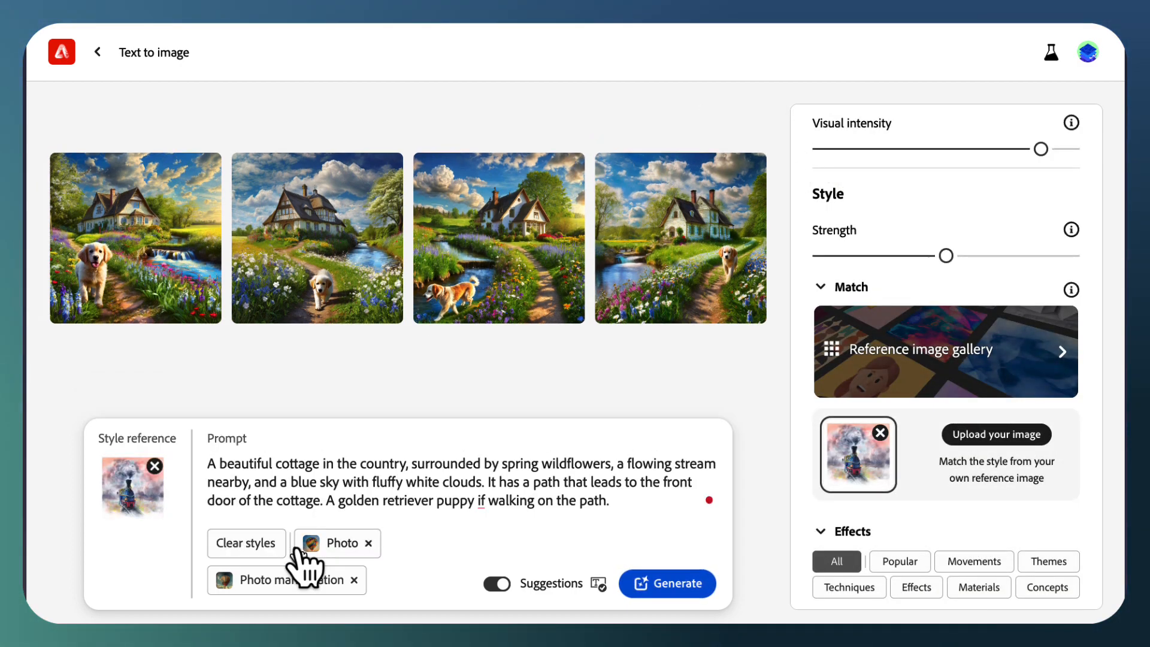
{"action": "left_click", "coordinate": [354, 580]}
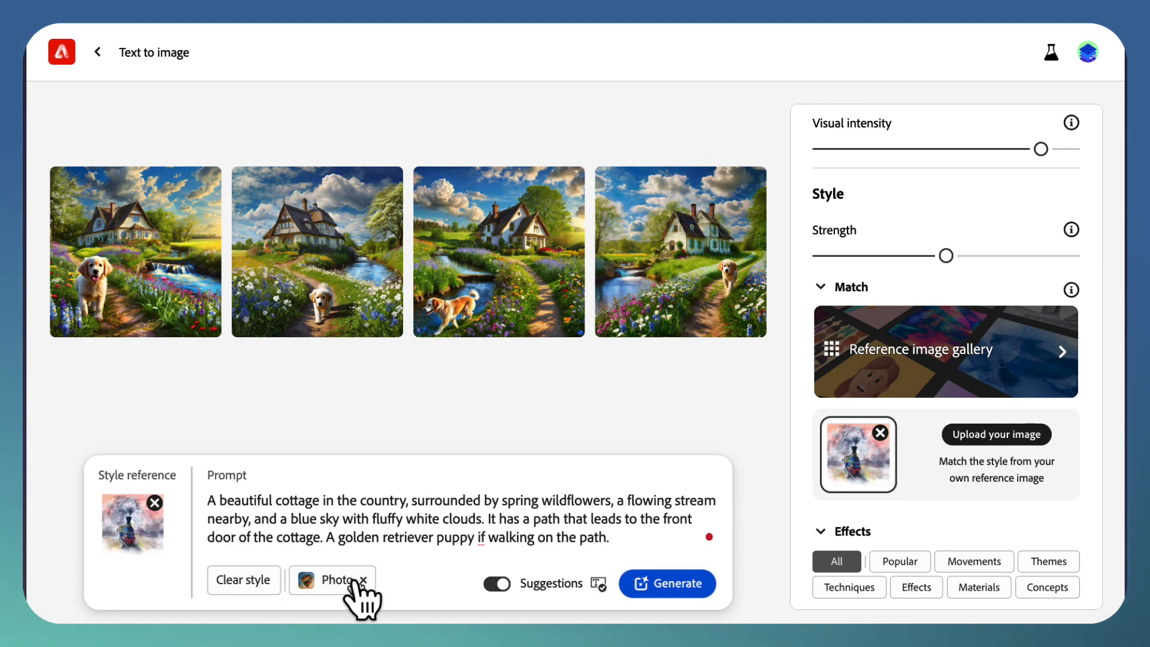
{"action": "scroll", "coordinate": [1026, 296], "scroll_direction": "up", "scroll_amount": 4}
{"action": "scroll", "coordinate": [1021, 288], "scroll_direction": "up", "scroll_amount": 2}
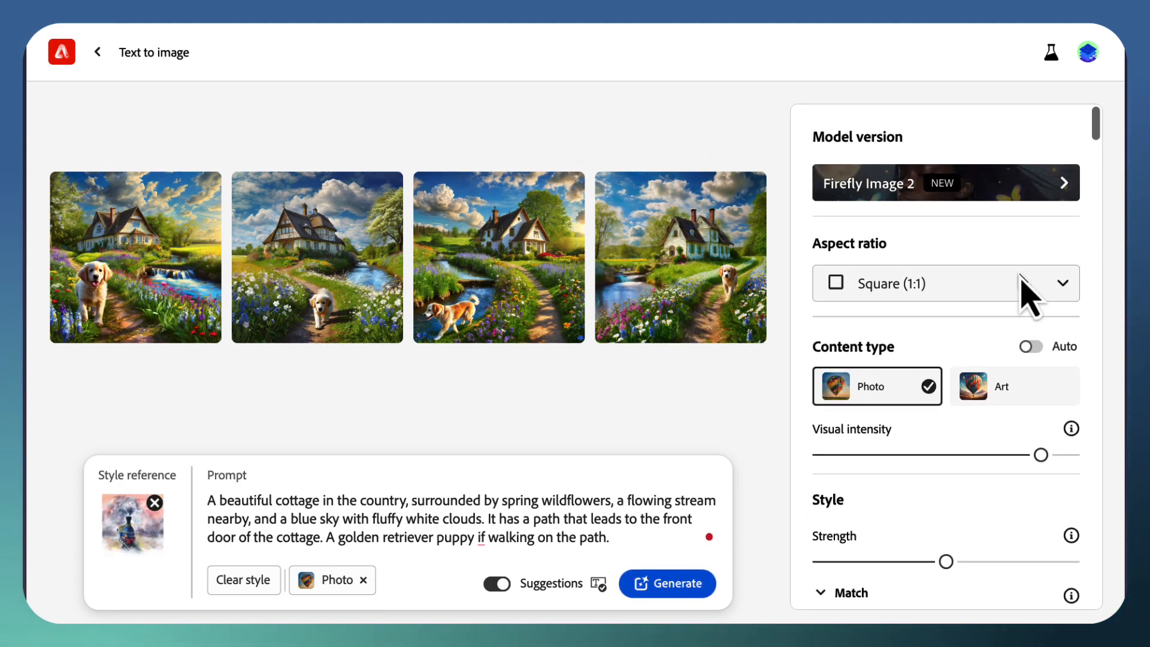
{"action": "left_click", "coordinate": [991, 387]}
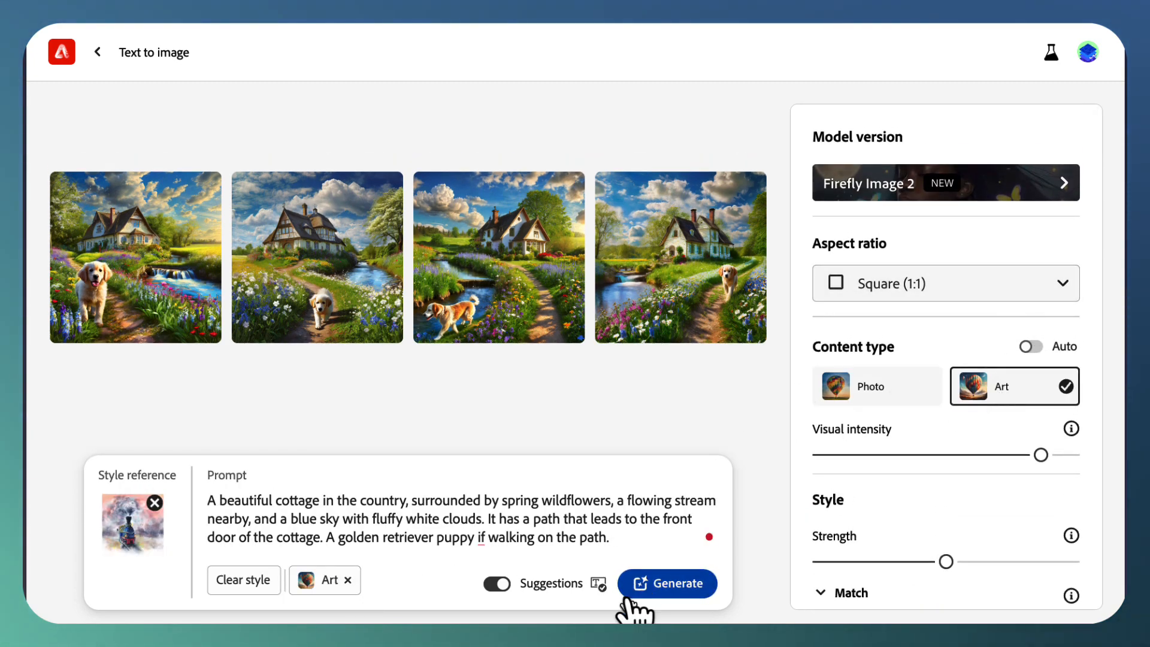
{"action": "left_click", "coordinate": [682, 592]}
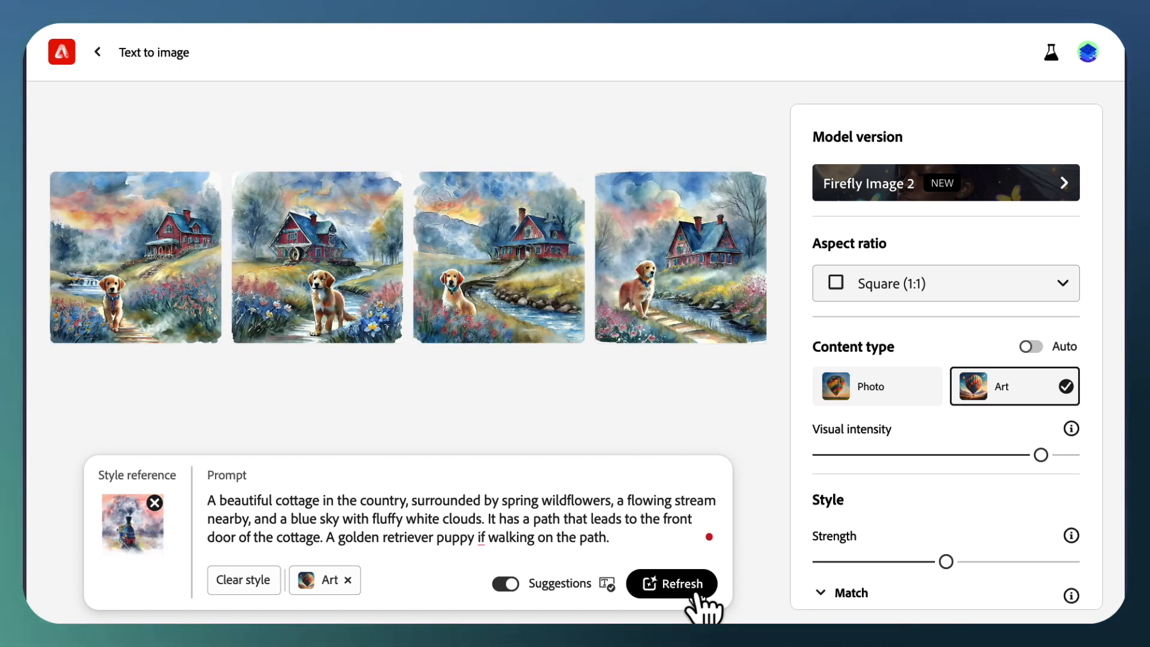
Step: Examine the four Art images based on the train style reference one by one at enlarged size and close the preview
{"action": "left_click", "coordinate": [153, 285]}
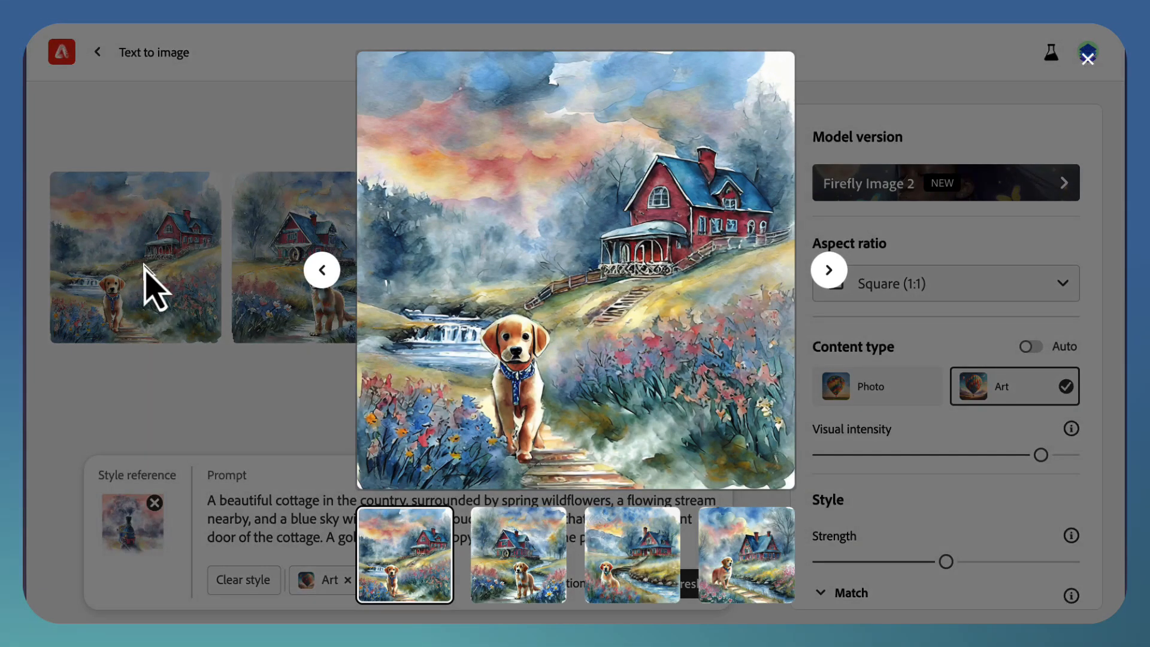
{"action": "left_click", "coordinate": [829, 273]}
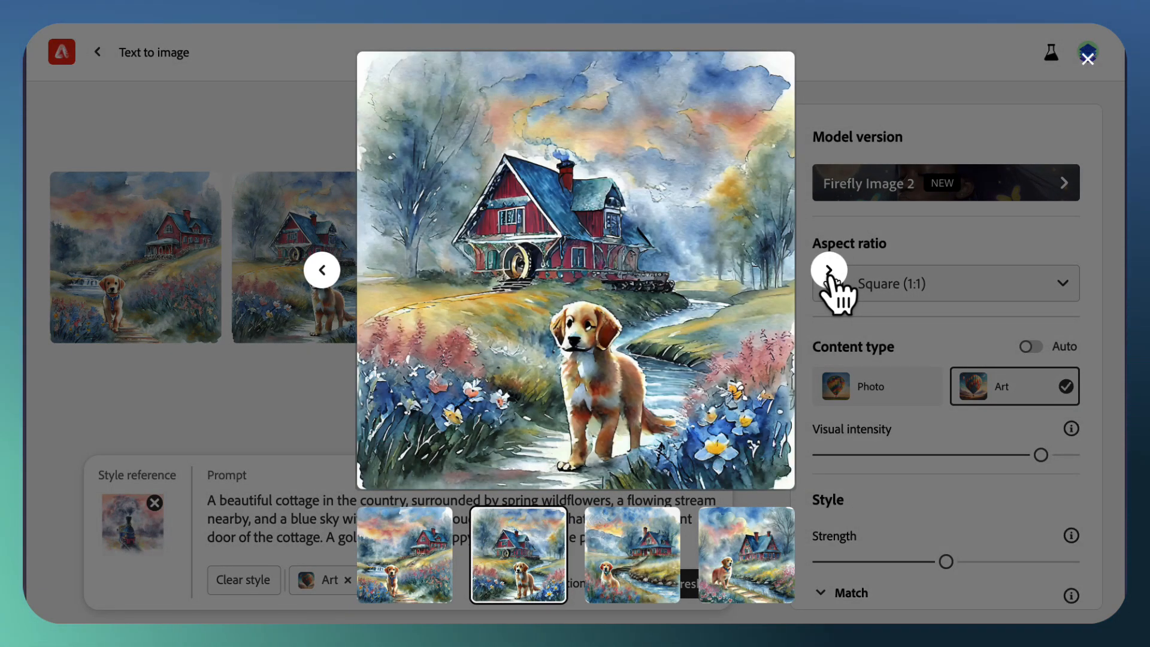
{"action": "left_click", "coordinate": [829, 272]}
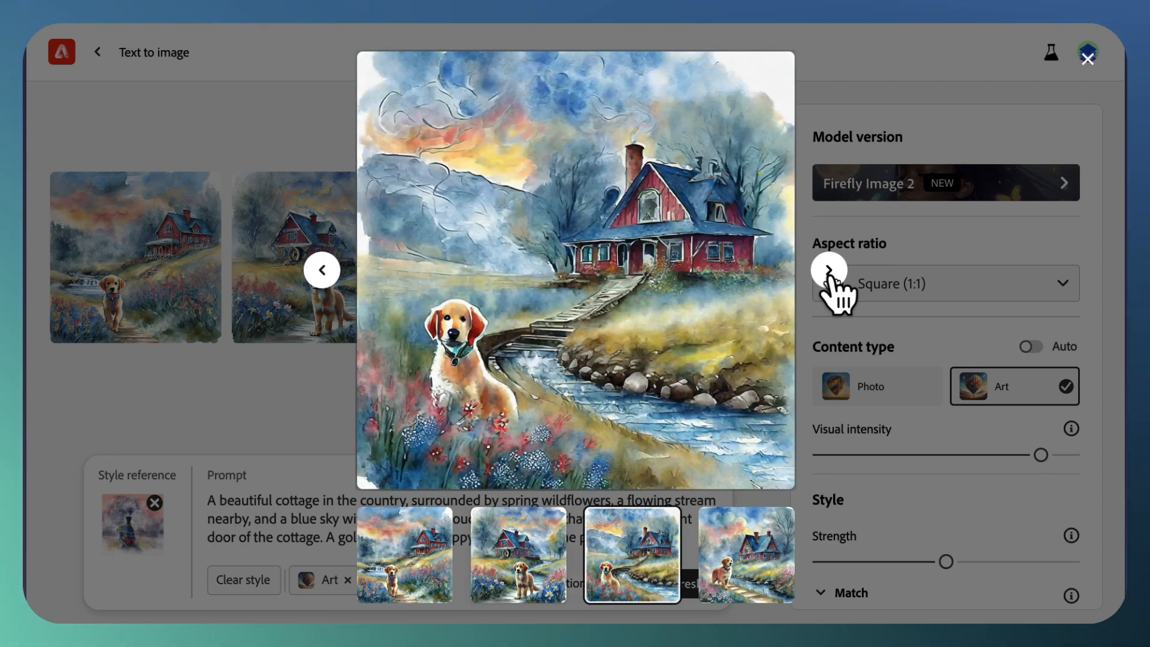
{"action": "left_click", "coordinate": [830, 272]}
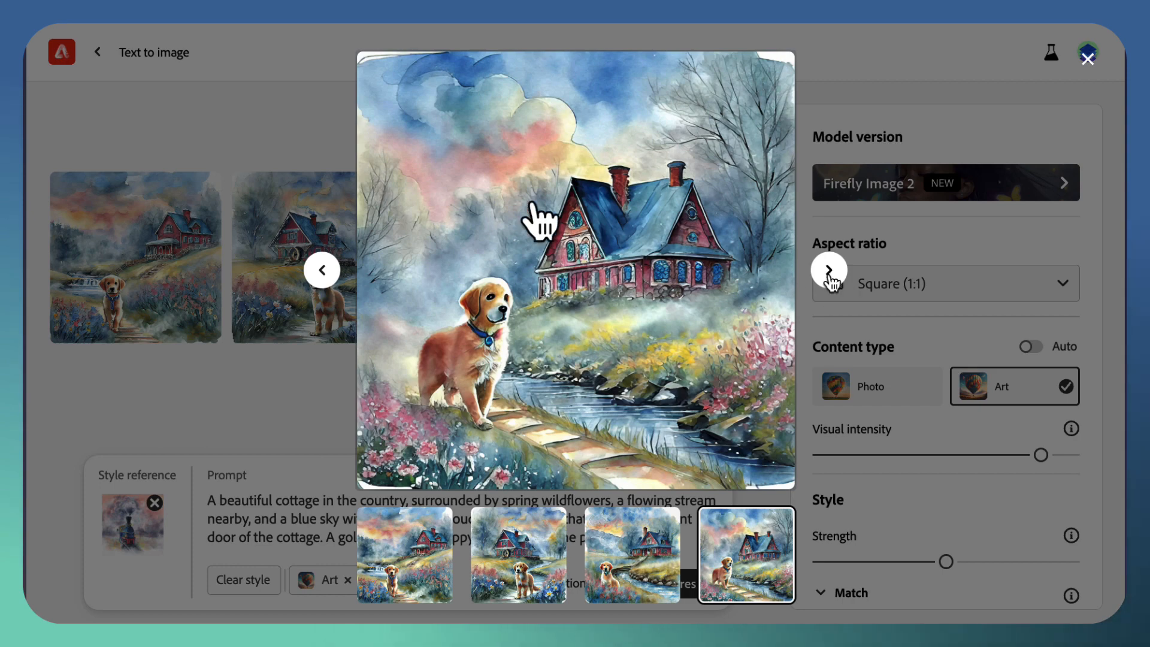
{"action": "key", "text": "Escape"}
Step: Generate the Art images with visual intensity lowered to the middle and the Fantasy and Watercolor styles added
{"action": "scroll", "coordinate": [932, 313], "scroll_direction": "down", "scroll_amount": 1}
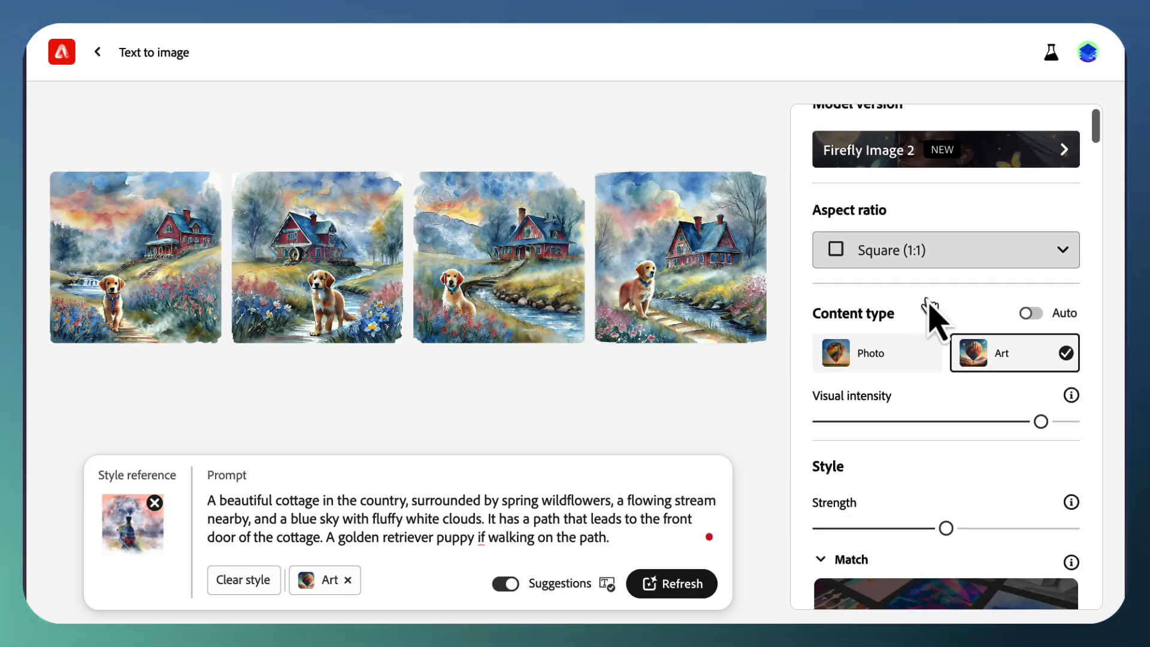
{"action": "scroll", "coordinate": [940, 440], "scroll_direction": "down", "scroll_amount": 10}
{"action": "scroll", "coordinate": [942, 445], "scroll_direction": "down", "scroll_amount": 3}
{"action": "left_click", "coordinate": [942, 443]}
{"action": "scroll", "coordinate": [942, 443], "scroll_direction": "down", "scroll_amount": 15}
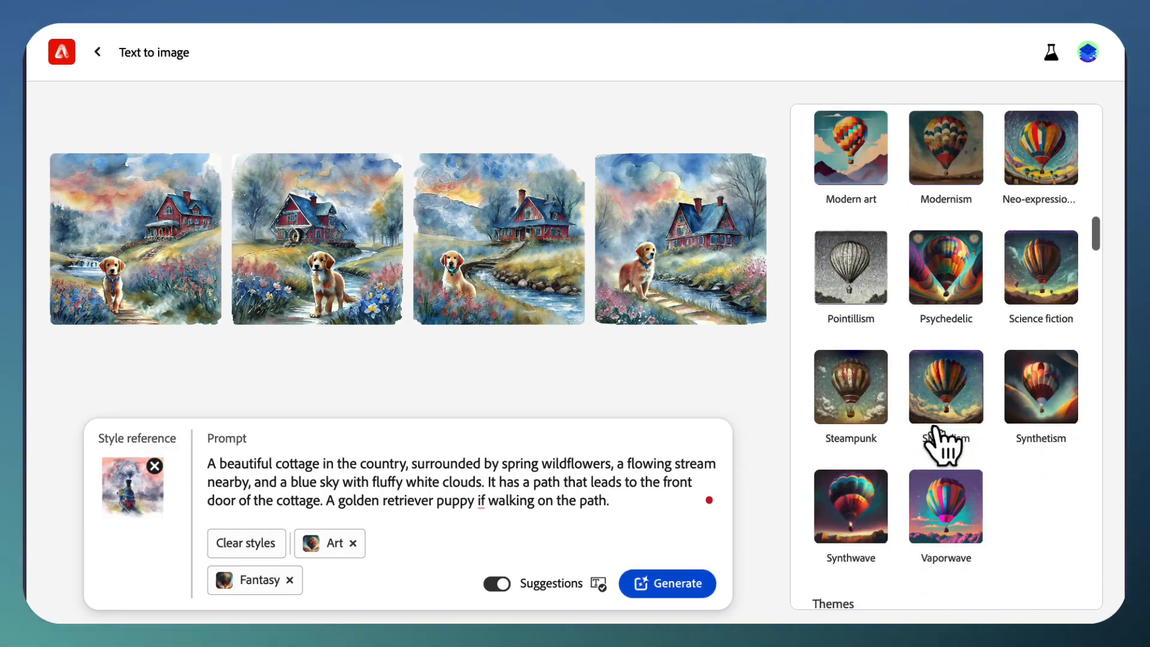
{"action": "scroll", "coordinate": [942, 446], "scroll_direction": "down", "scroll_amount": 18}
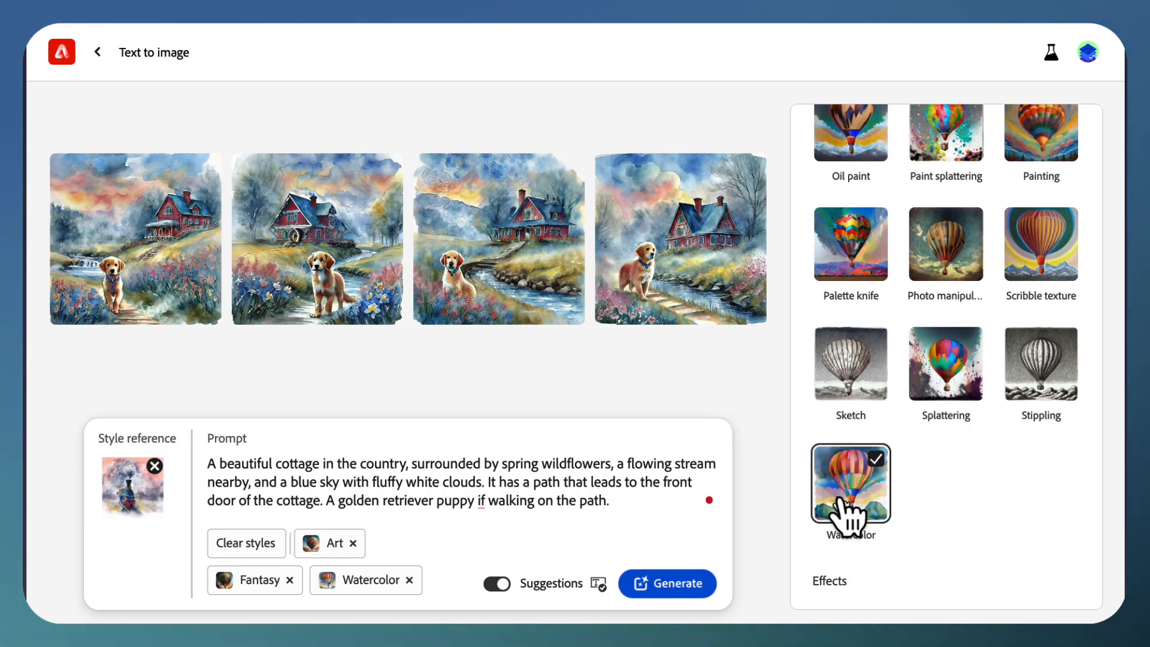
{"action": "left_click", "coordinate": [674, 586]}
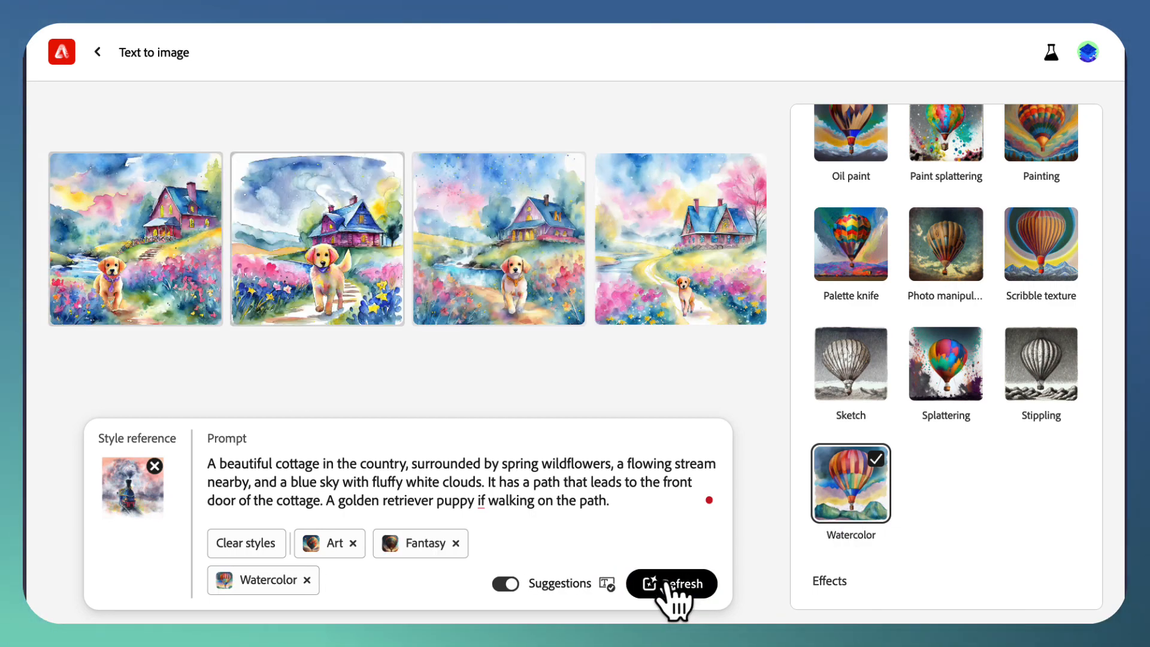
Step: Examine the Fantasy and Watercolor cottage images at enlarged size and close the preview
{"action": "left_click", "coordinate": [142, 274]}
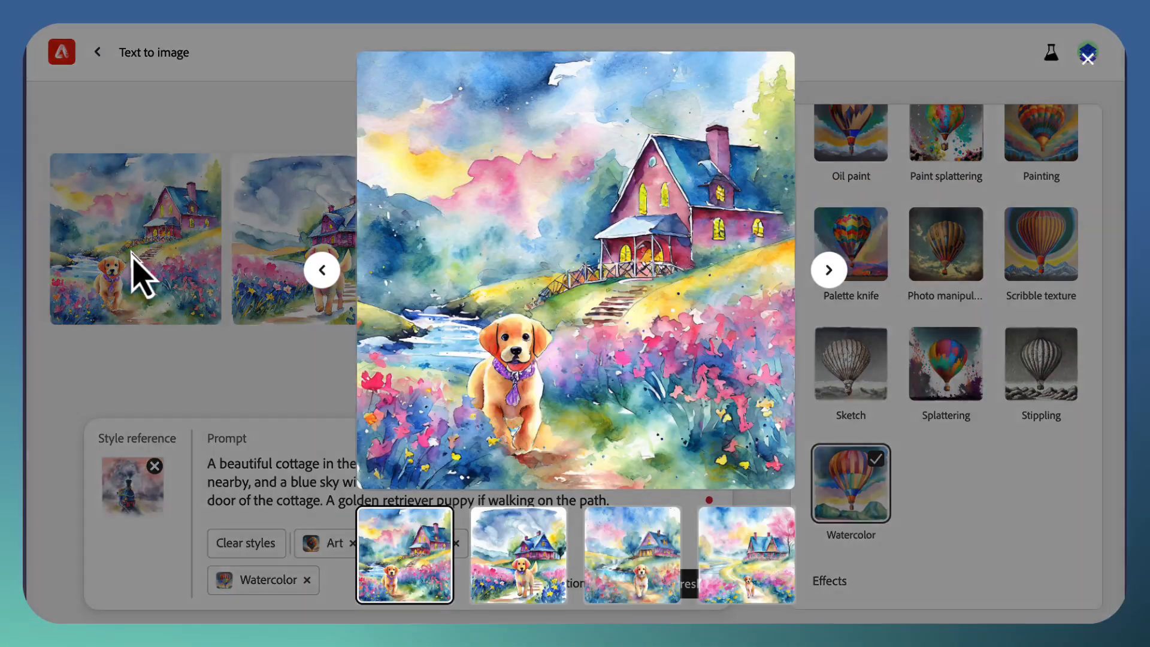
{"action": "left_click", "coordinate": [830, 271]}
{"action": "left_click", "coordinate": [830, 270]}
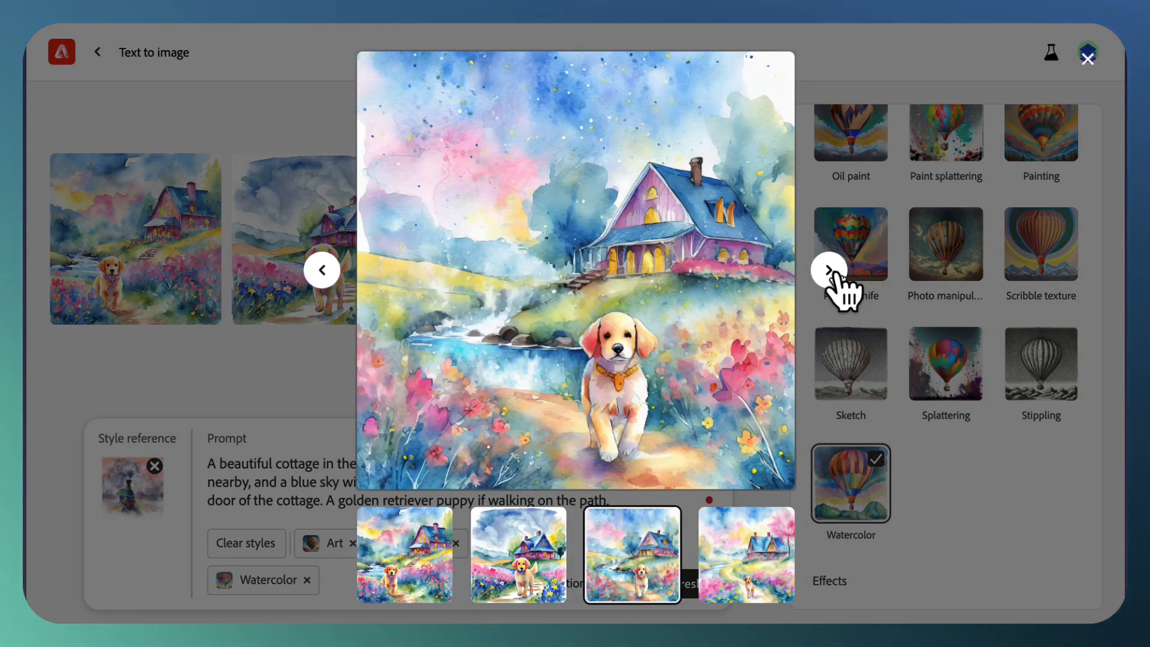
{"action": "left_click", "coordinate": [831, 270]}
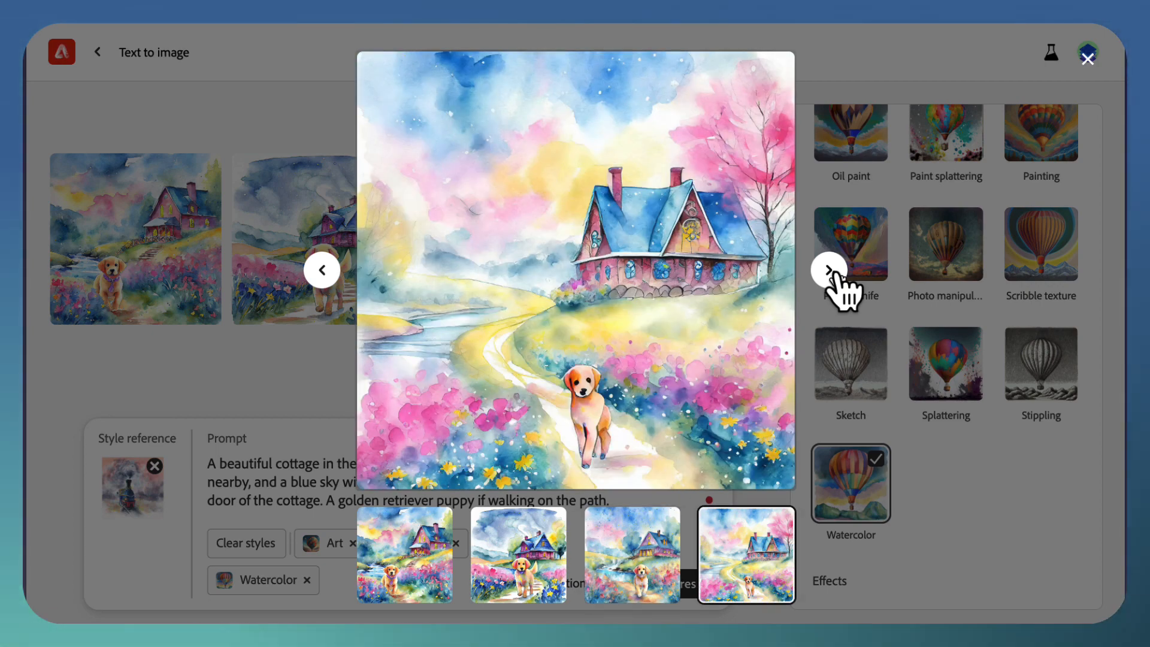
{"action": "left_click", "coordinate": [251, 361]}
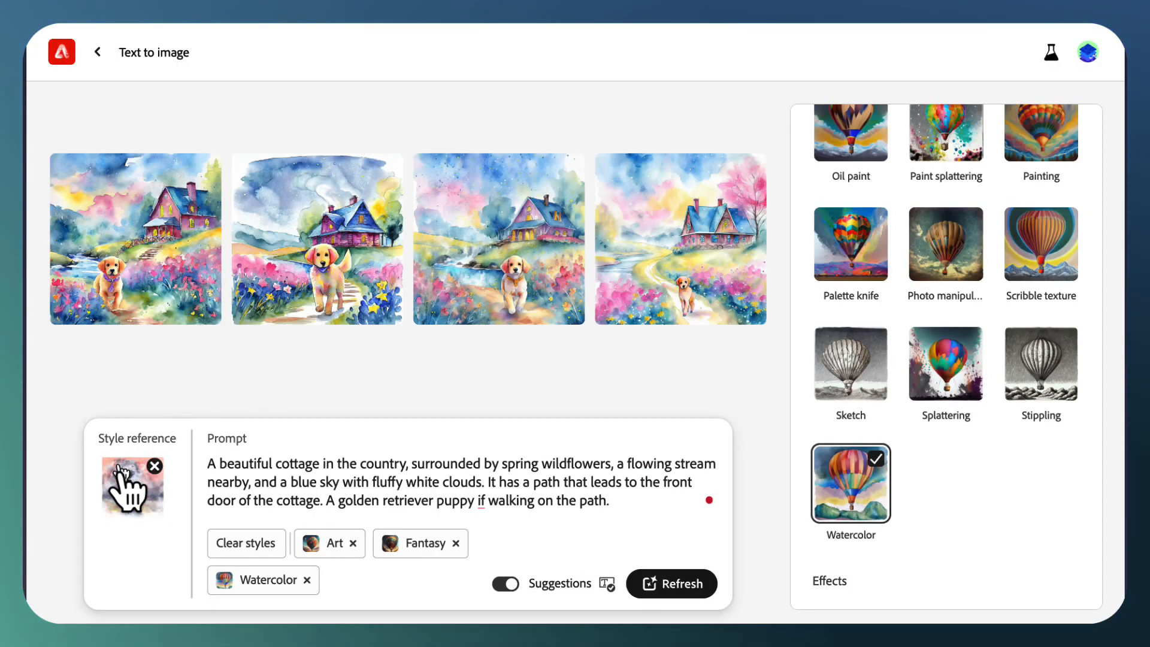
Step: Remove the style reference and clear all styles, and generate the cottage images again with the Photo content type
{"action": "left_click", "coordinate": [154, 465]}
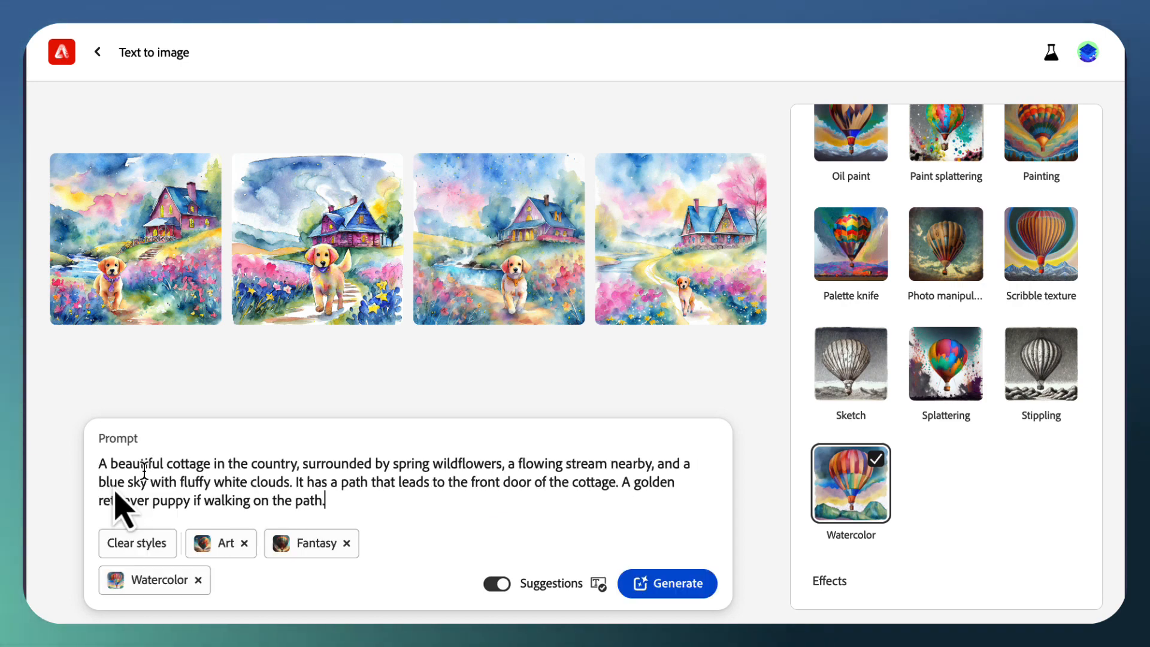
{"action": "left_click", "coordinate": [114, 544]}
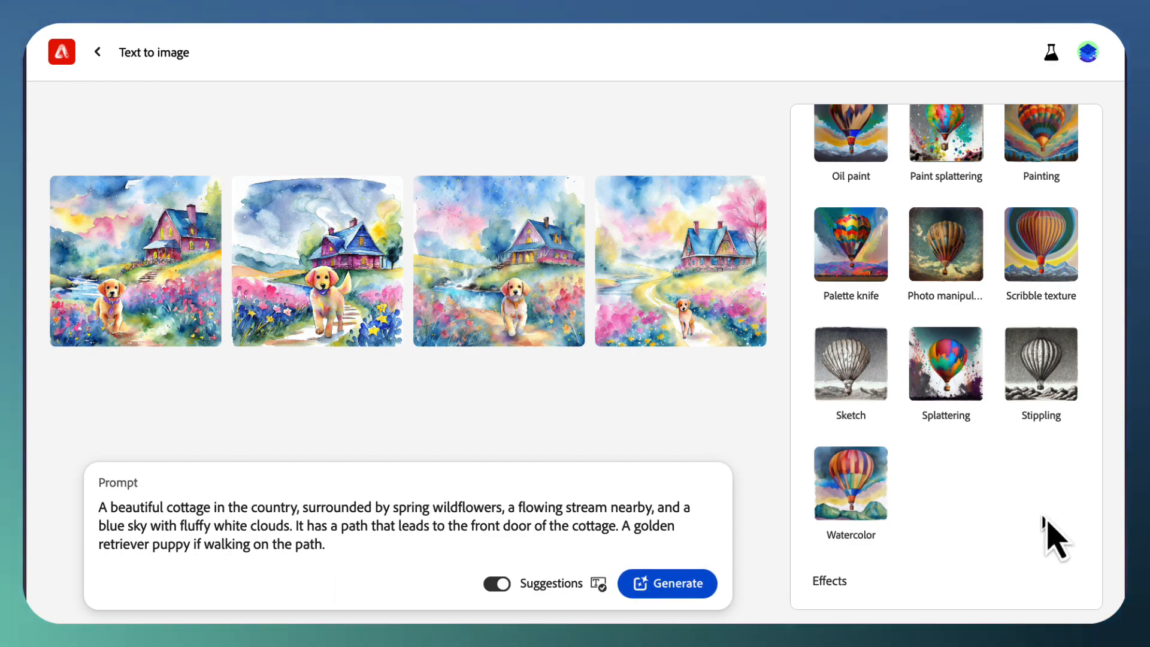
{"action": "scroll", "coordinate": [1047, 527], "scroll_direction": "up", "scroll_amount": 5}
{"action": "scroll", "coordinate": [1051, 530], "scroll_direction": "up", "scroll_amount": 15}
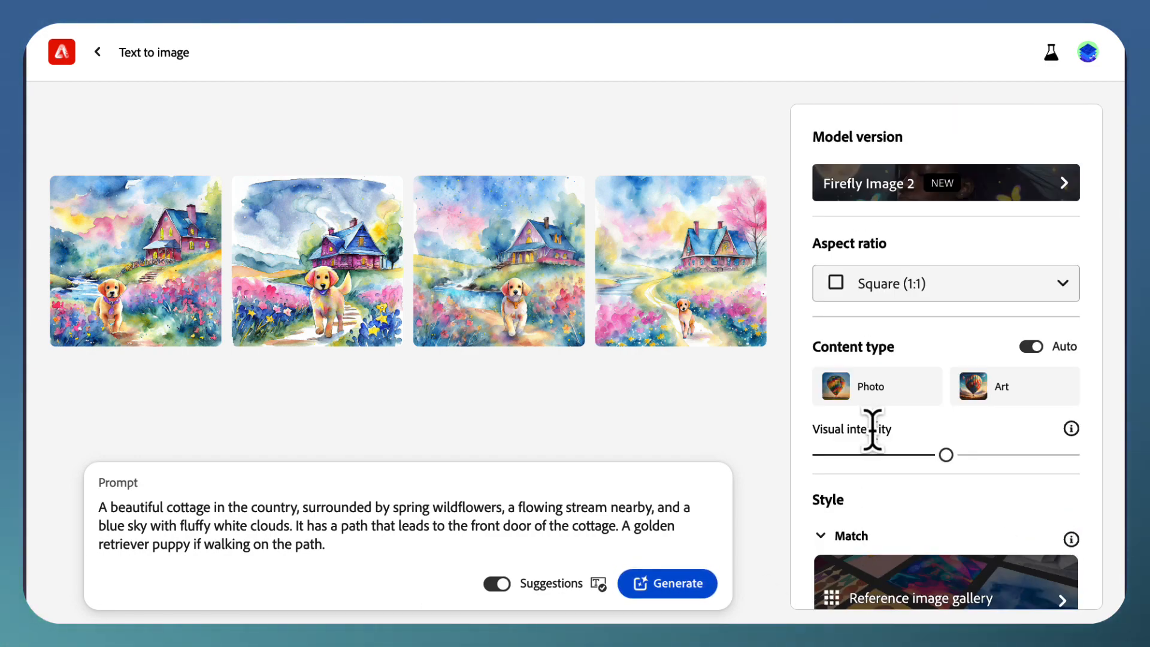
{"action": "left_click", "coordinate": [880, 395]}
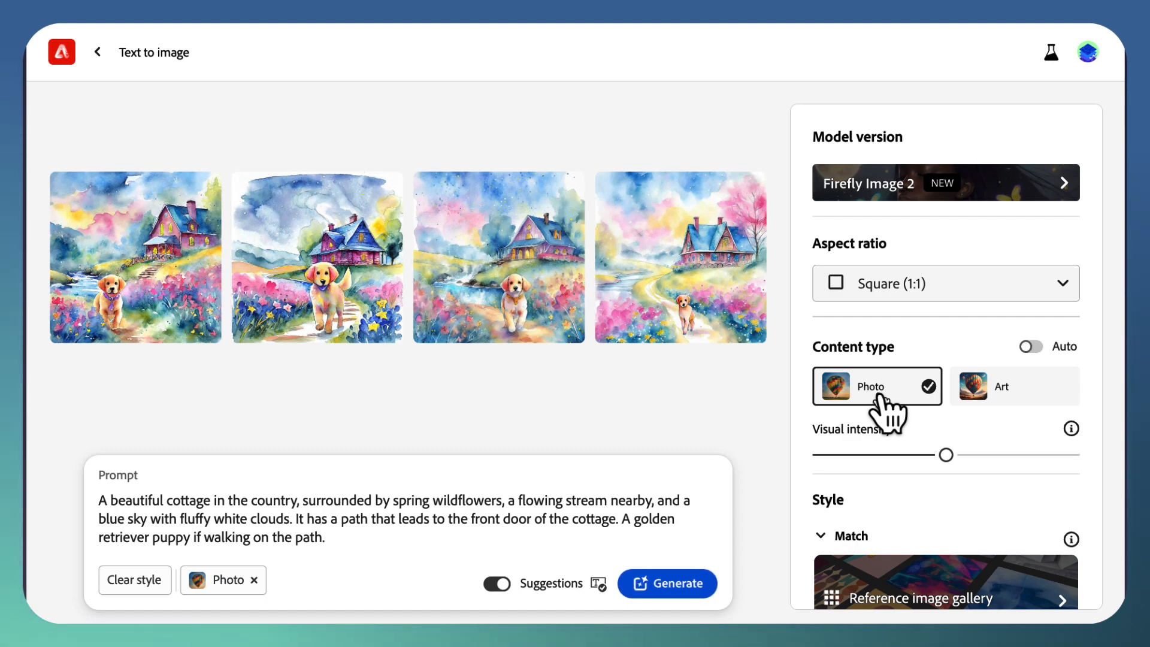
{"action": "left_click", "coordinate": [670, 588]}
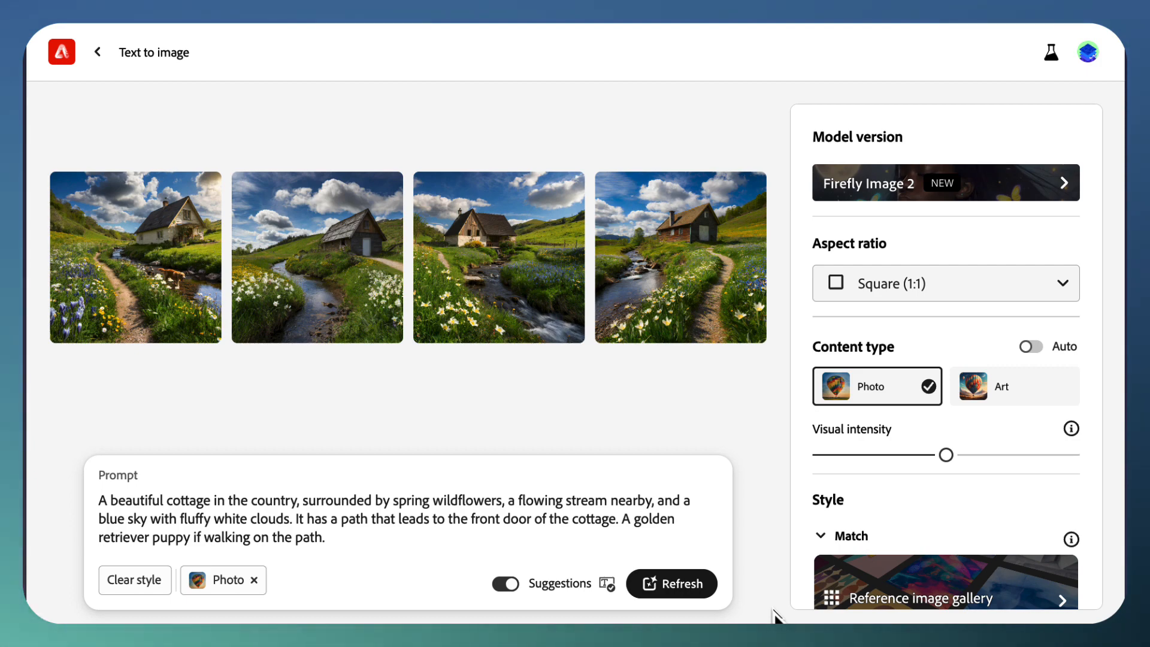
Step: Examine the four plain Photo cottage images one by one at enlarged size and close the preview
{"action": "mouse_move", "coordinate": [134, 313]}
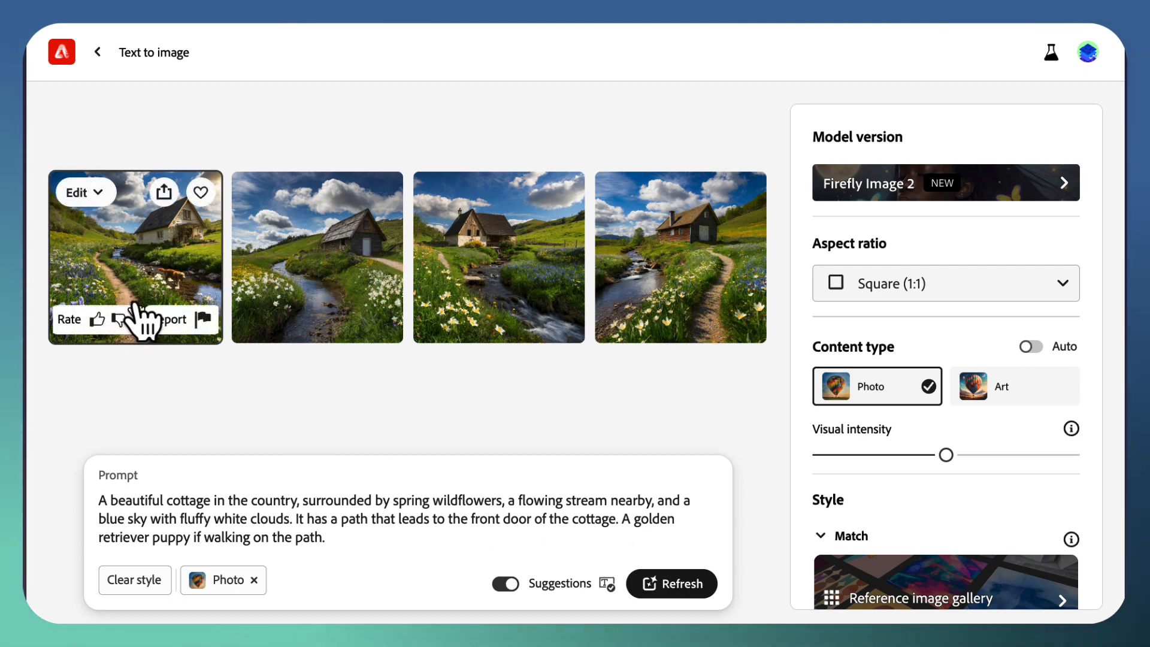
{"action": "left_click", "coordinate": [132, 265]}
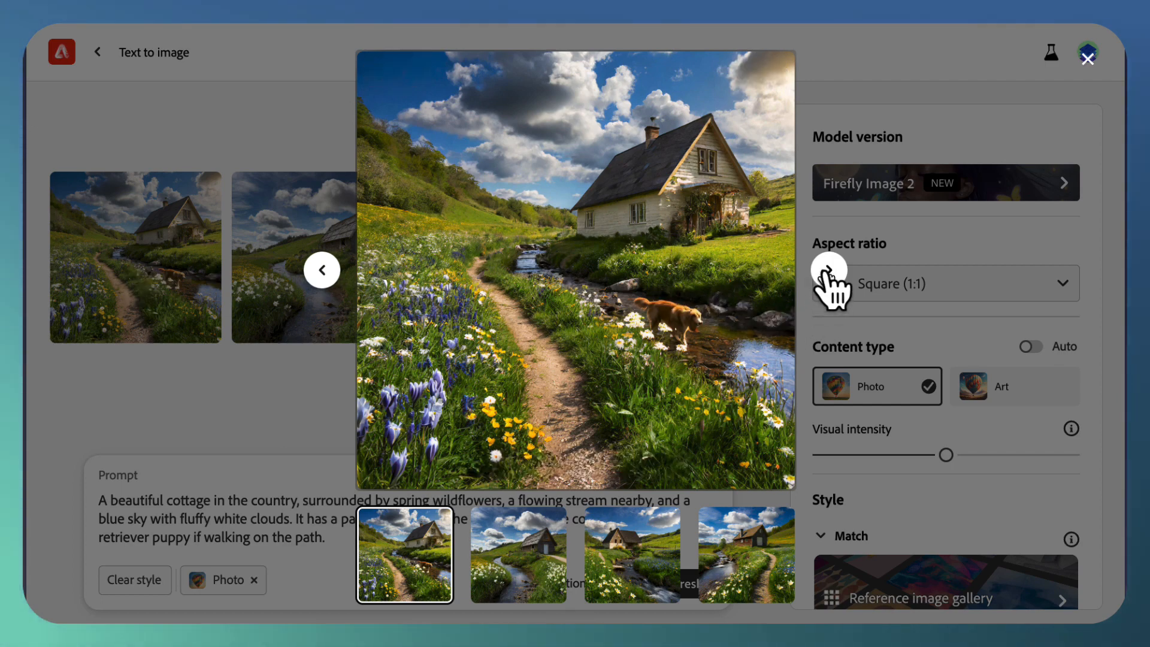
{"action": "left_click", "coordinate": [829, 271]}
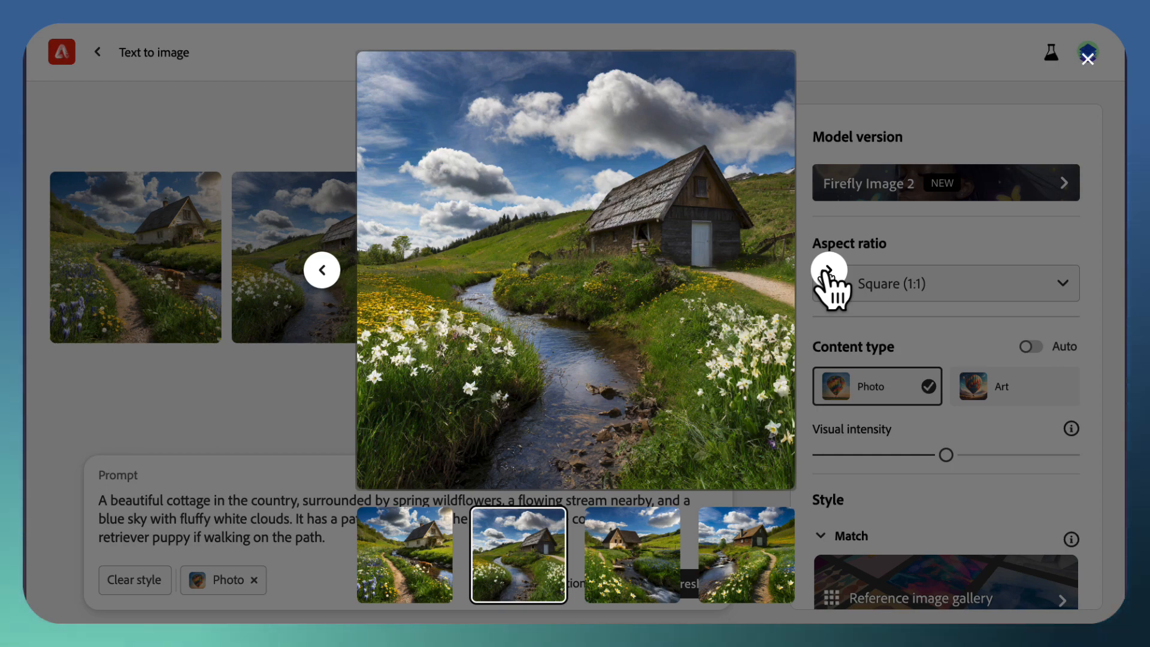
{"action": "left_click", "coordinate": [829, 271]}
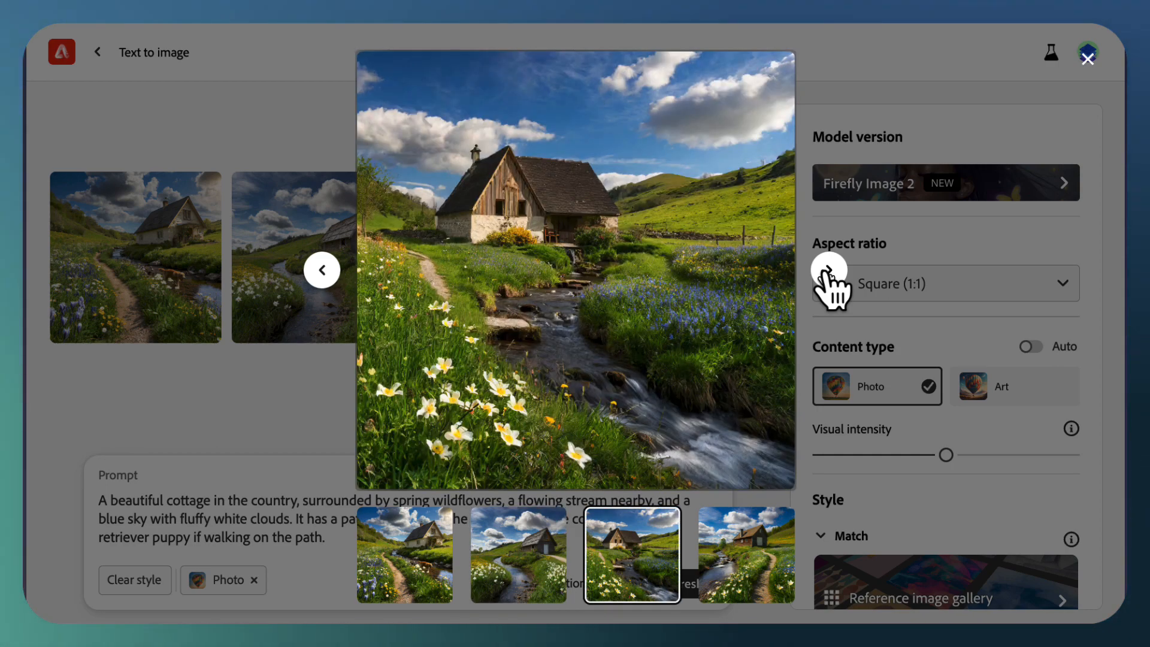
{"action": "left_click", "coordinate": [829, 271]}
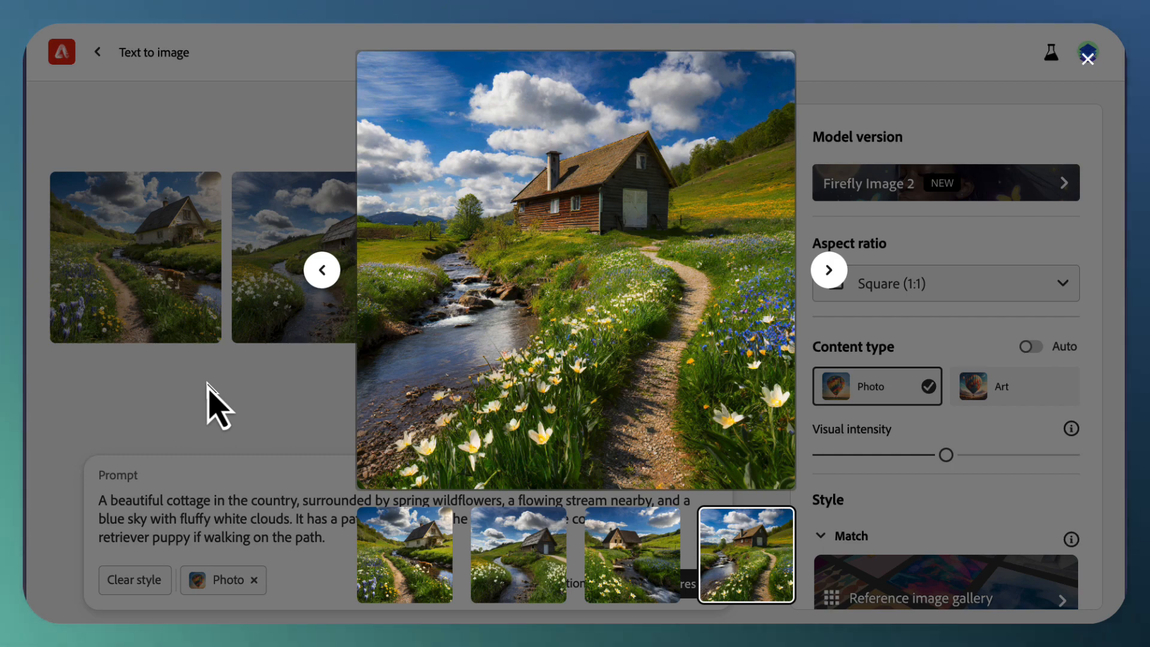
{"action": "left_click", "coordinate": [219, 407]}
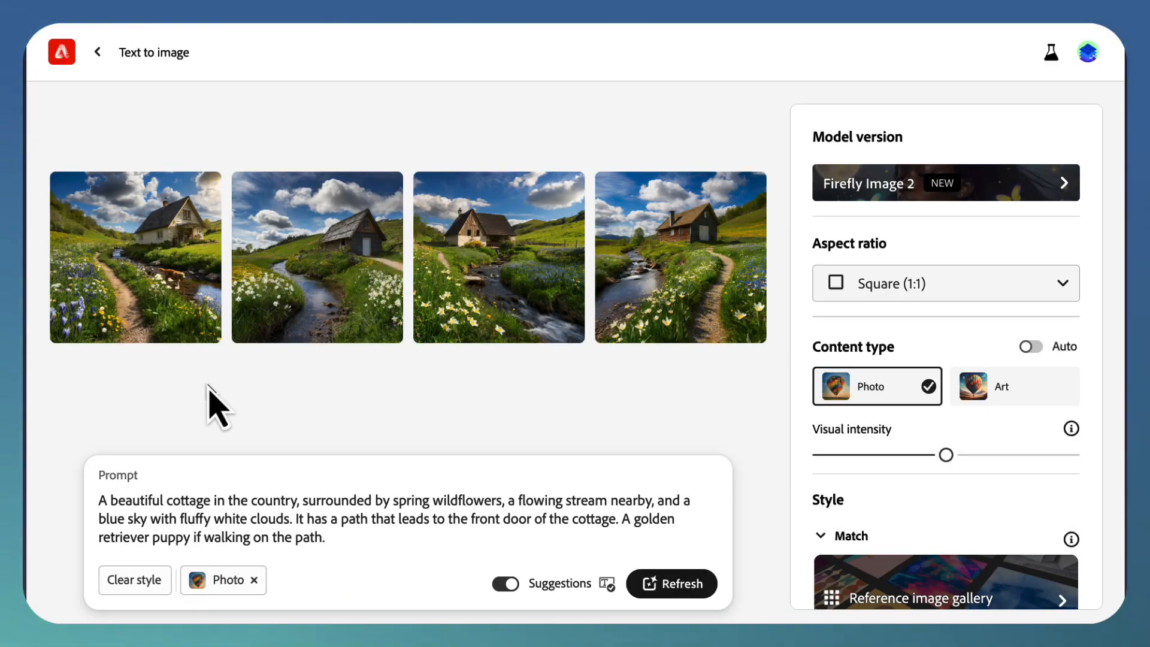